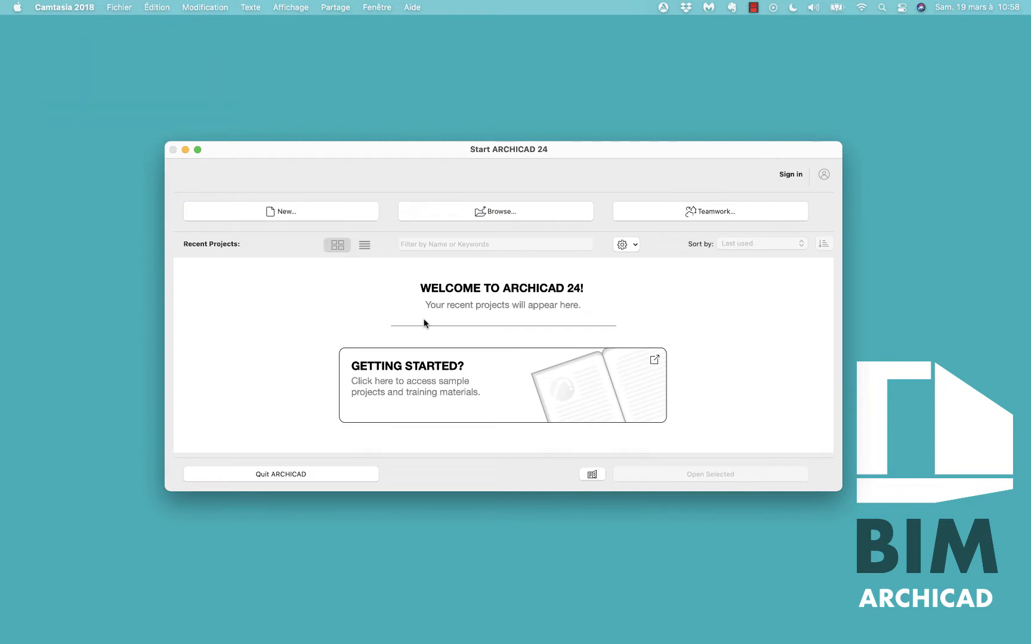
# Create a new project from the ARCHICAD 24 template using the Architectural Profile 24 work environment.
pyautogui.click(292, 218)
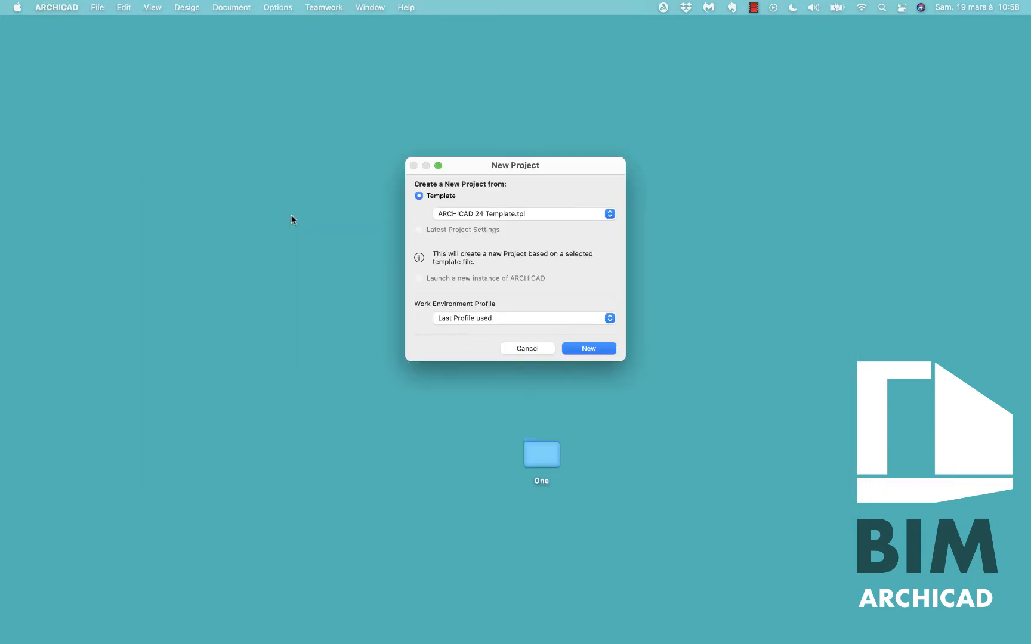
pyautogui.click(504, 319)
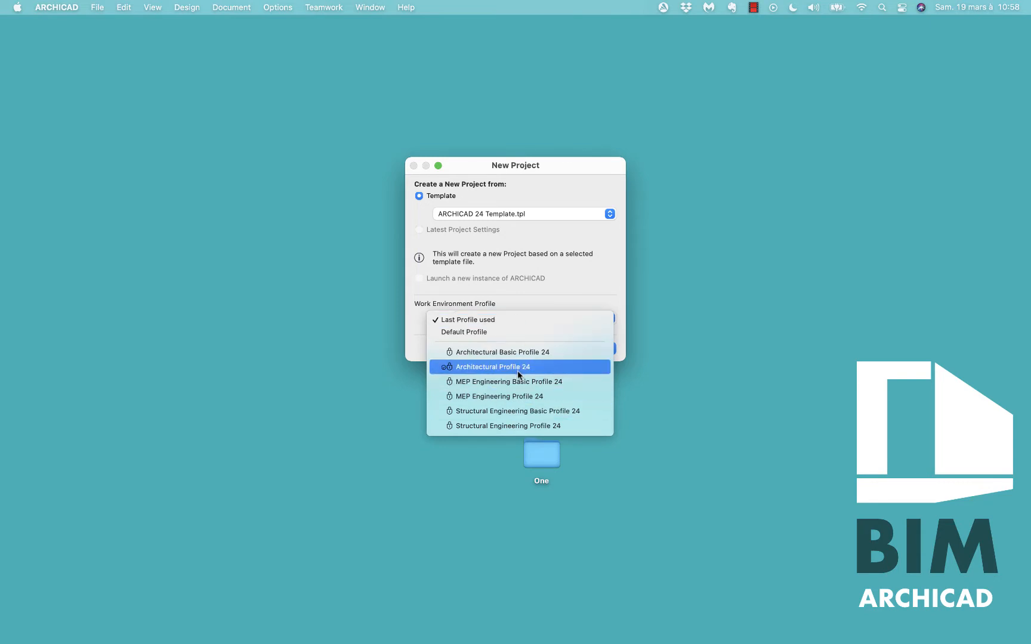
pyautogui.click(530, 291)
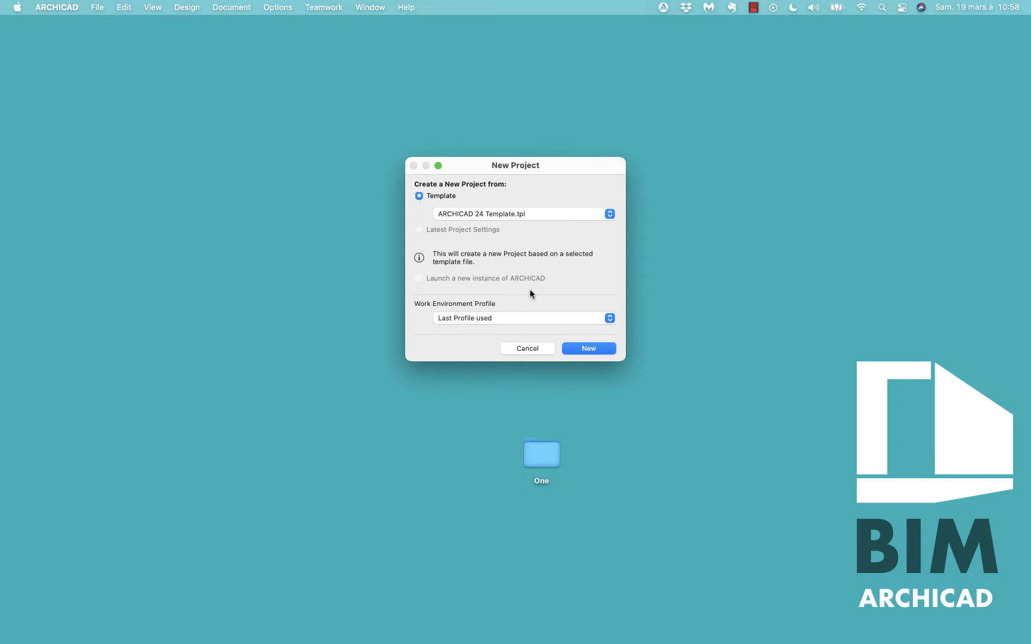
pyautogui.click(512, 320)
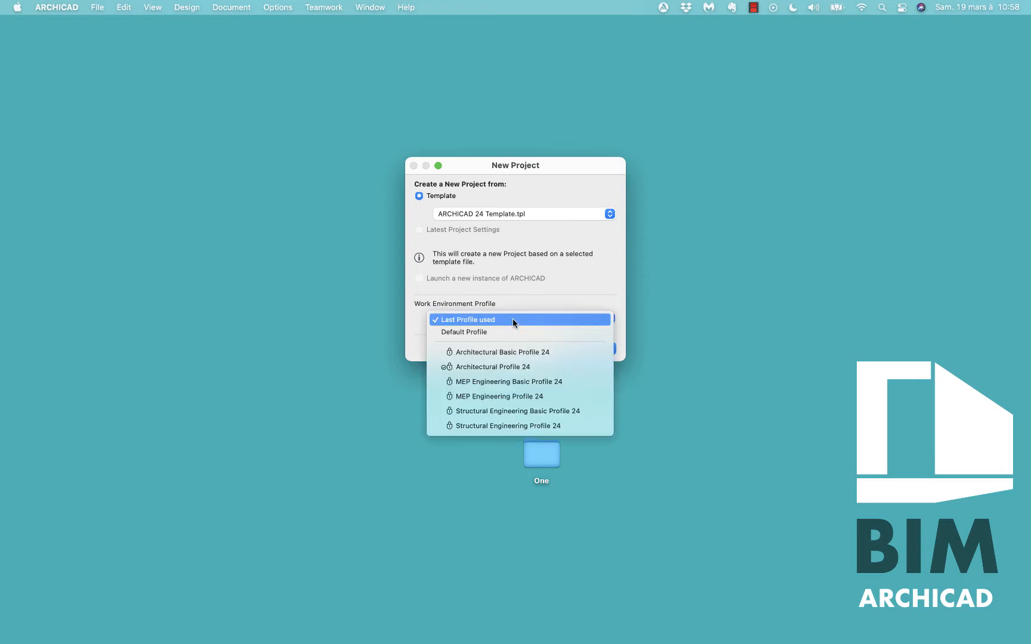
pyautogui.click(498, 369)
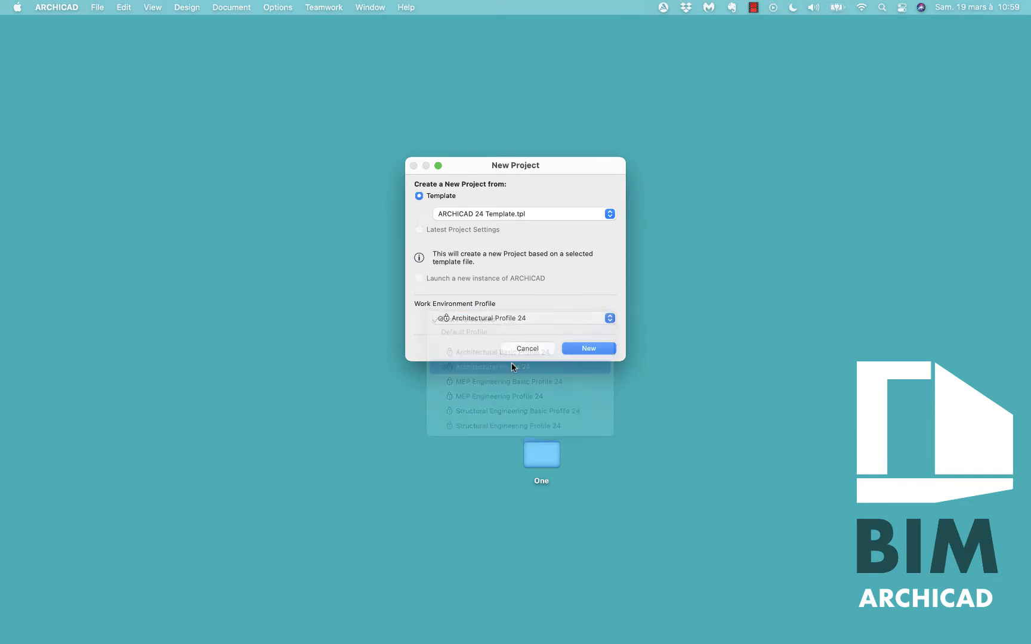
pyautogui.click(588, 349)
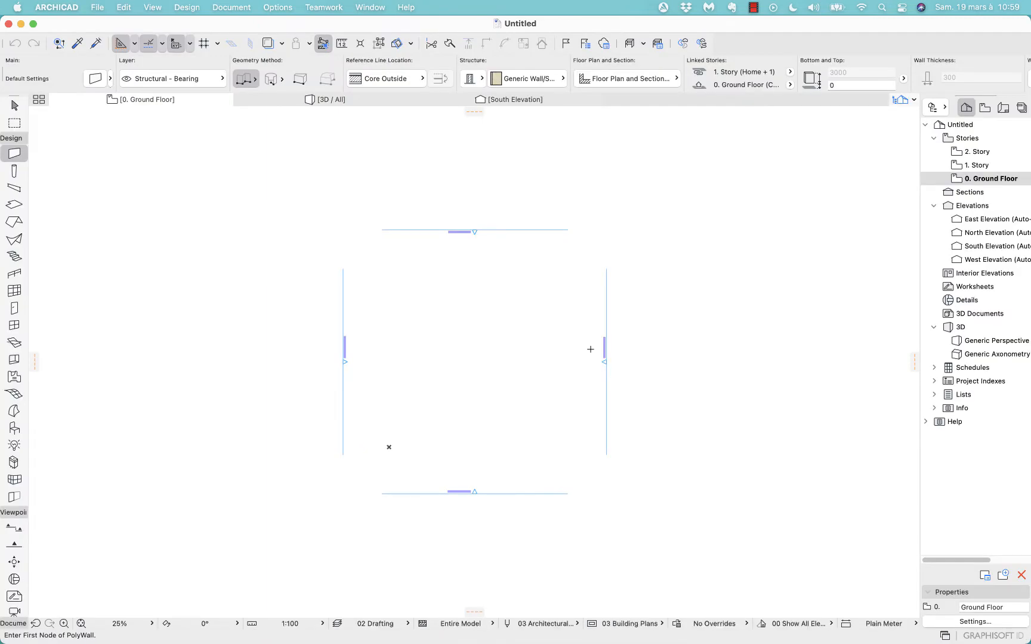
# Maximize the project window and switch between the Ground Floor, 3D and South Elevation tabs.
pyautogui.click(33, 24)
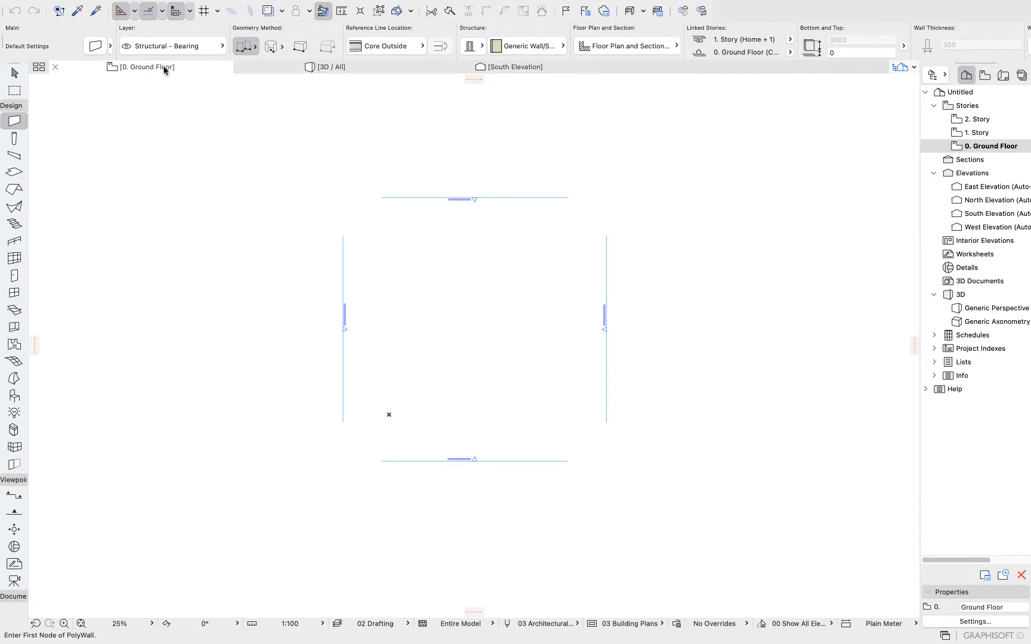
pyautogui.click(262, 68)
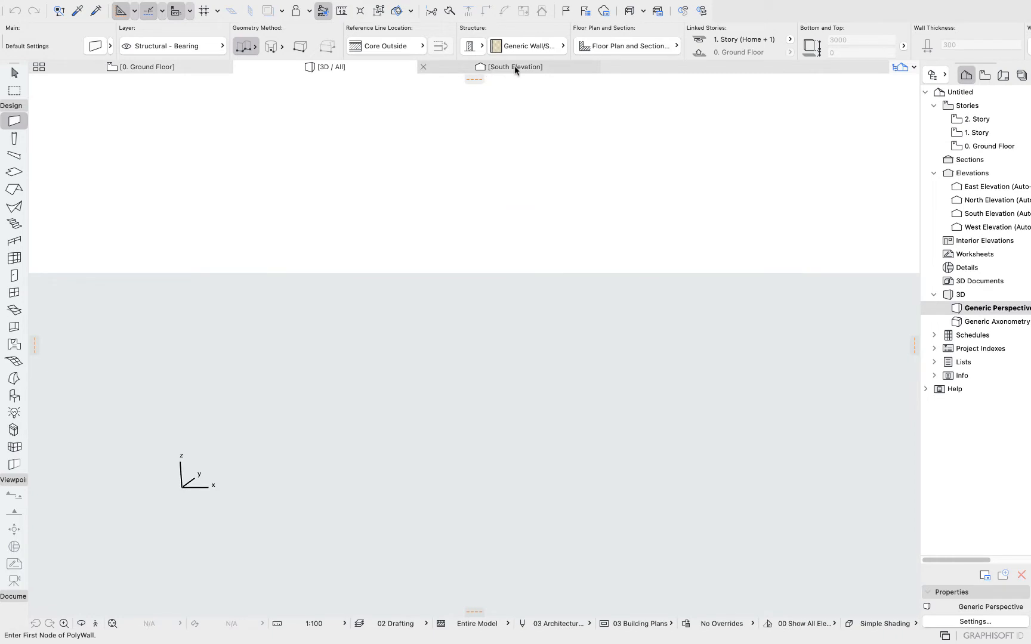
pyautogui.click(515, 68)
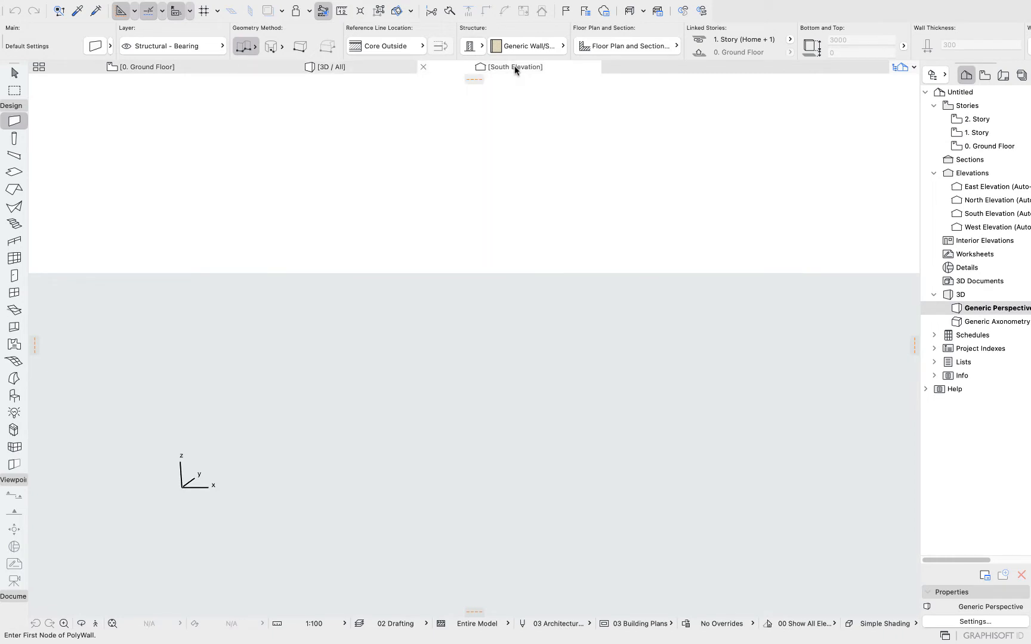
pyautogui.click(177, 66)
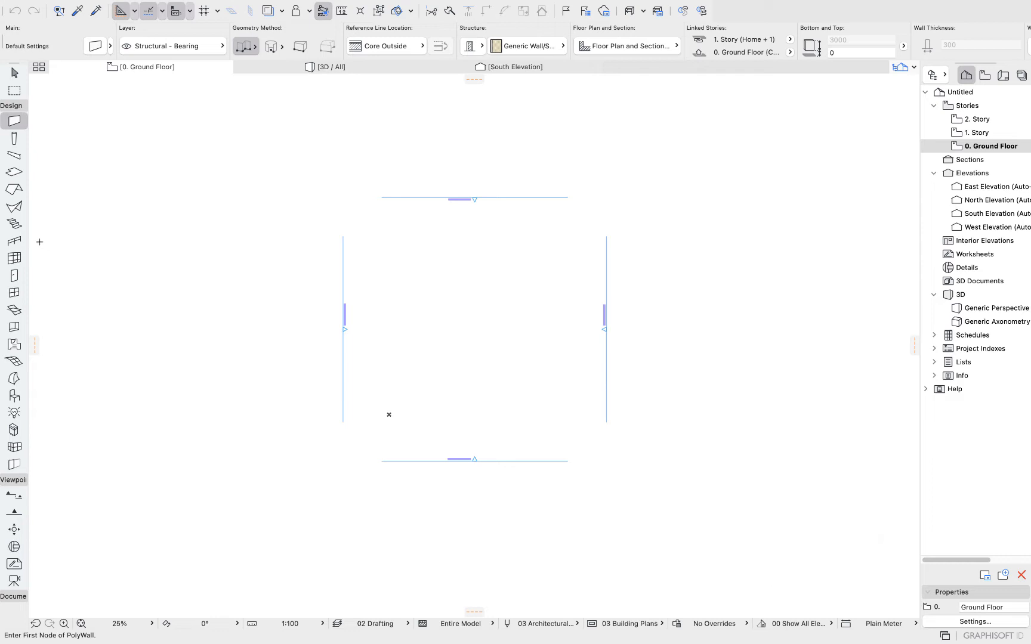
# Widen the toolbox to show tool names and expand or collapse its Design, Viewpoint and Document groups.
pyautogui.moveTo(29, 240); pyautogui.dragTo(95, 241)
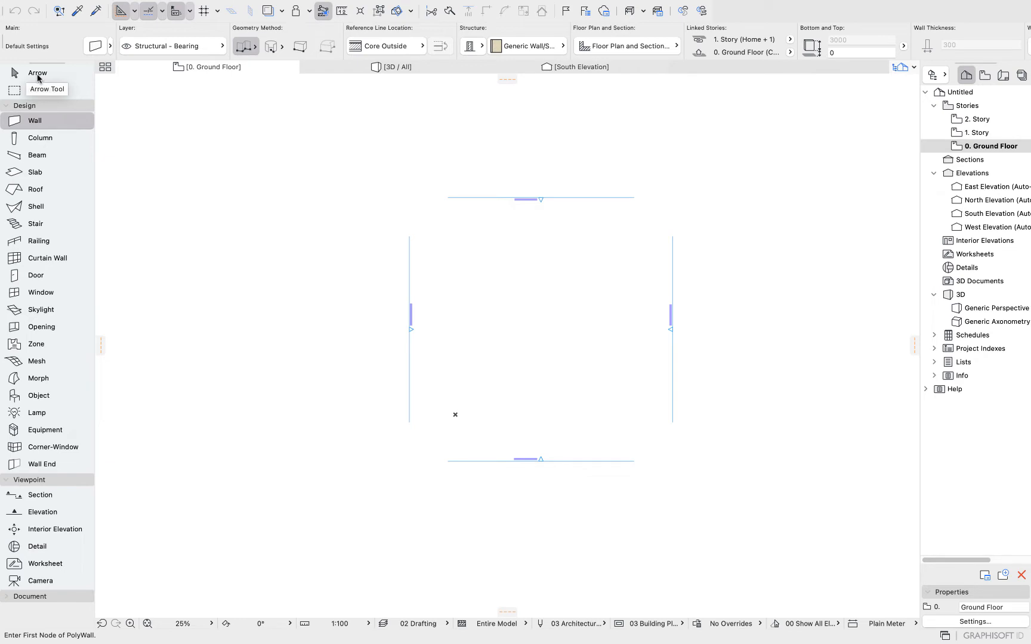
pyautogui.click(8, 107)
pyautogui.click(8, 107)
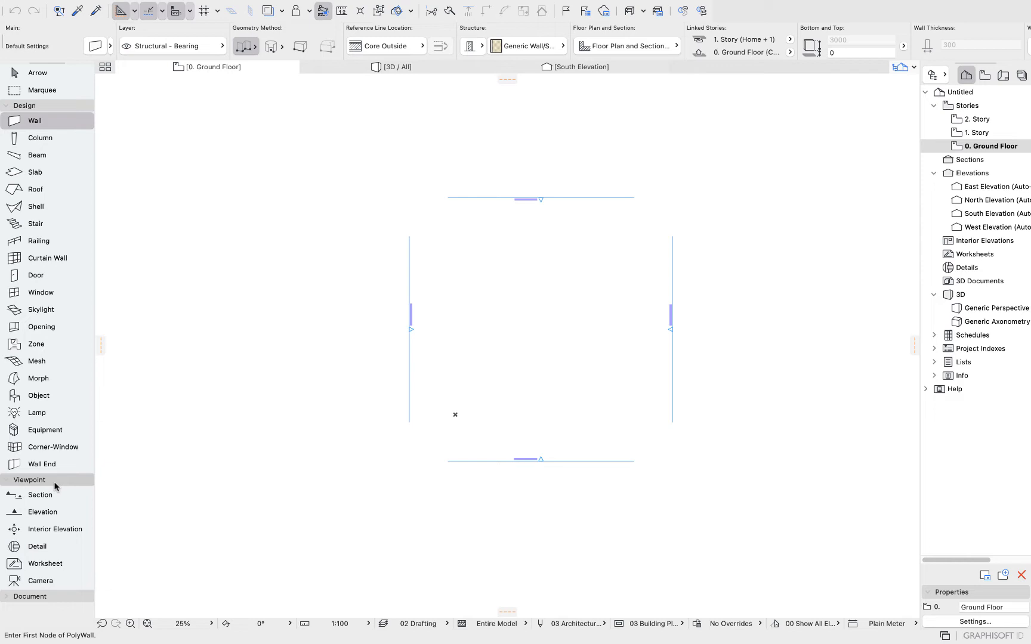
pyautogui.click(8, 597)
pyautogui.click(12, 480)
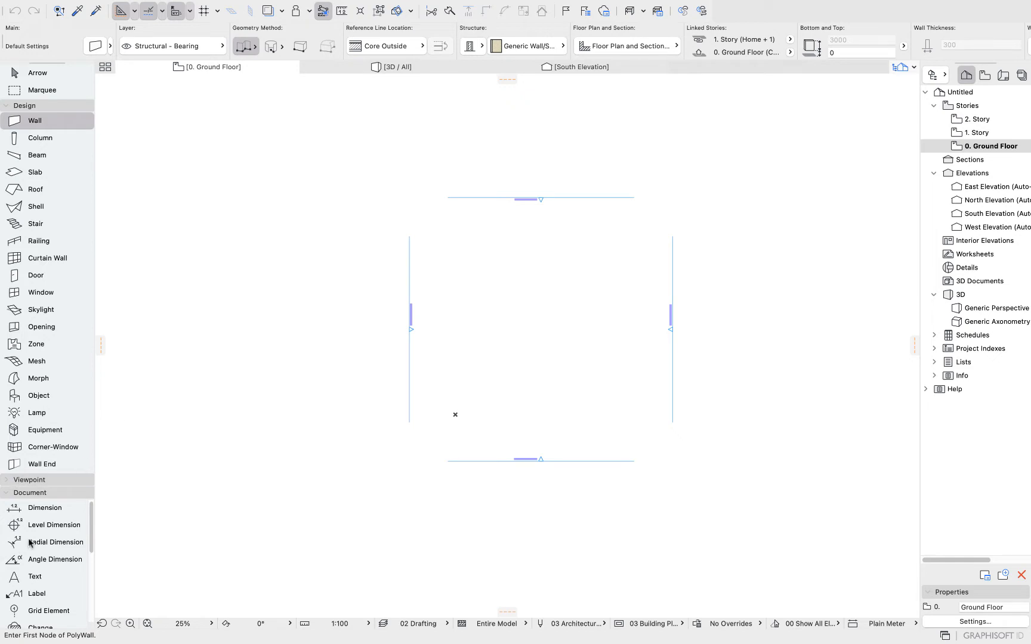
pyautogui.scroll(-3, 31, 541)
pyautogui.scroll(3, 31, 544)
pyautogui.click(8, 107)
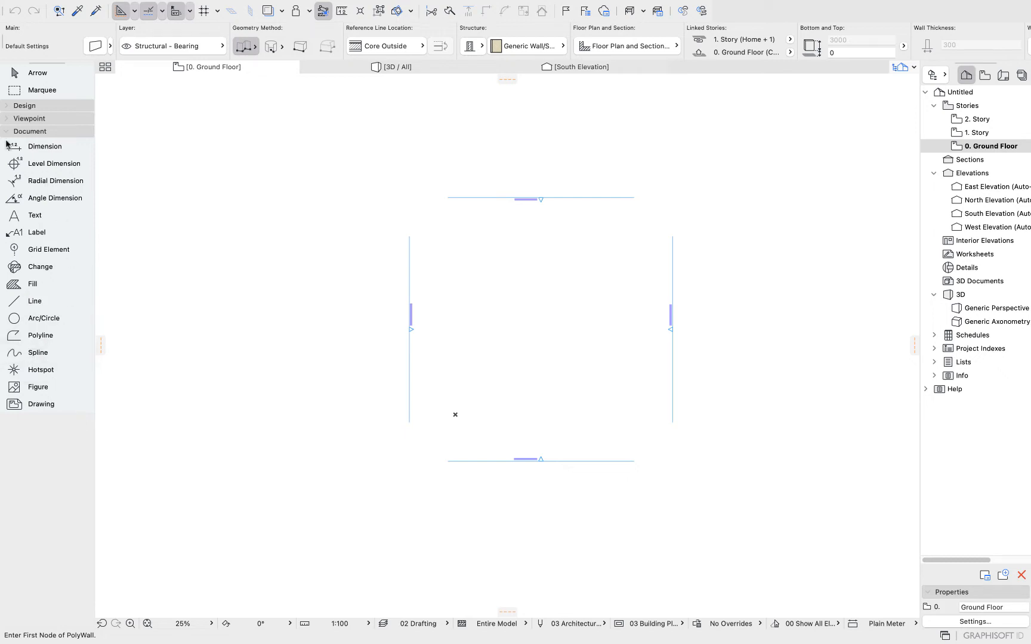
pyautogui.click(3, 107)
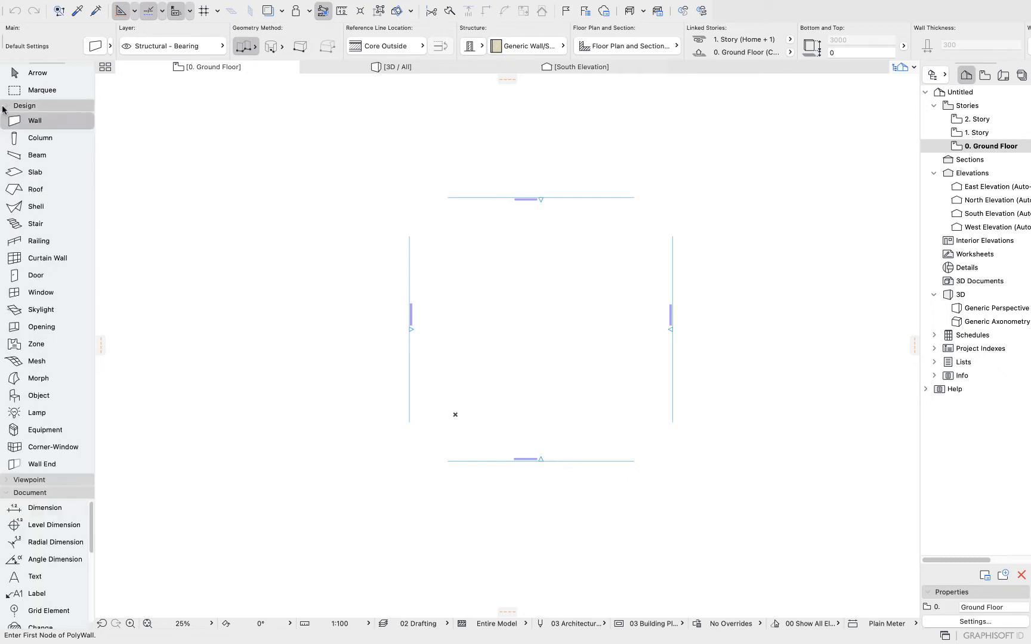
# Activate the Column tool and scroll through its info box settings.
pyautogui.click(25, 139)
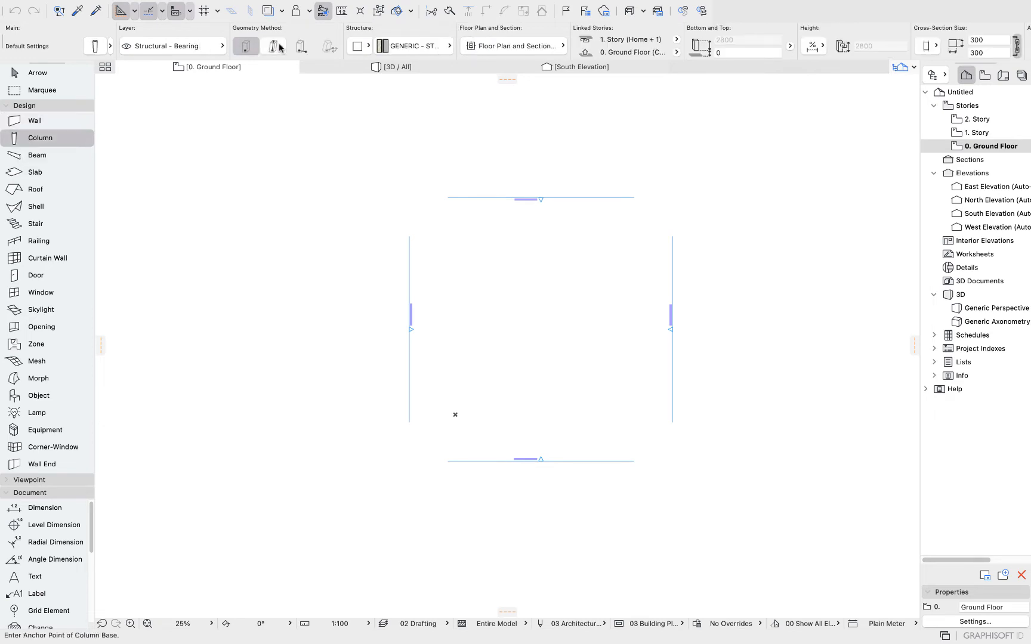
pyautogui.hscroll(10, 453, 47)
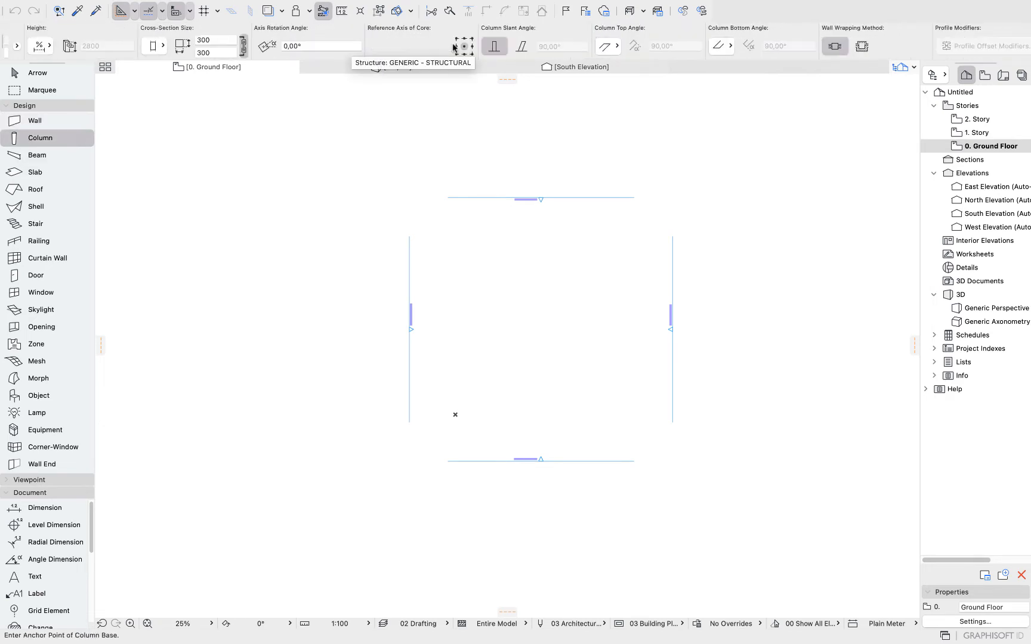
pyautogui.hscroll(10, 453, 47)
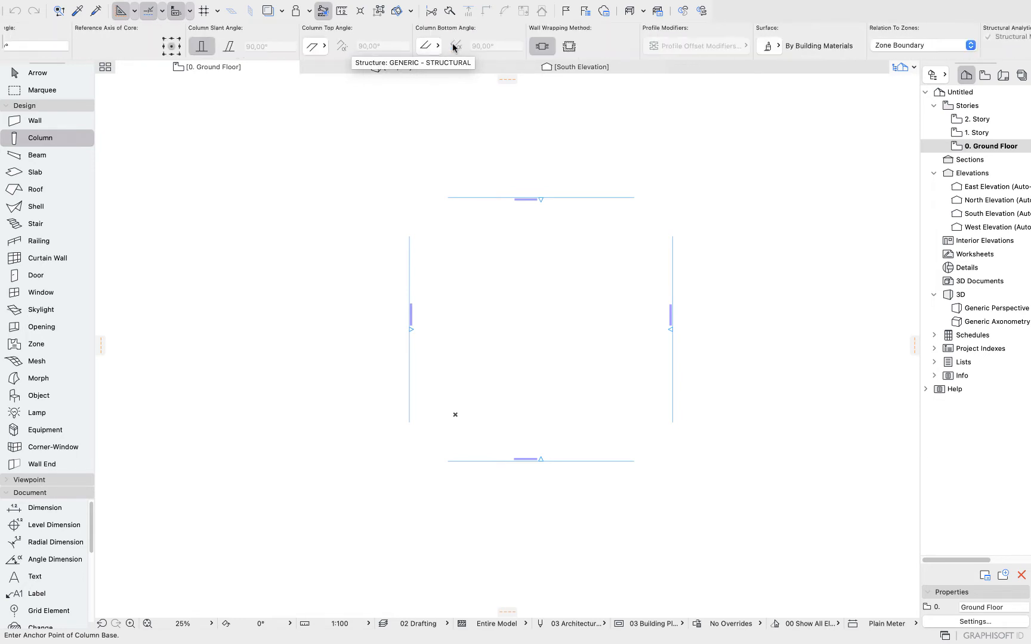
pyautogui.hscroll(-20, 453, 48)
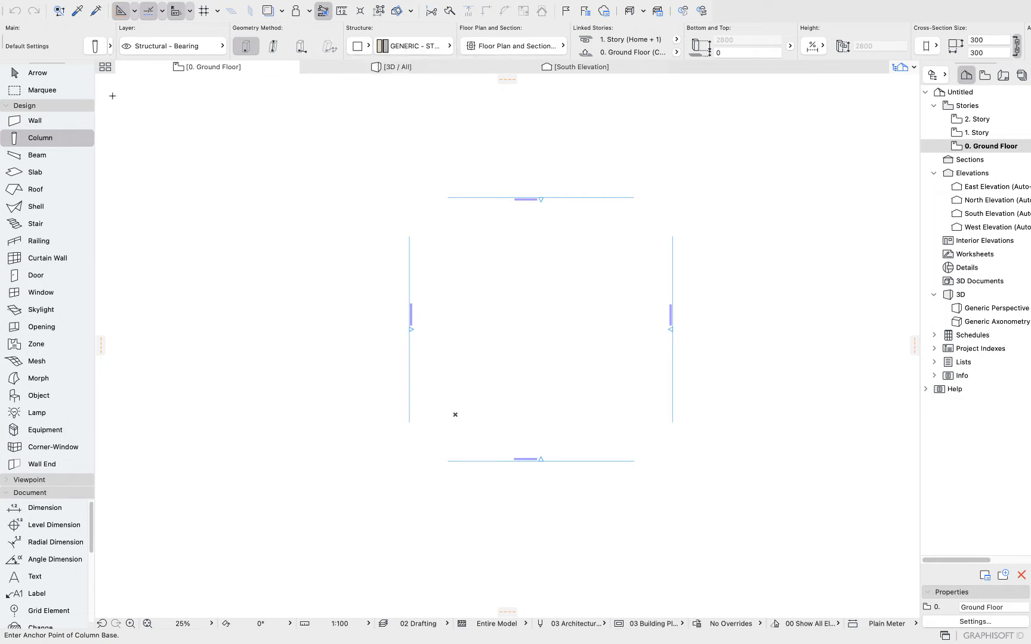
# Switch among the Wall, Column, Slab, Shell, Stair and Door tools to compare their info box options.
pyautogui.click(55, 125)
pyautogui.click(49, 143)
pyautogui.click(48, 172)
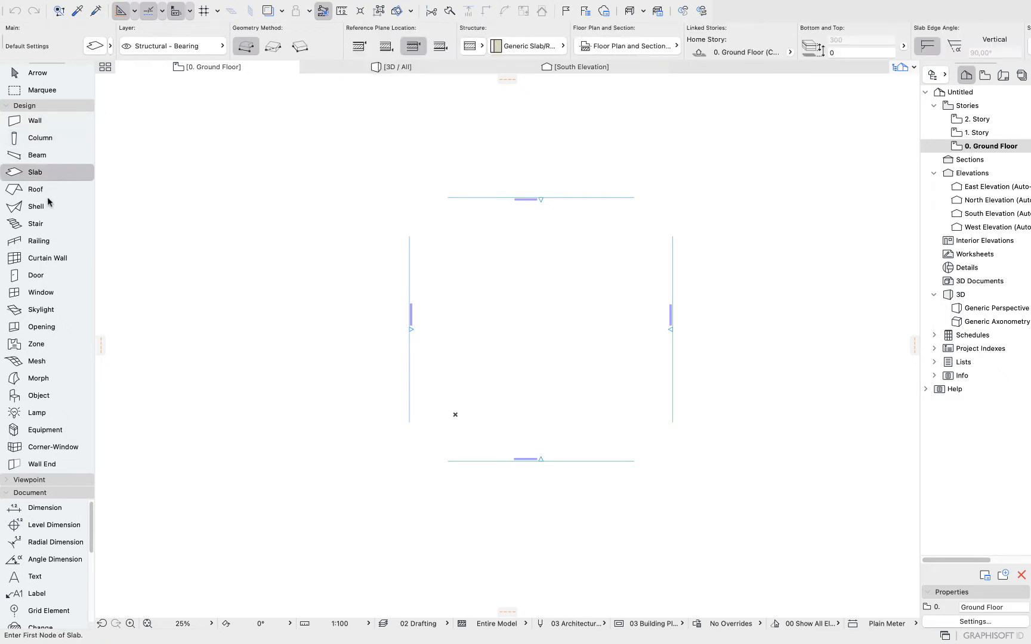
pyautogui.click(37, 206)
pyautogui.click(37, 224)
pyautogui.click(42, 281)
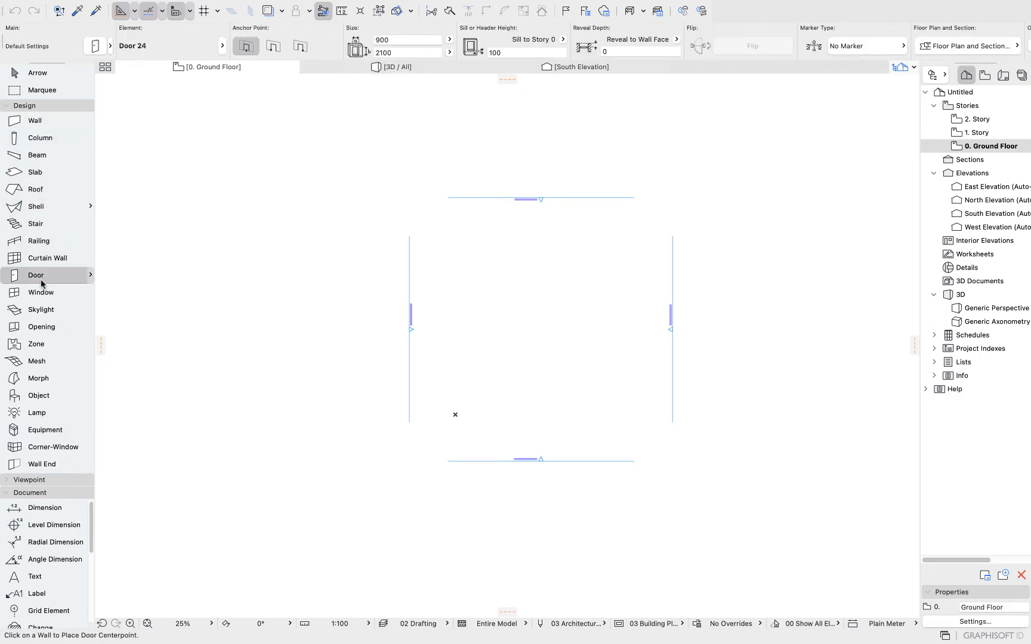
pyautogui.click(40, 125)
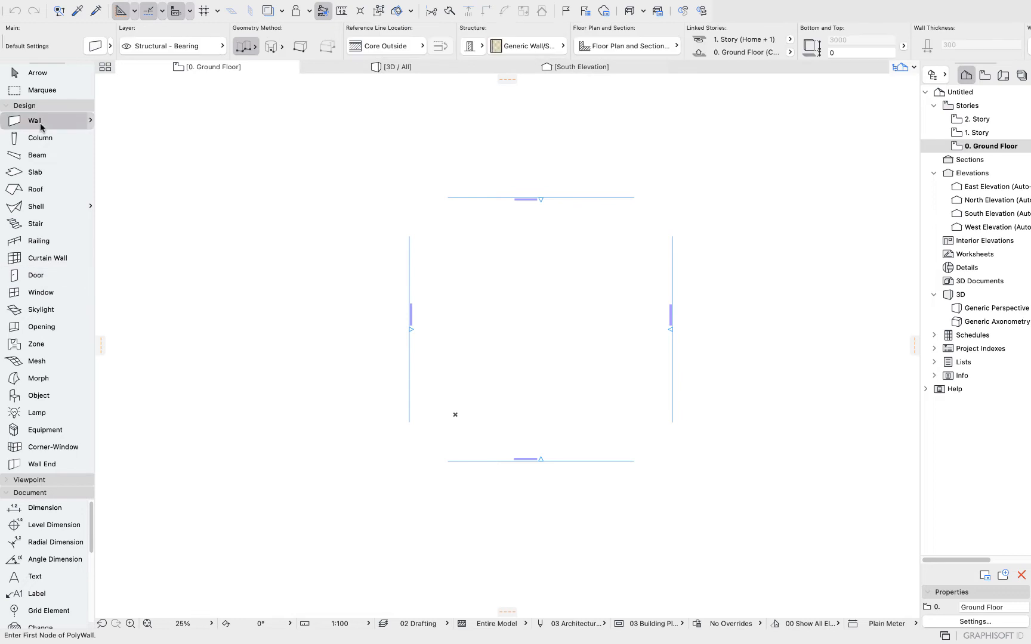
# Open the Wall Default Settings dialog to review it and close it without changes, scrolling the wall info box in between.
pyautogui.click(93, 47)
pyautogui.moveTo(376, 41); pyautogui.dragTo(378, 32)
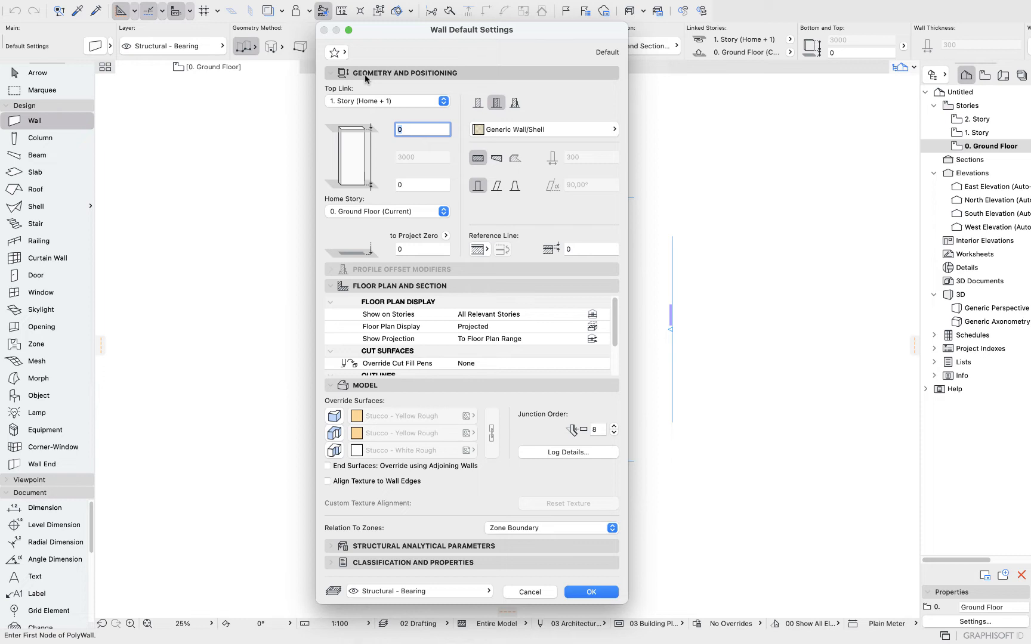
pyautogui.click(514, 587)
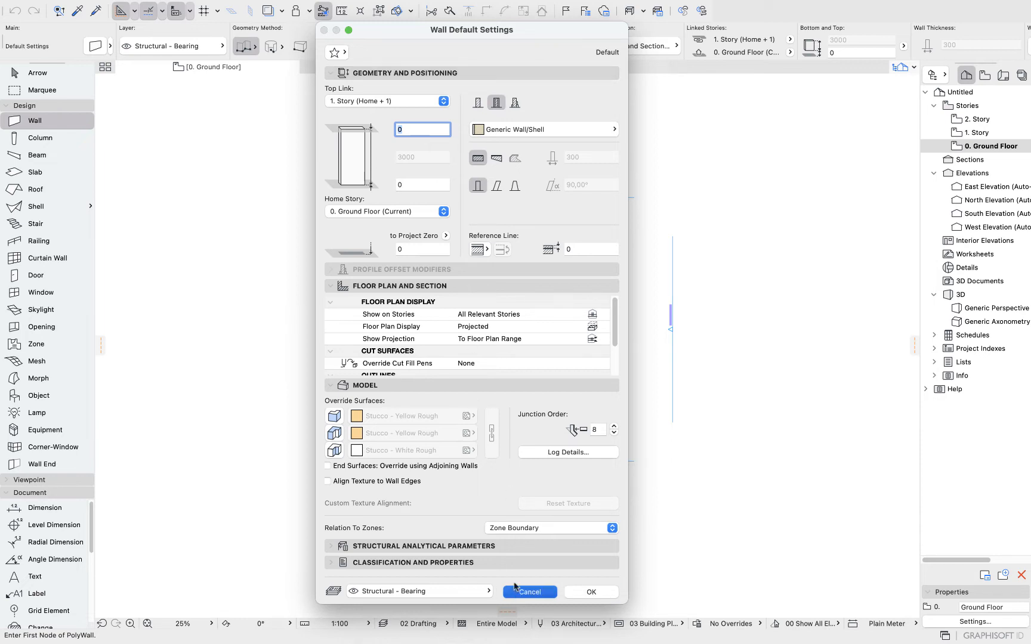
pyautogui.scroll(-5, 501, 37)
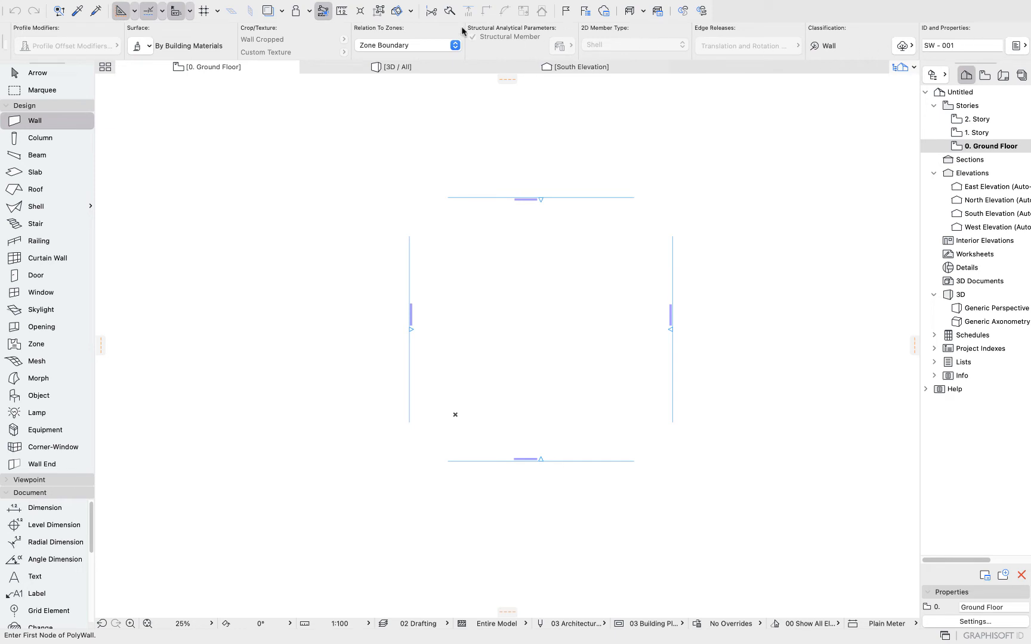
pyautogui.scroll(5, 169, 45)
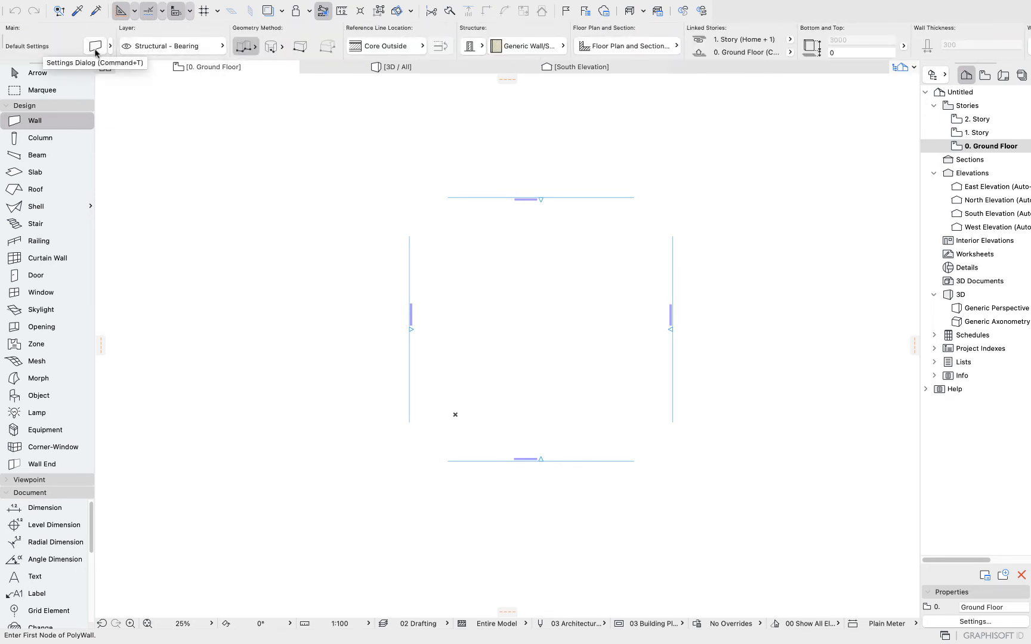
pyautogui.click(96, 48)
pyautogui.moveTo(399, 30); pyautogui.dragTo(397, 38)
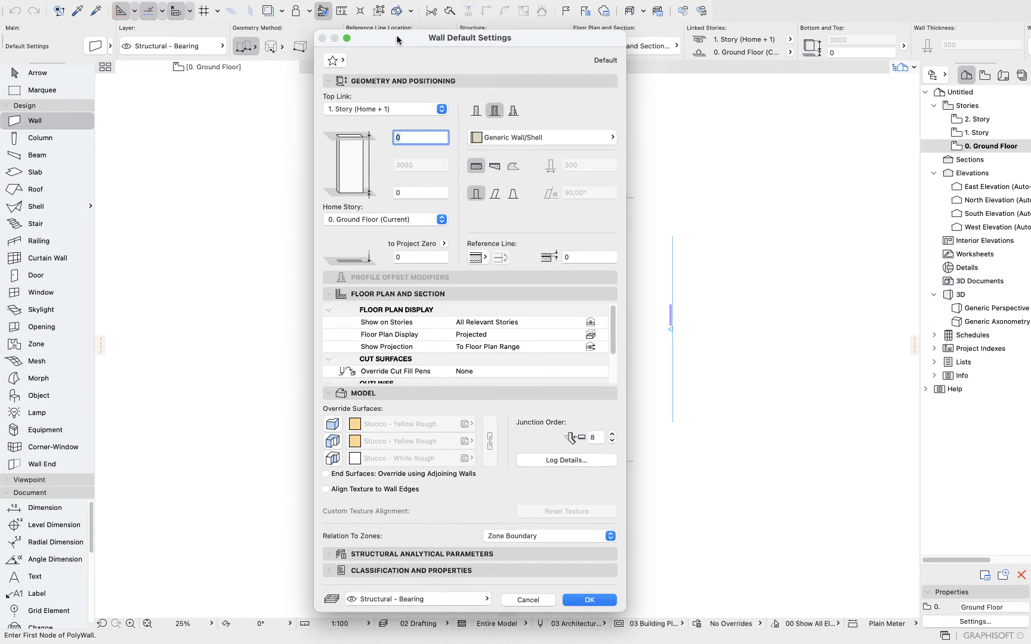
pyautogui.click(513, 603)
# Open the wall layer list to review the available layers.
pyautogui.click(215, 51)
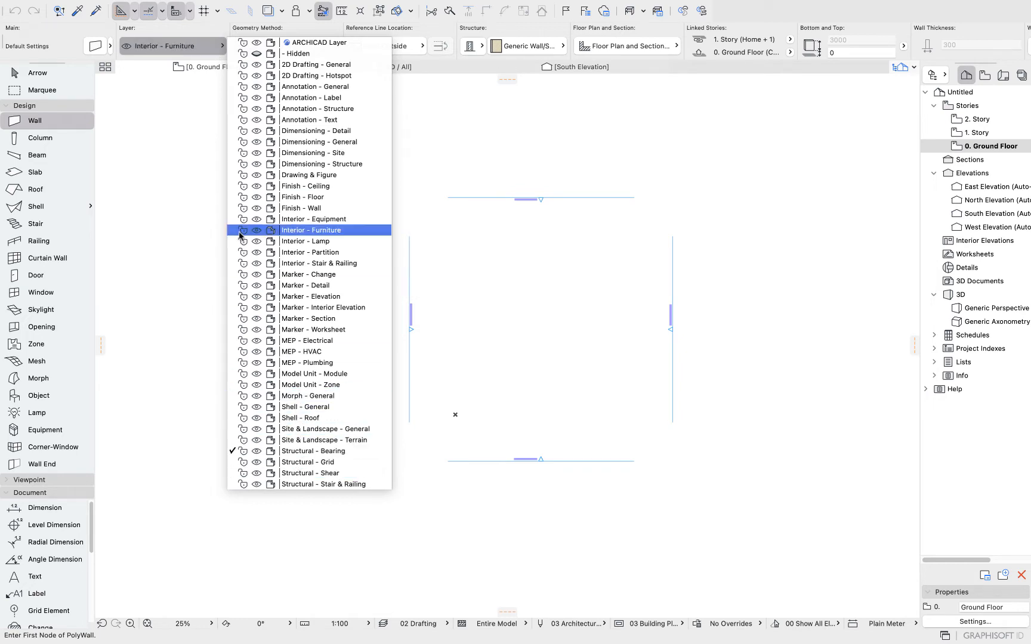
pyautogui.click(179, 150)
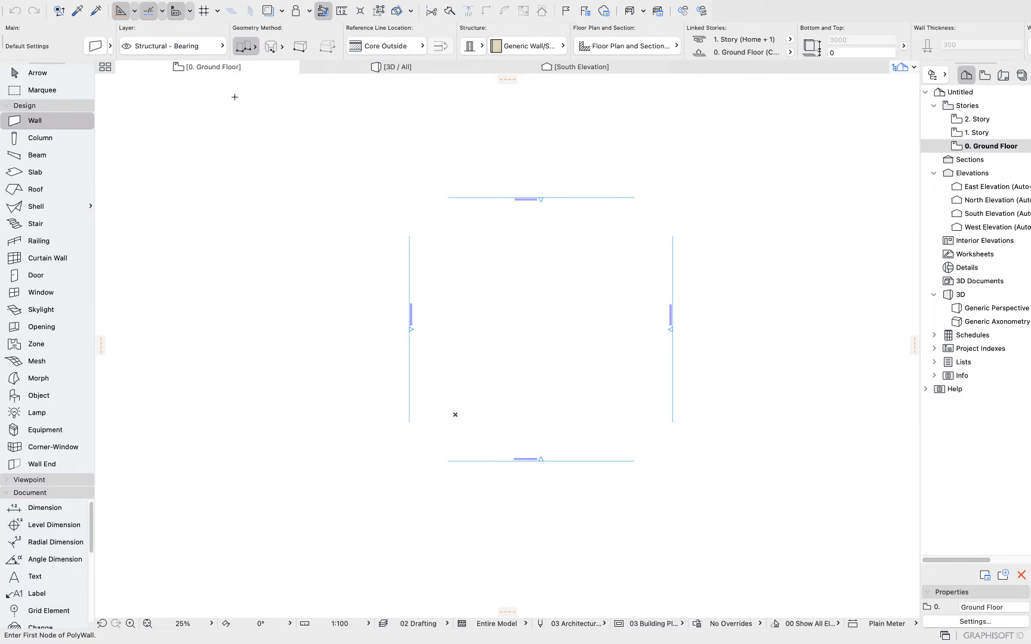
# Set the wall geometry method to single straight and start placing a wall's first point, then cancel it.
pyautogui.click(257, 52)
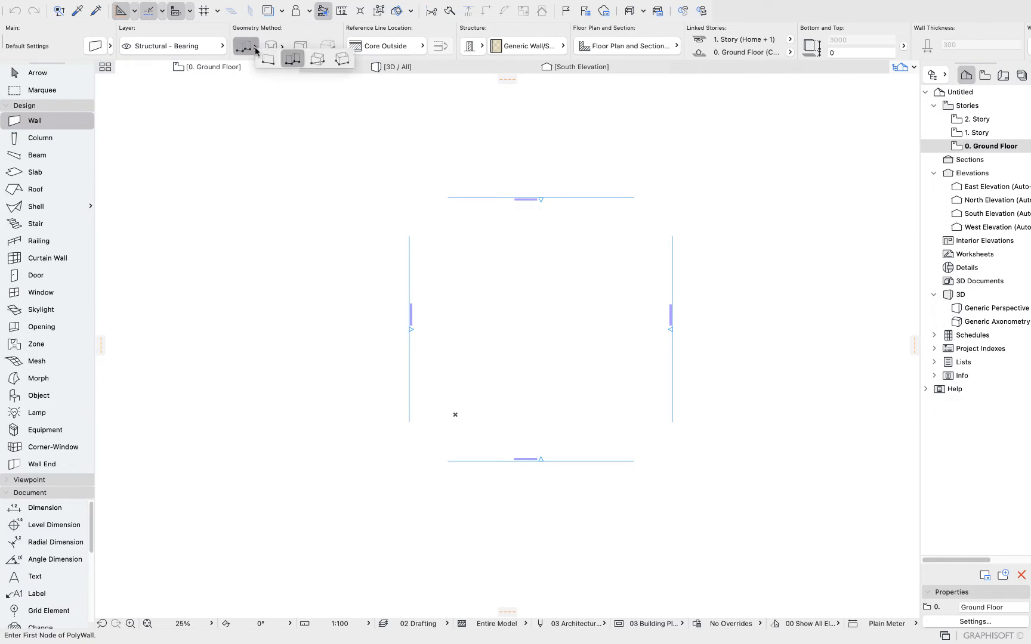
pyautogui.click(265, 58)
pyautogui.click(257, 135)
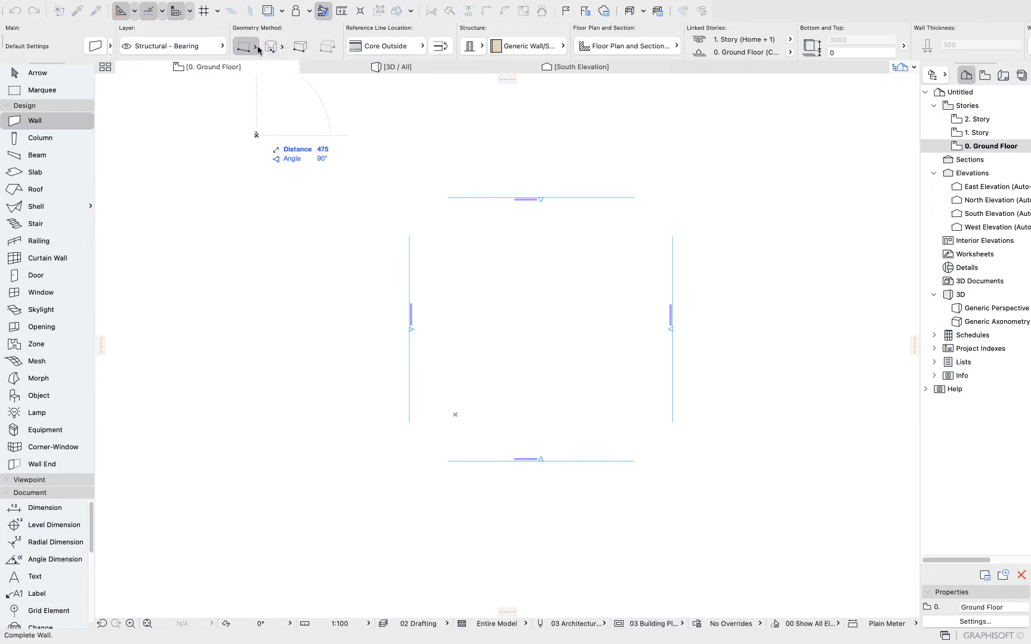
pyautogui.press('Escape')
pyautogui.press('Escape')
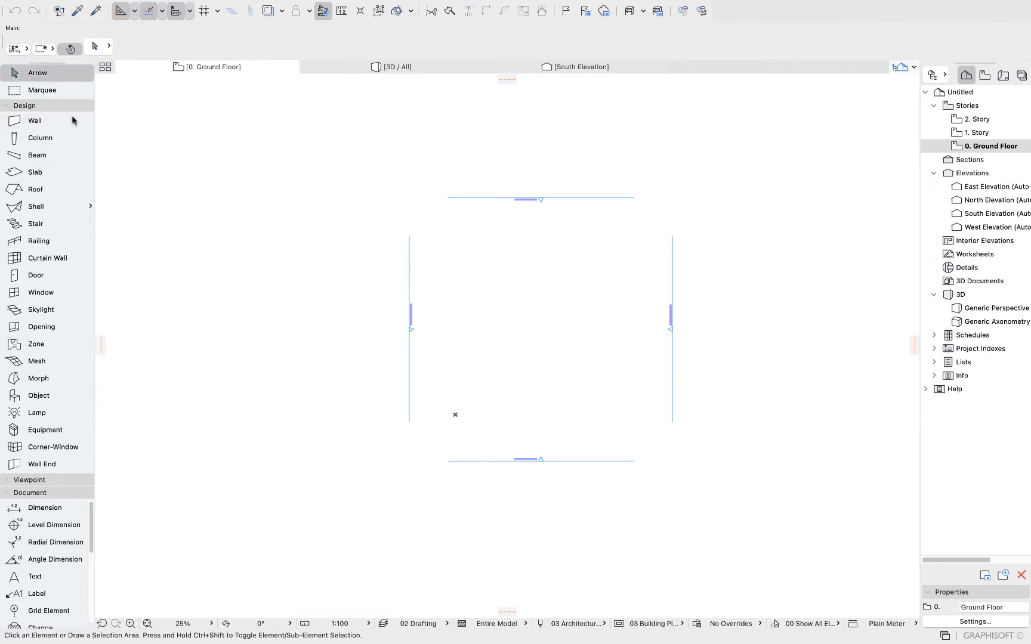
# With the Wall tool set to the chained geometry method, draw a closed rectangle of four walls.
pyautogui.click(36, 121)
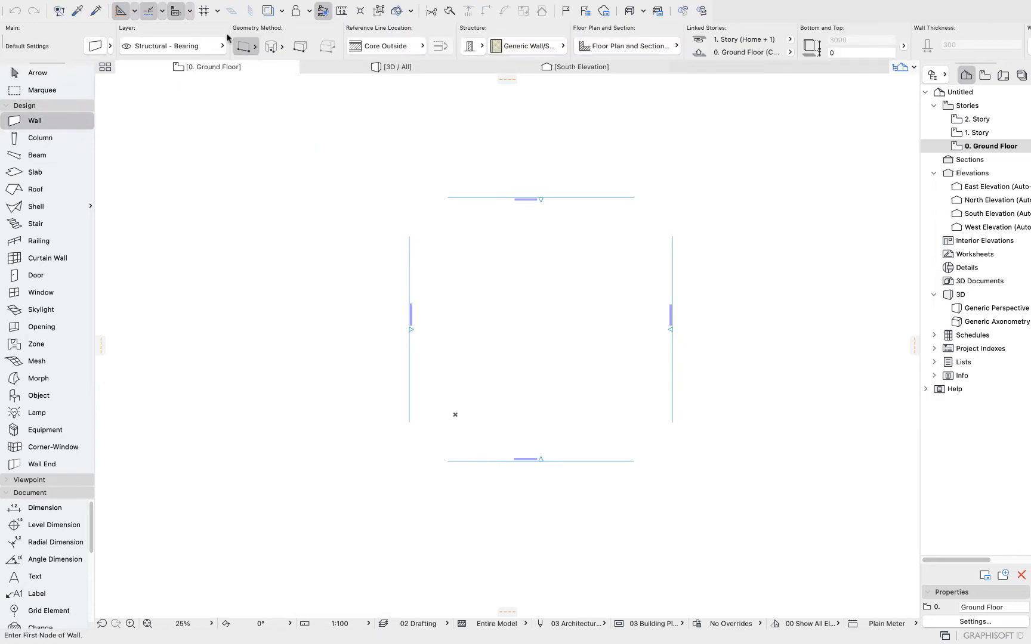
pyautogui.click(256, 49)
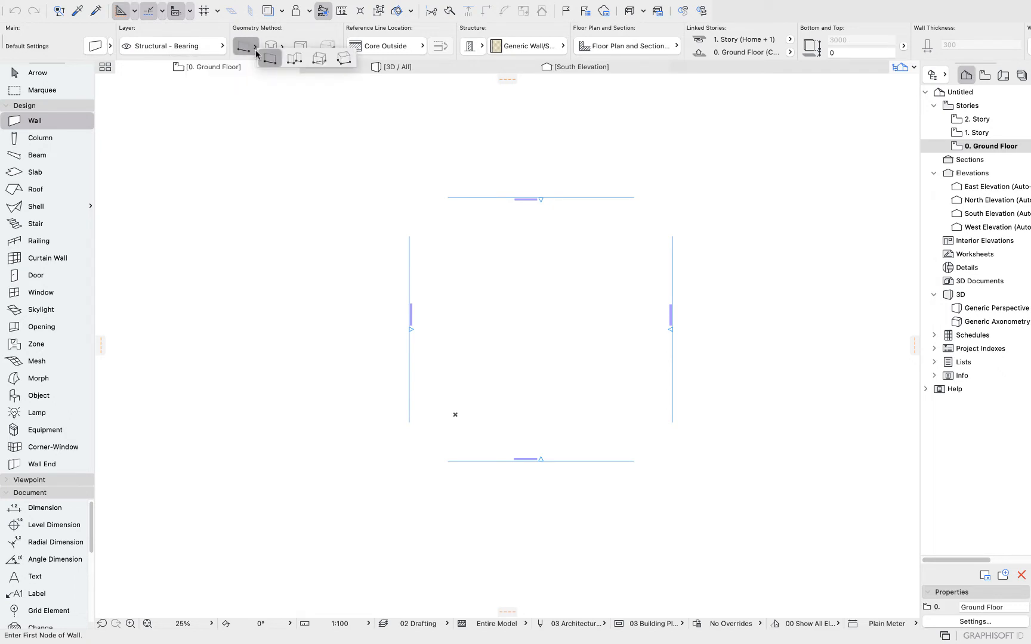
pyautogui.click(294, 58)
pyautogui.scroll(5, 483, 269)
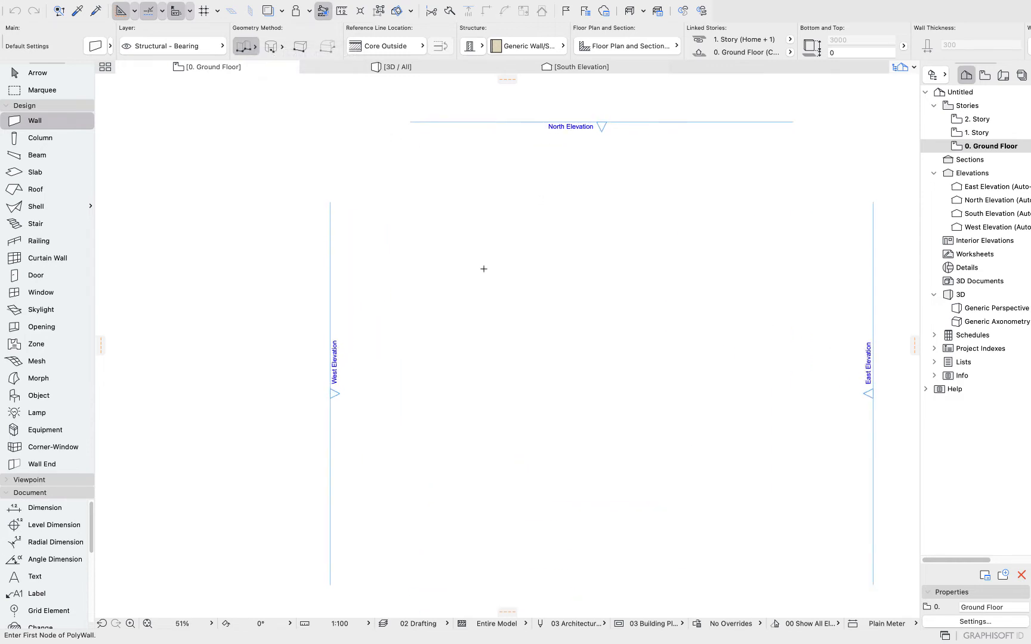
pyautogui.scroll(1, 483, 269)
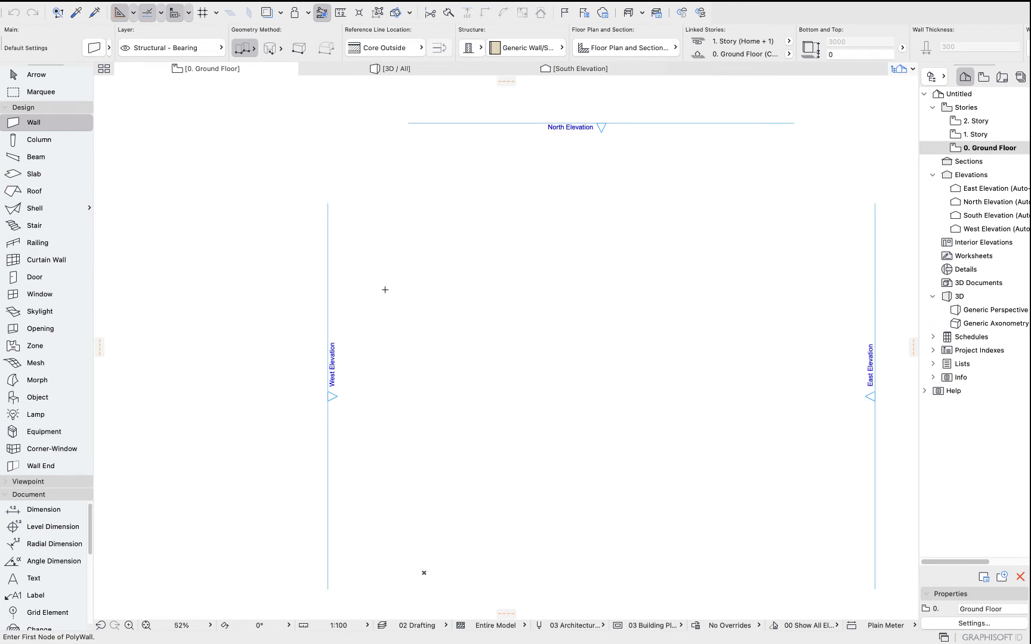
pyautogui.click(406, 224)
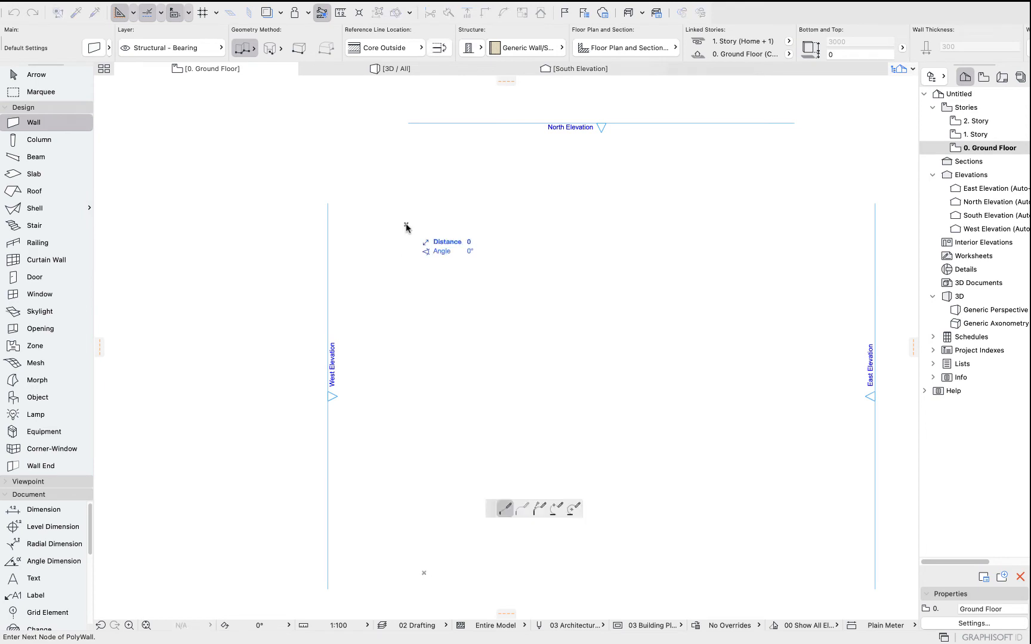
pyautogui.click(614, 224)
pyautogui.click(613, 362)
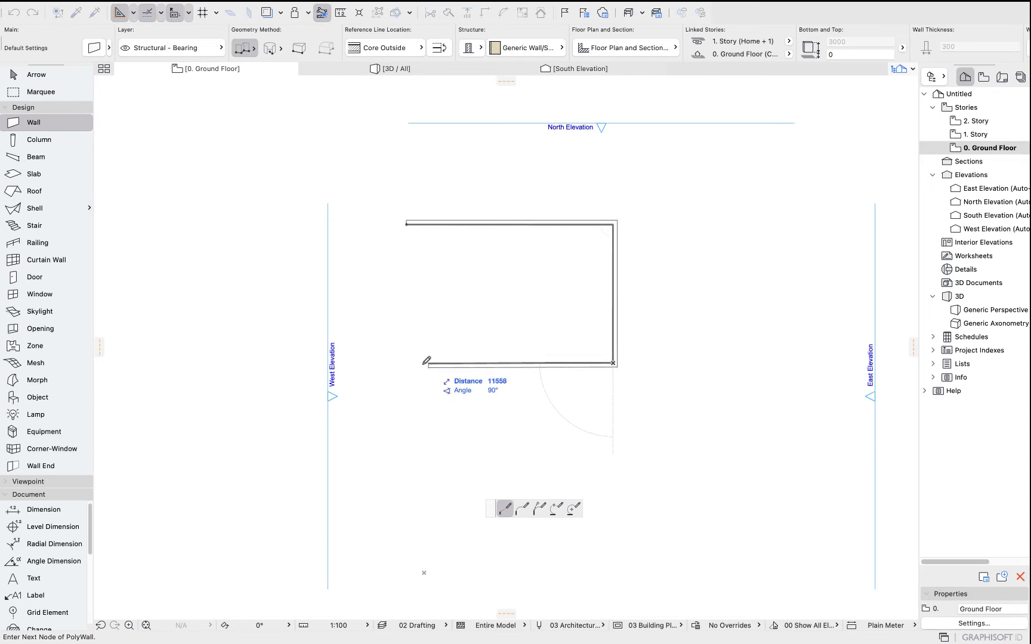
pyautogui.click(406, 363)
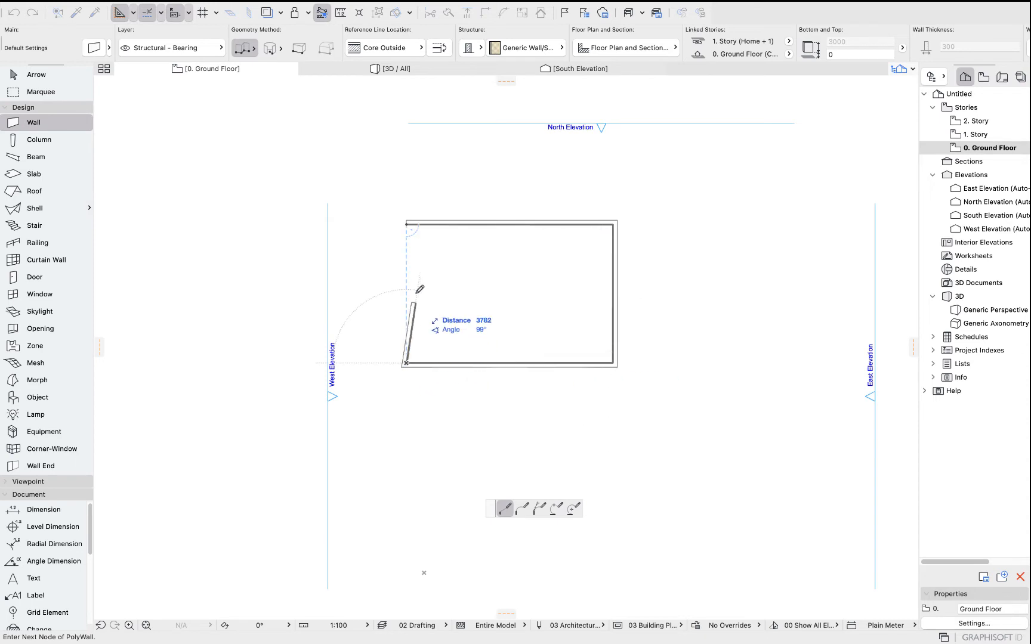
pyautogui.click(406, 224)
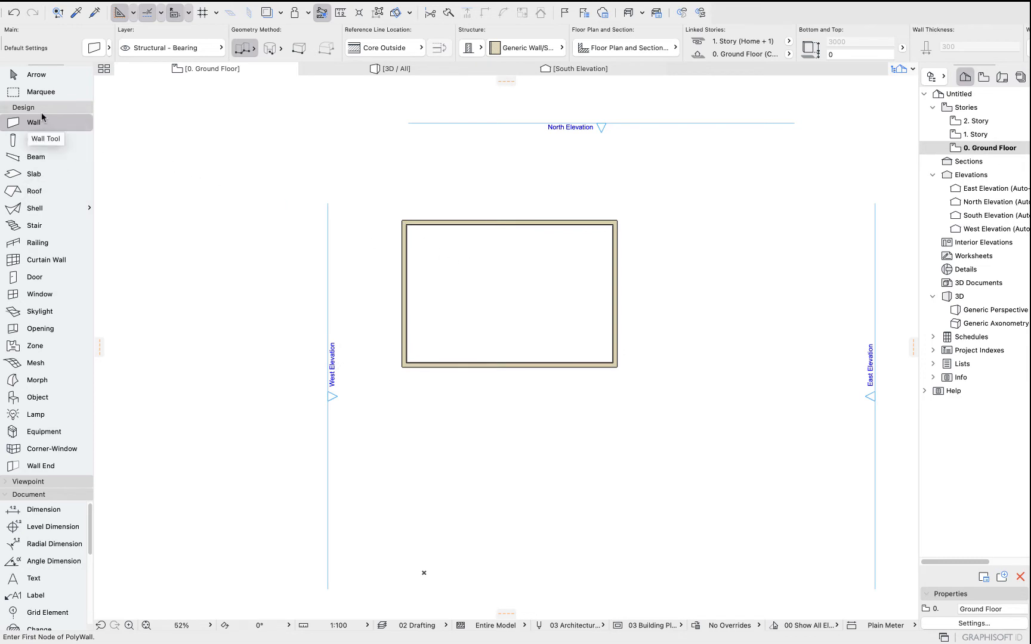
# Select the Slab tool and open its Default Settings dialog, then close it without changes.
pyautogui.click(33, 174)
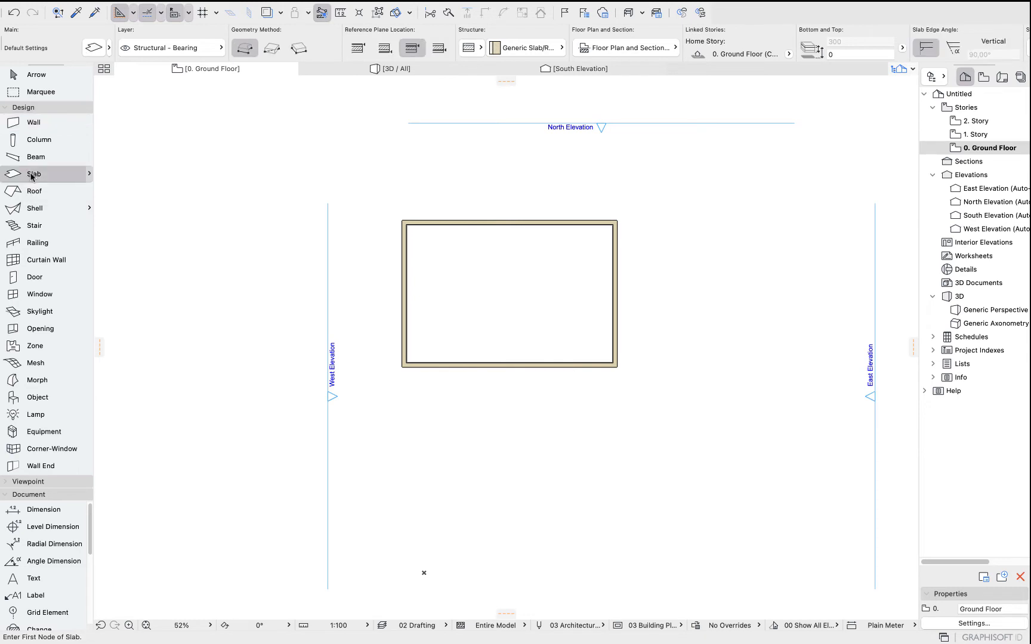
pyautogui.click(90, 49)
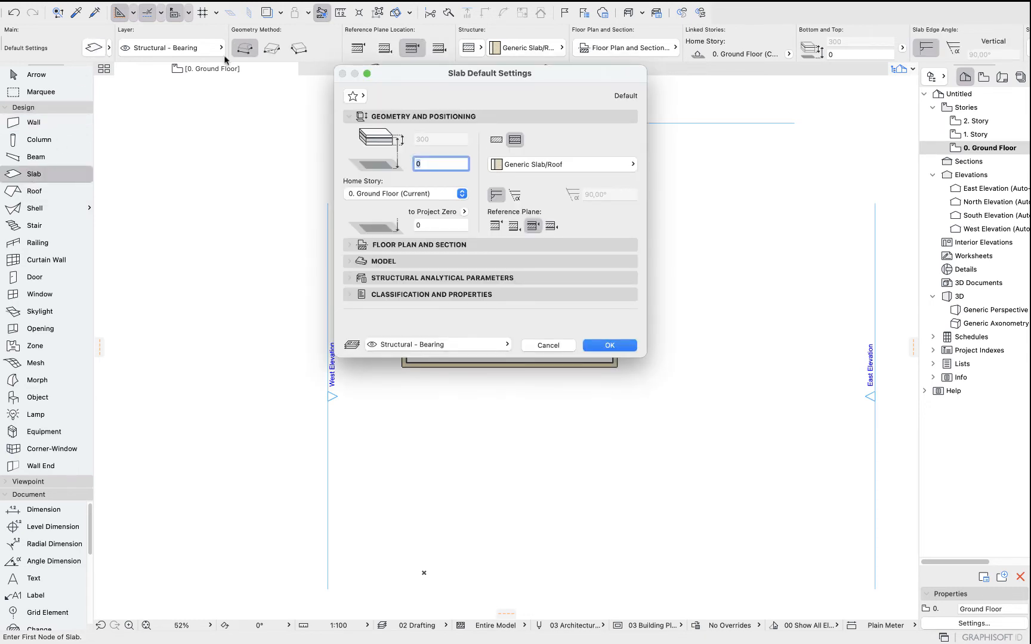
pyautogui.click(545, 345)
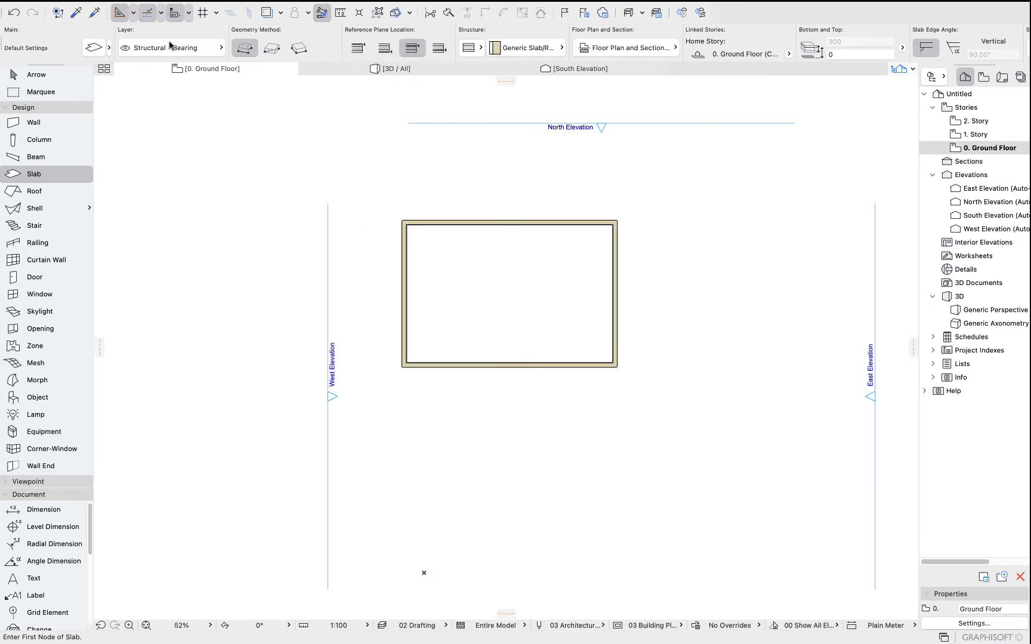
# Draw a rectangular slab about 12800 by 8500 corner to corner inside the walls.
pyautogui.click(272, 48)
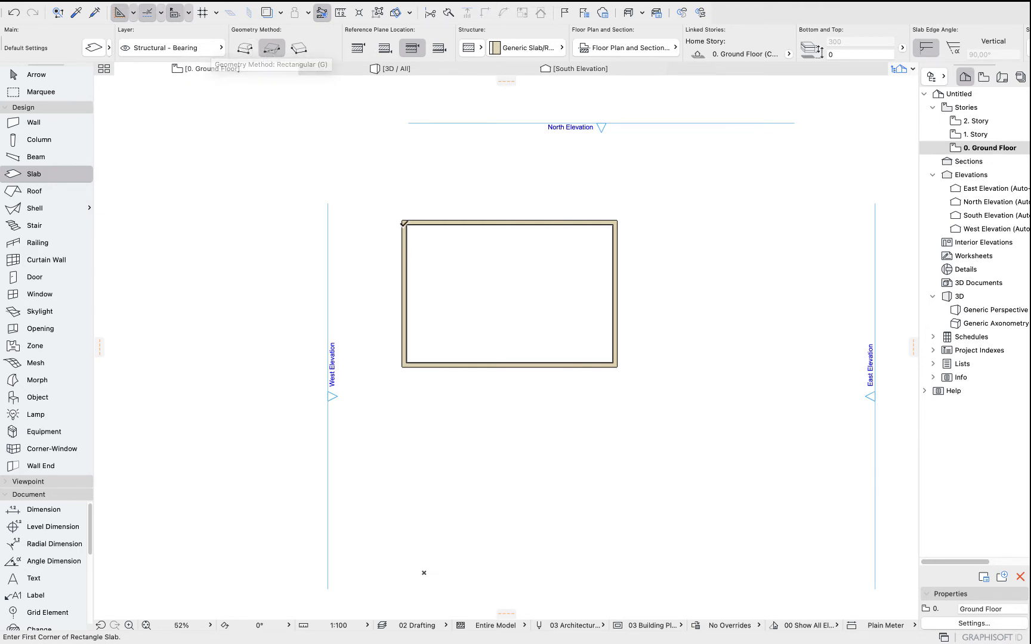
pyautogui.click(406, 224)
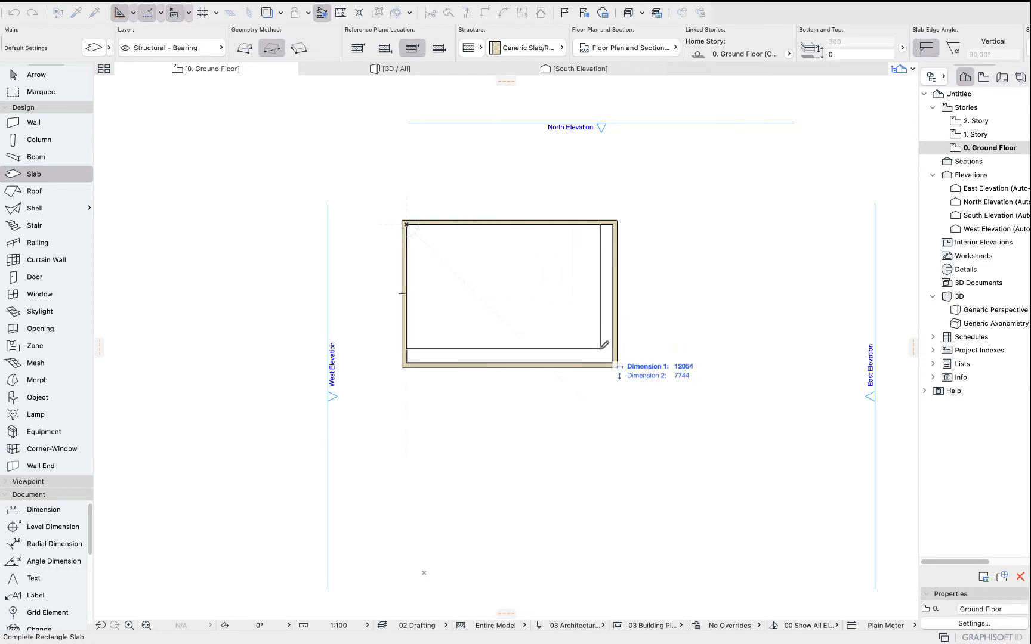
pyautogui.scroll(5, 605, 352)
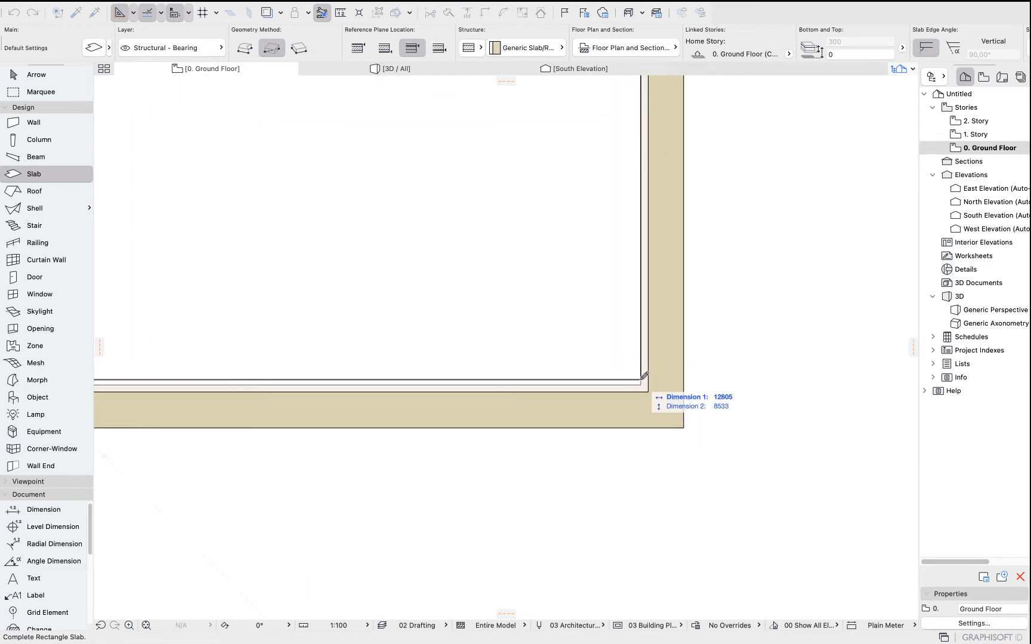
pyautogui.click(647, 383)
# Select the slab with the Arrow tool to inspect its info, then deselect it.
pyautogui.scroll(-3, 598, 325)
pyautogui.scroll(-5, 598, 325)
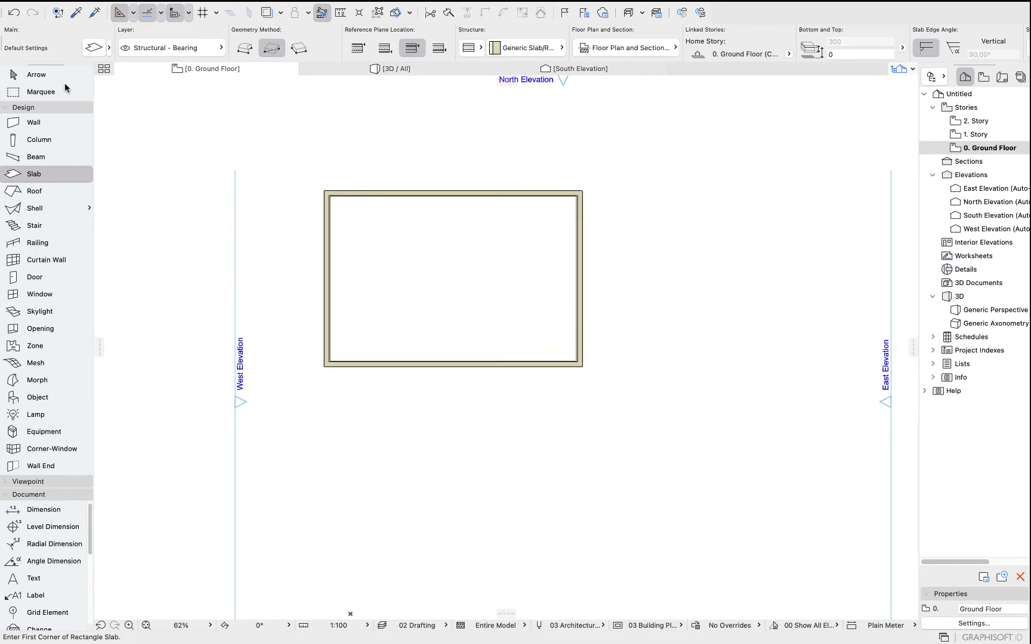
pyautogui.click(43, 77)
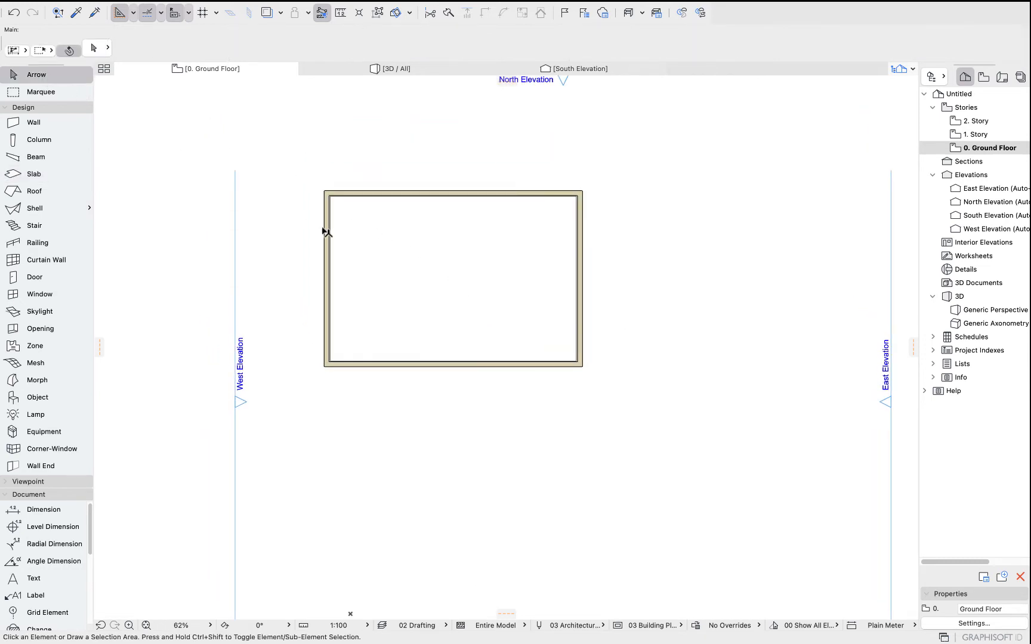
pyautogui.click(434, 271)
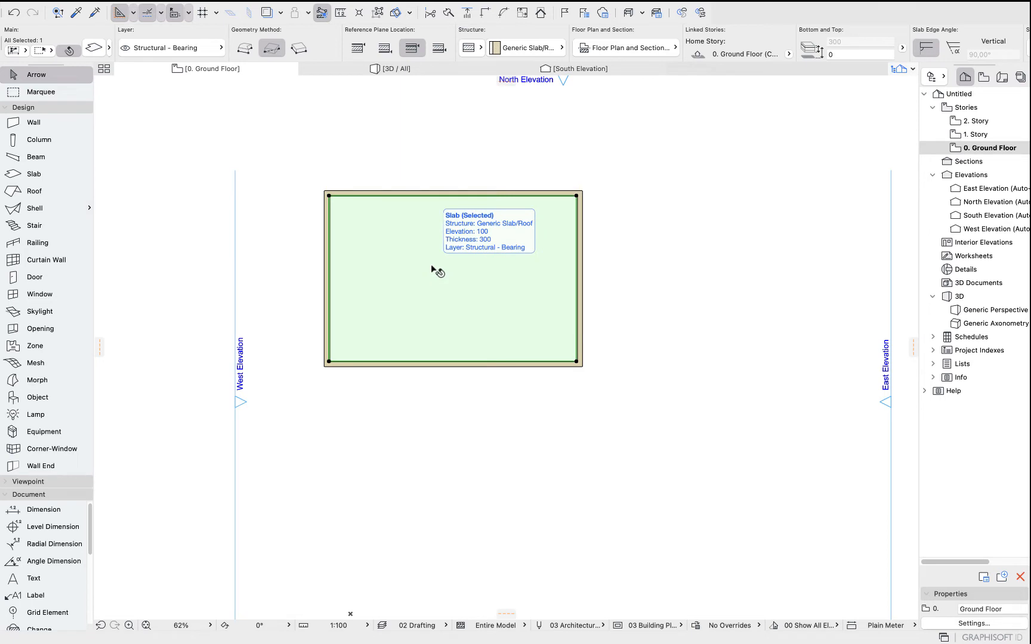
pyautogui.click(280, 157)
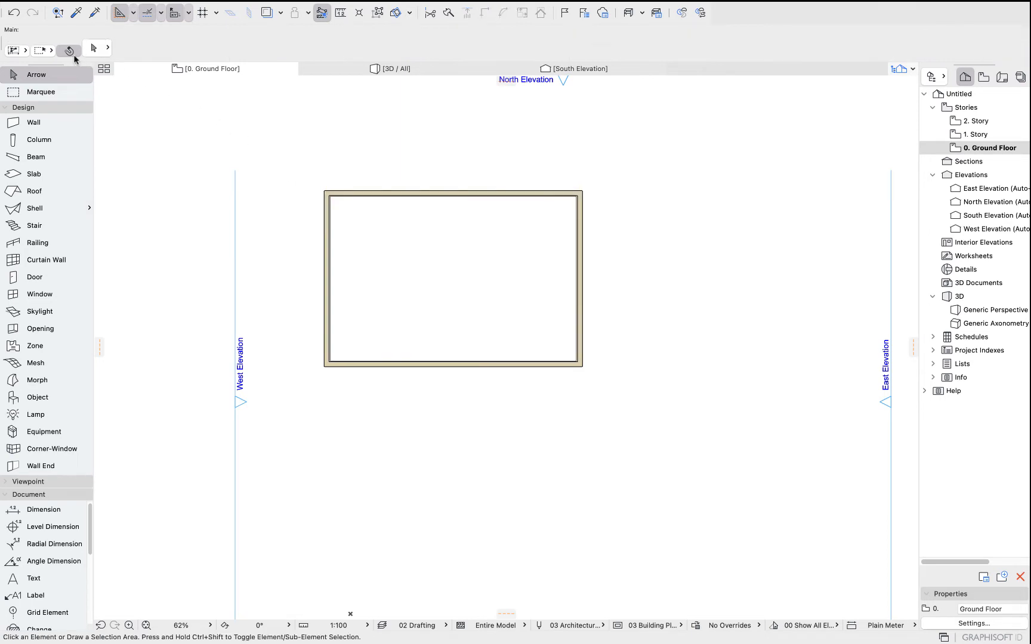
# Change the selection area method and drag a selection area over the west side of the plan, then deselect.
pyautogui.click(11, 50)
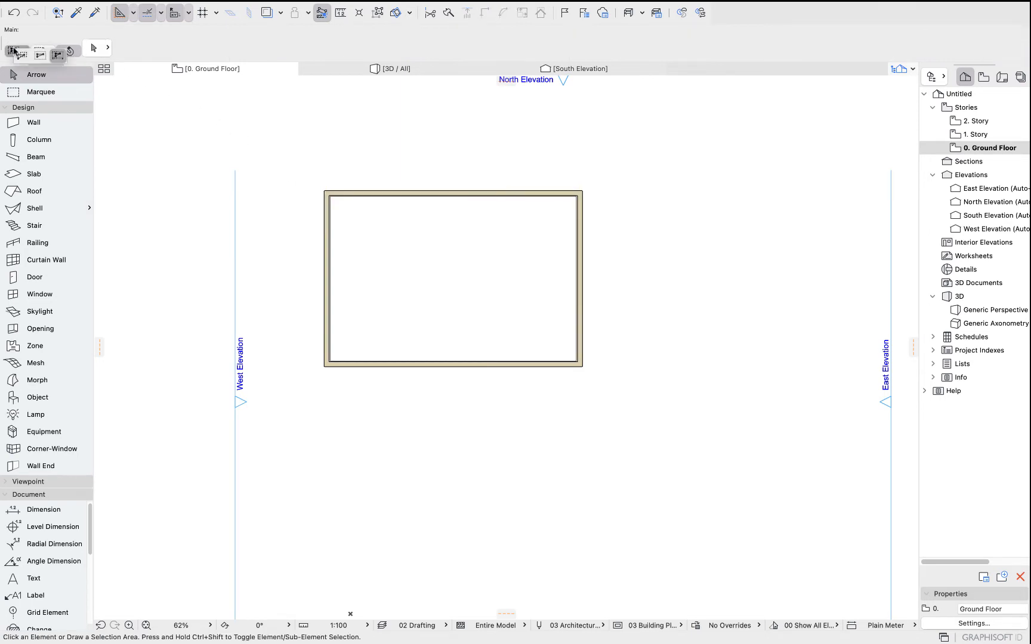
pyautogui.click(62, 56)
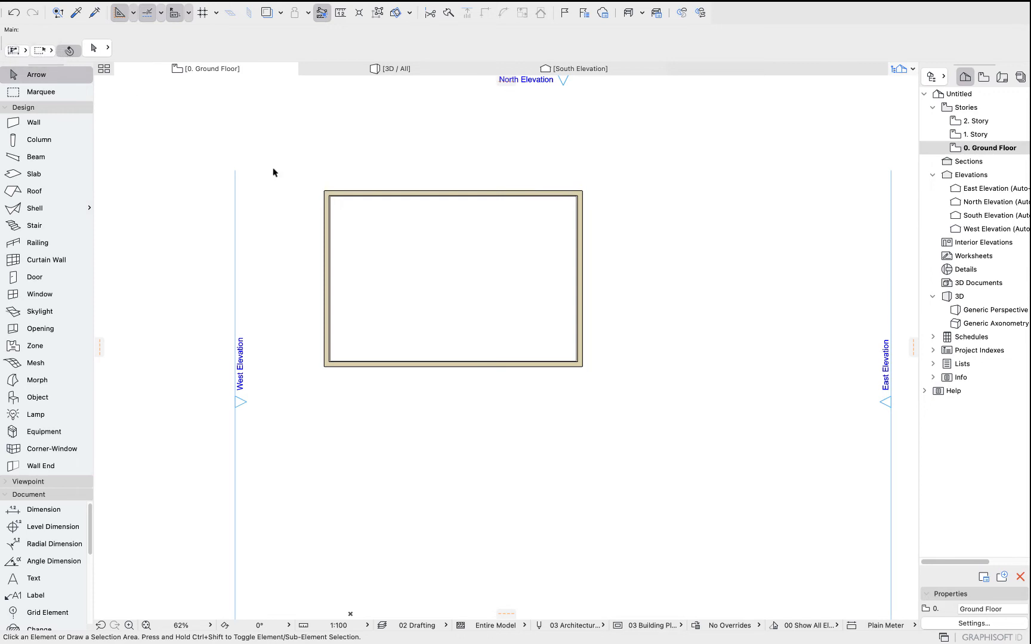
pyautogui.click(276, 160)
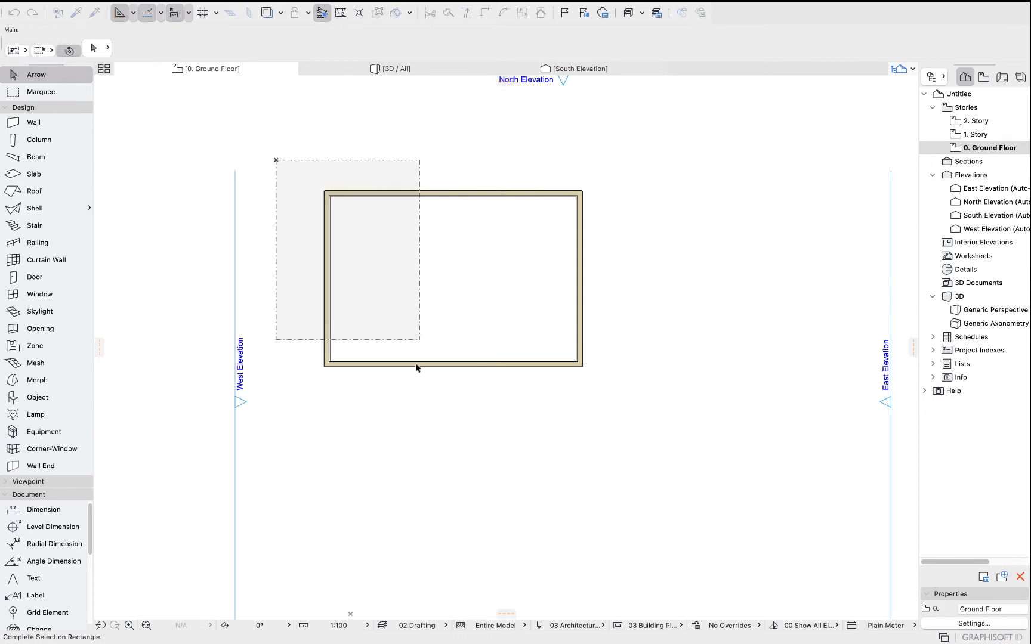
pyautogui.click(430, 406)
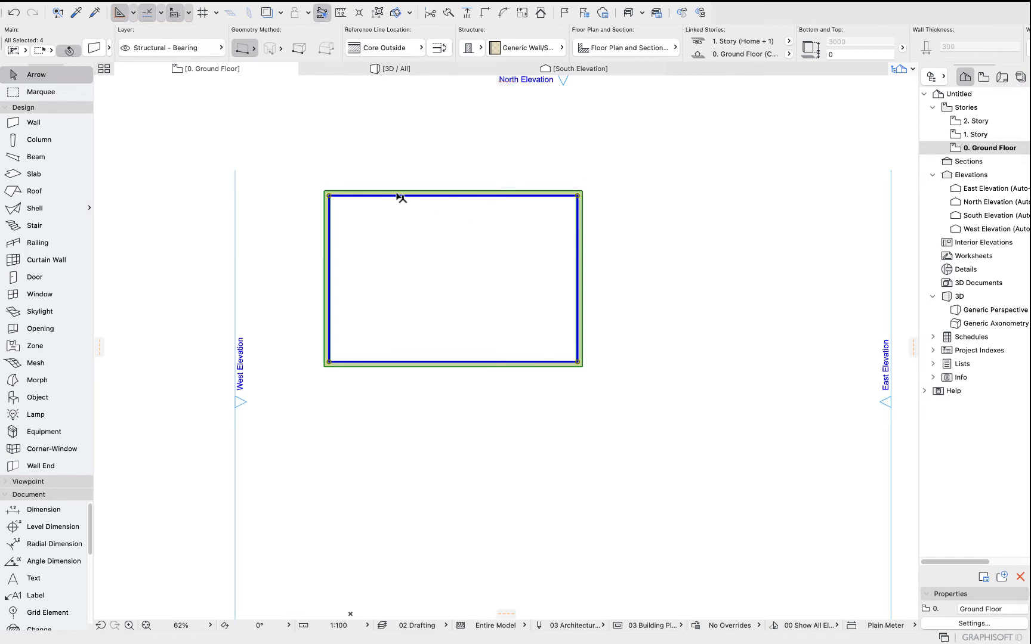
pyautogui.click(394, 154)
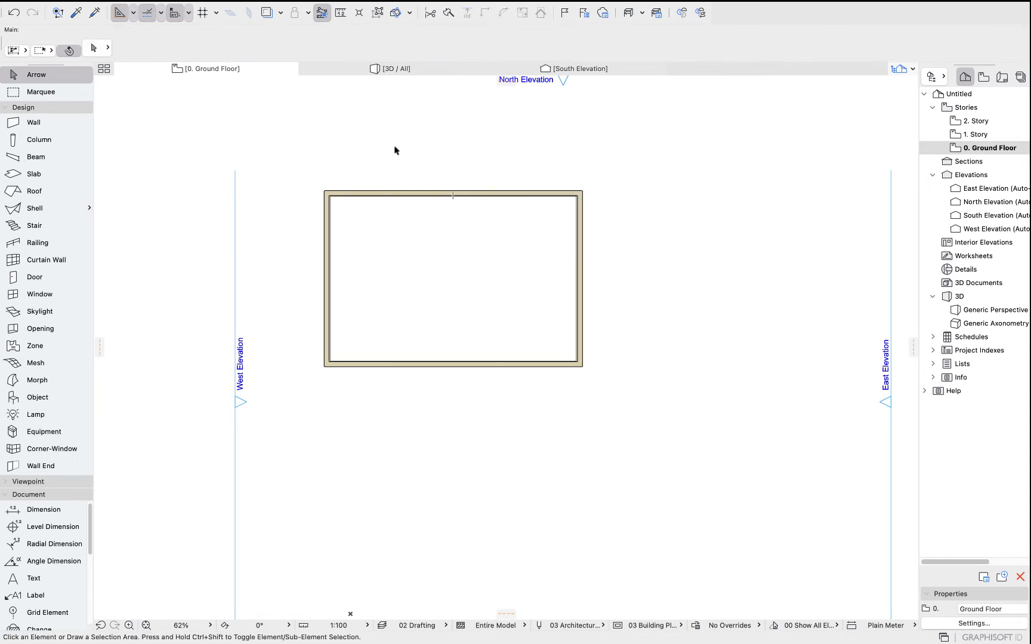
# Suspend groups and select the west wall with a selection area, then deselect it.
pyautogui.click(378, 13)
pyautogui.moveTo(282, 165); pyautogui.dragTo(371, 398)
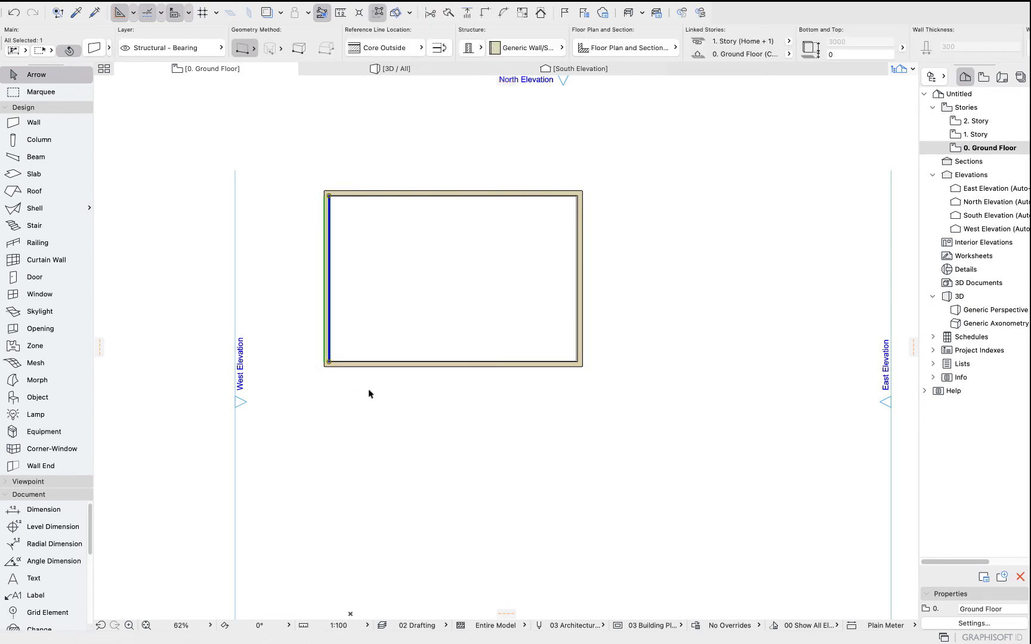
pyautogui.click(301, 165)
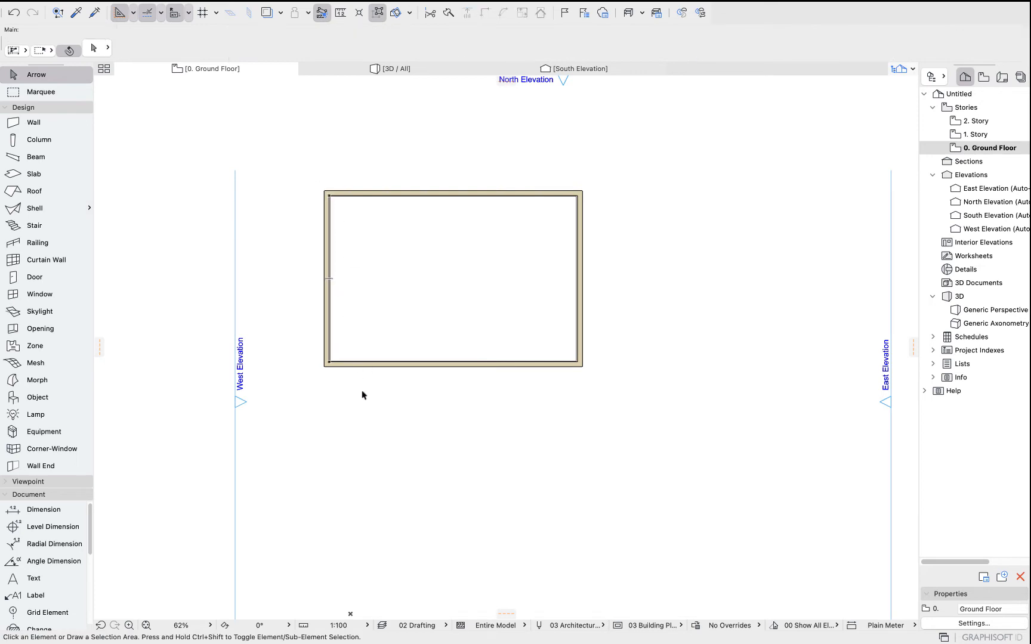
# Try another selection area method over the west part of the plan, then select the east wall alone and deselect.
pyautogui.moveTo(263, 167); pyautogui.dragTo(397, 389)
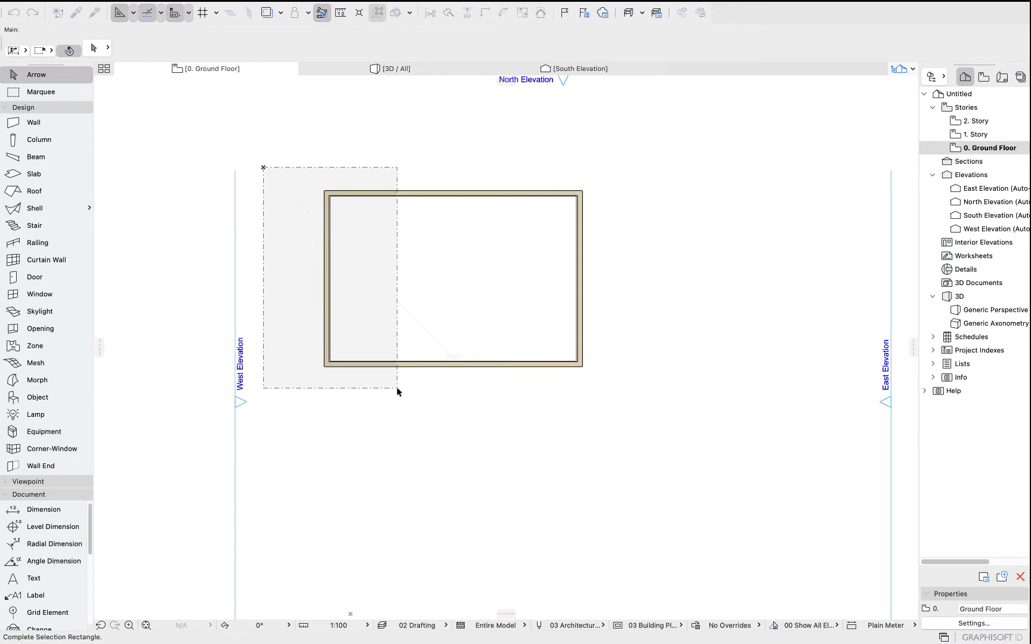
pyautogui.moveTo(397, 388); pyautogui.dragTo(305, 362)
pyautogui.click(14, 51)
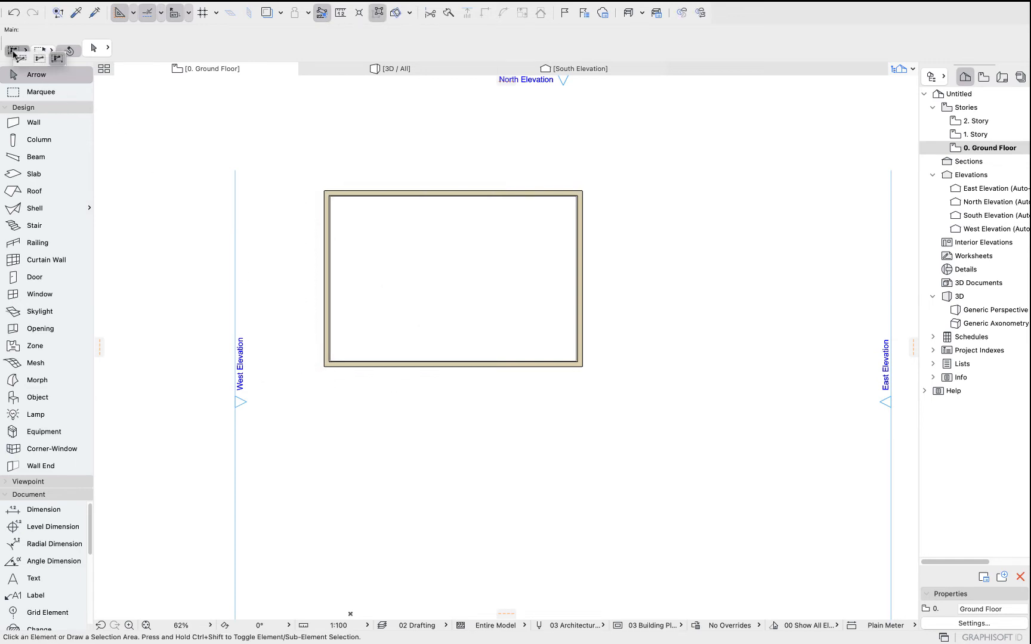
pyautogui.click(56, 60)
pyautogui.click(383, 431)
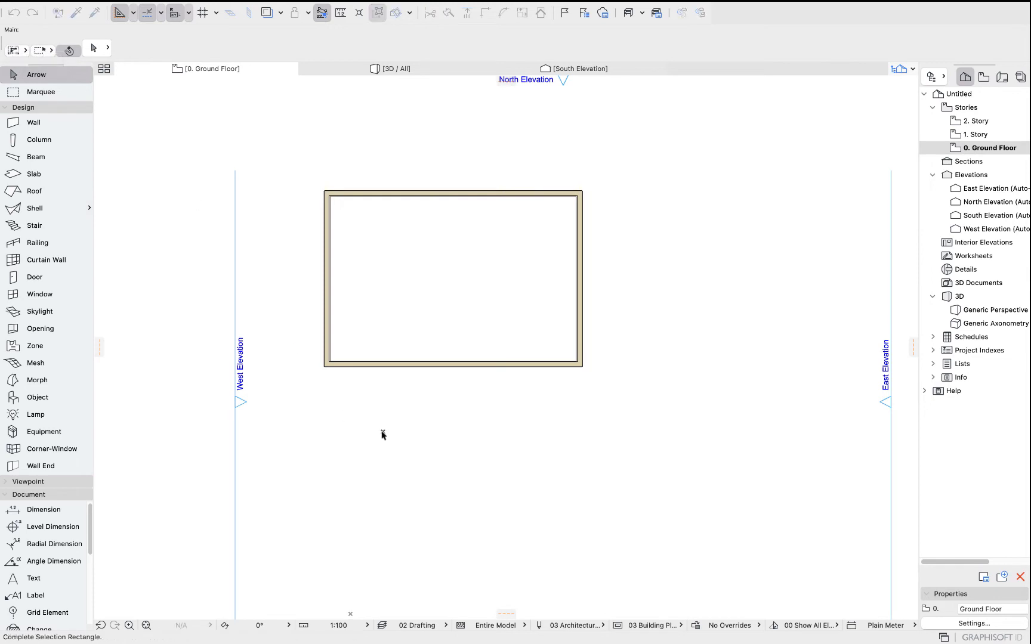
pyautogui.click(272, 173)
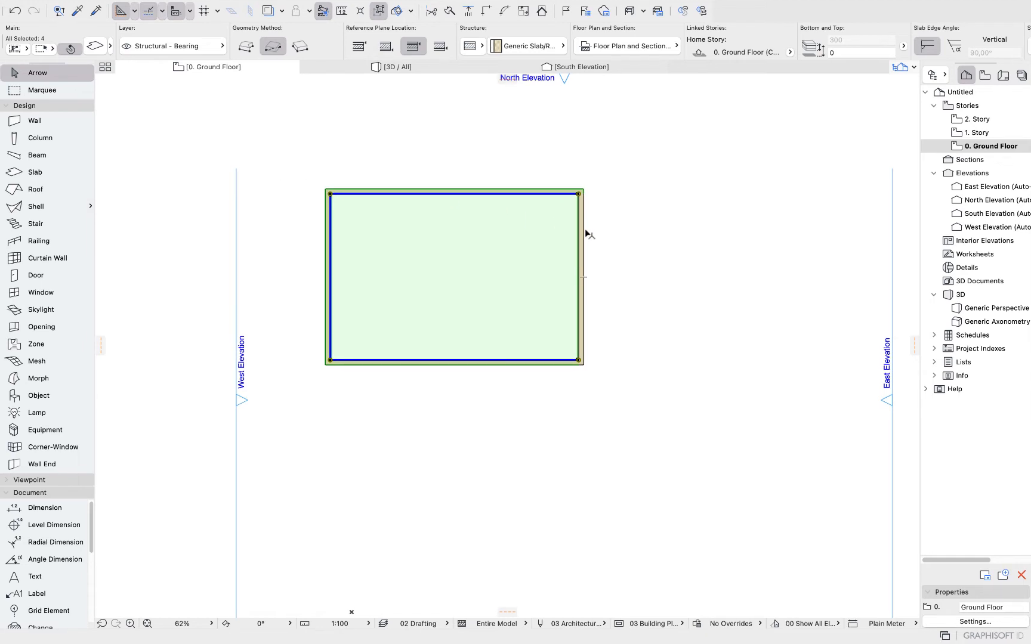
pyautogui.click(585, 240)
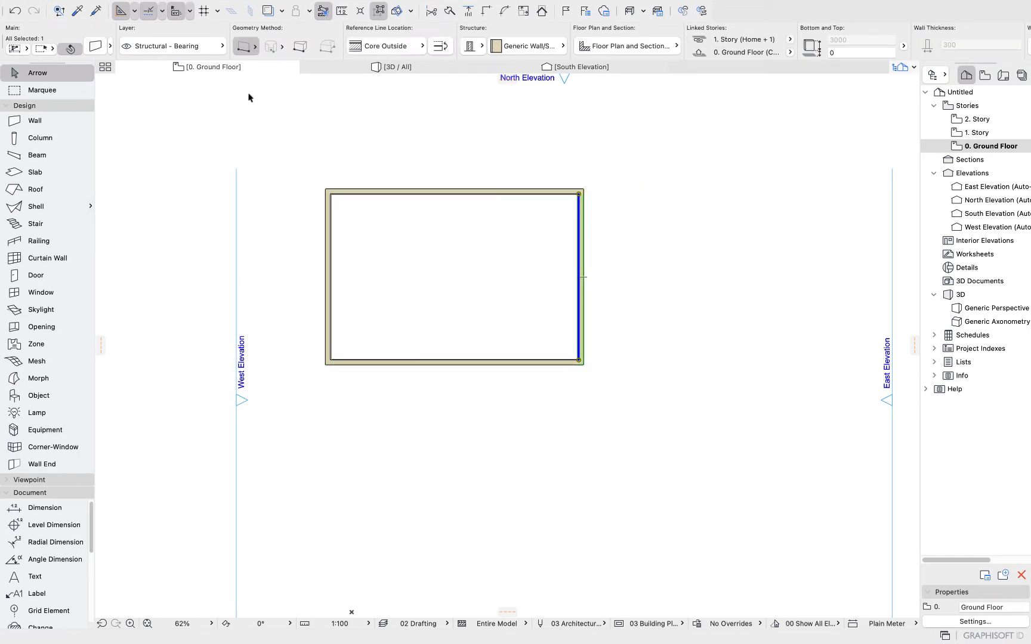
pyautogui.click(263, 123)
# Narrow the toolbox to show icons only and zoom in on the southwest corner of the walls.
pyautogui.moveTo(94, 325); pyautogui.dragTo(26, 335)
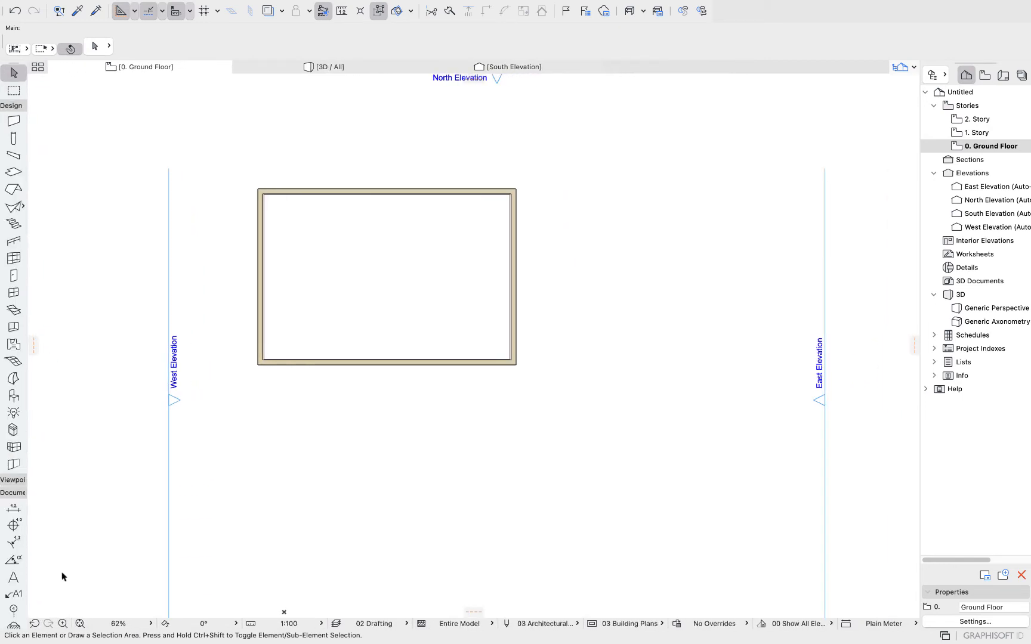
pyautogui.click(63, 623)
pyautogui.click(250, 312)
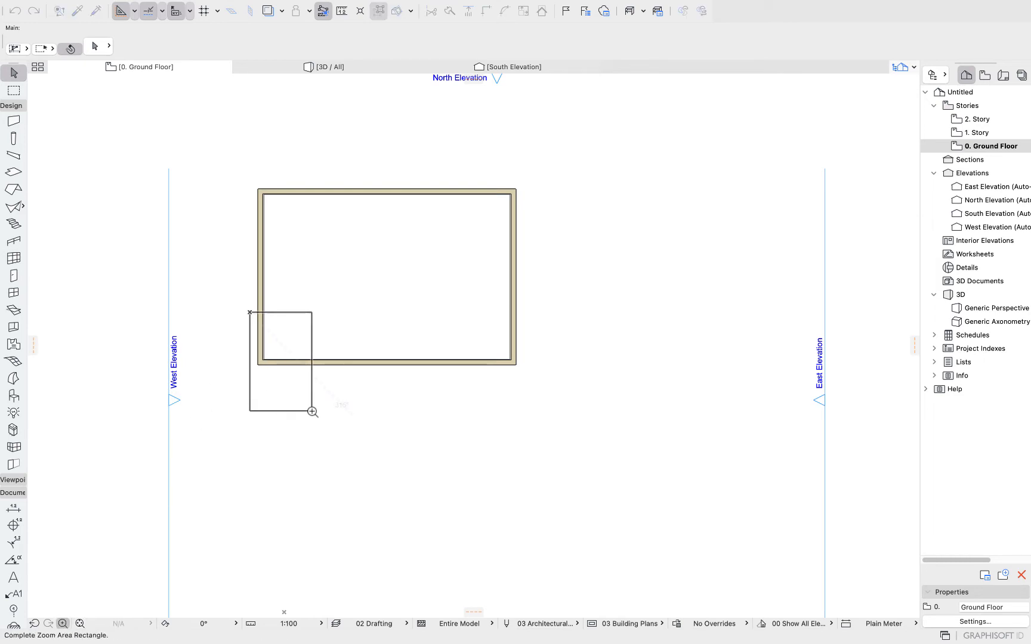
pyautogui.click(312, 411)
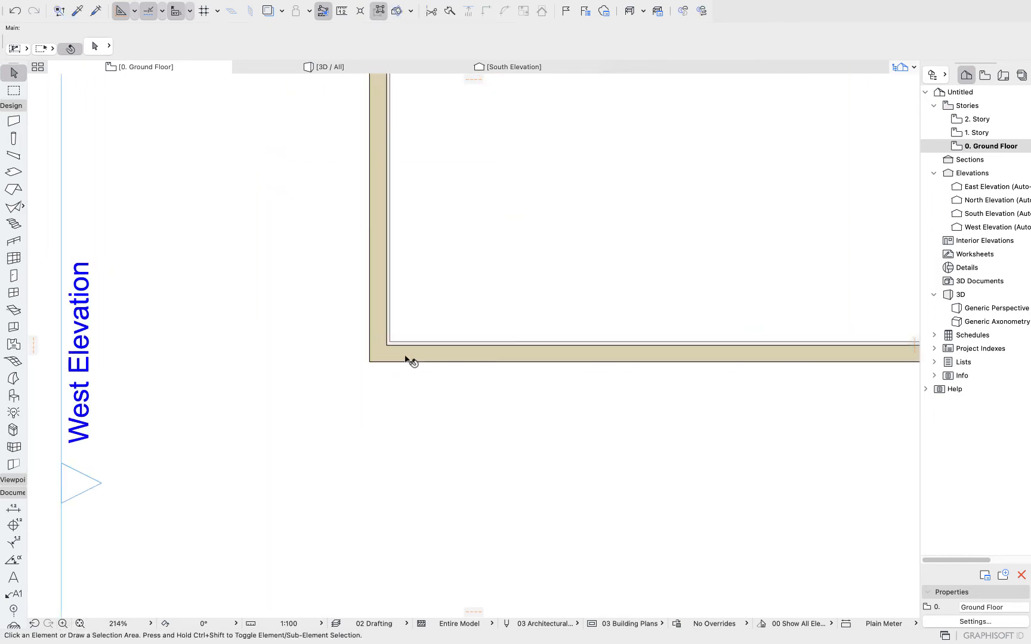
pyautogui.scroll(3, 407, 360)
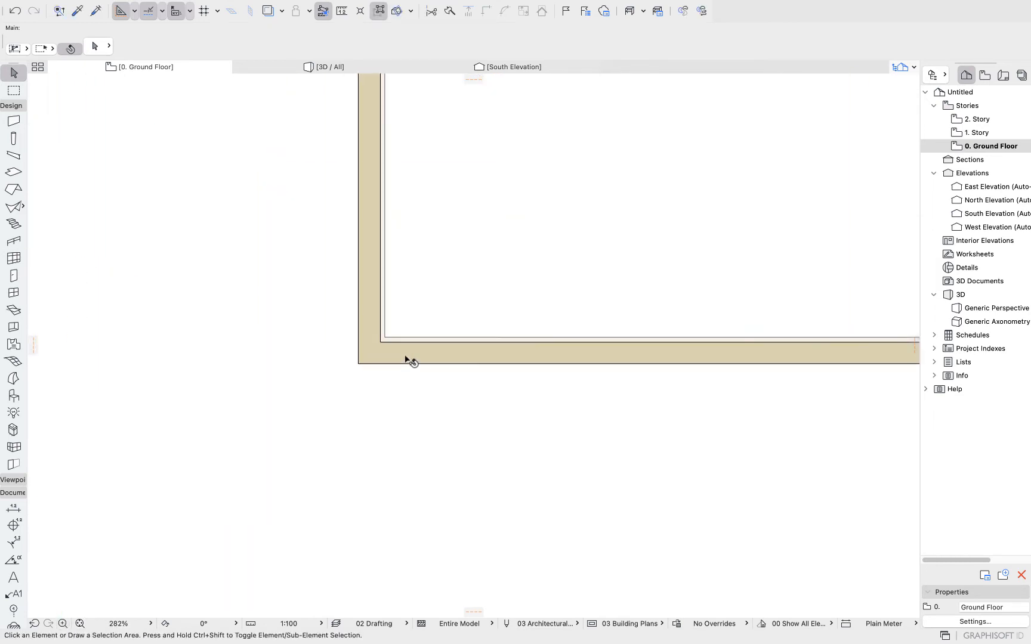
# Try setting the floor plan scale to 1:50, then set it back to 1:100.
pyautogui.click(34, 623)
pyautogui.click(48, 623)
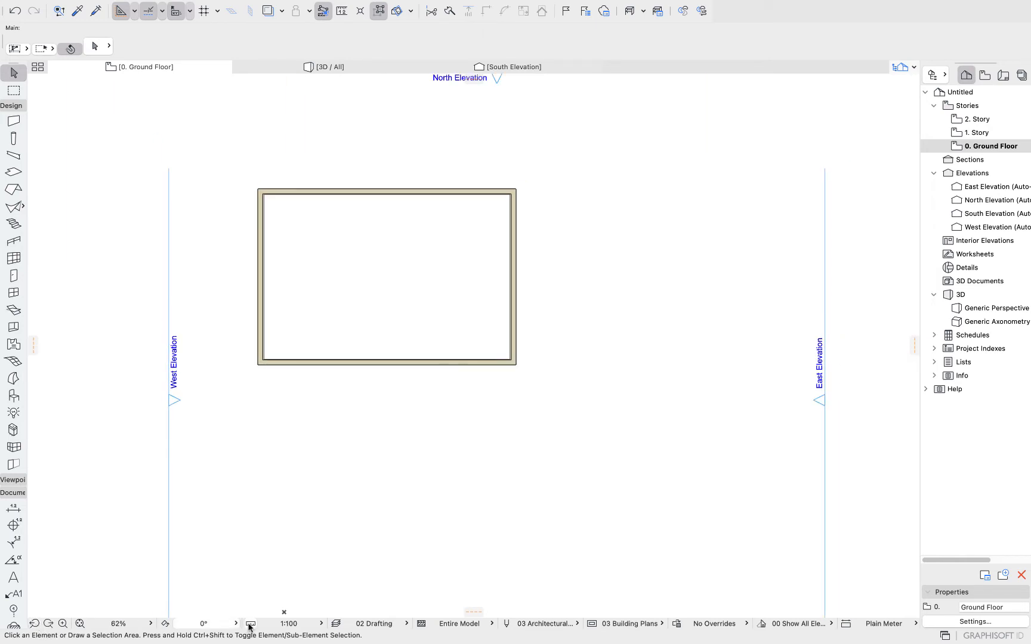
pyautogui.click(293, 624)
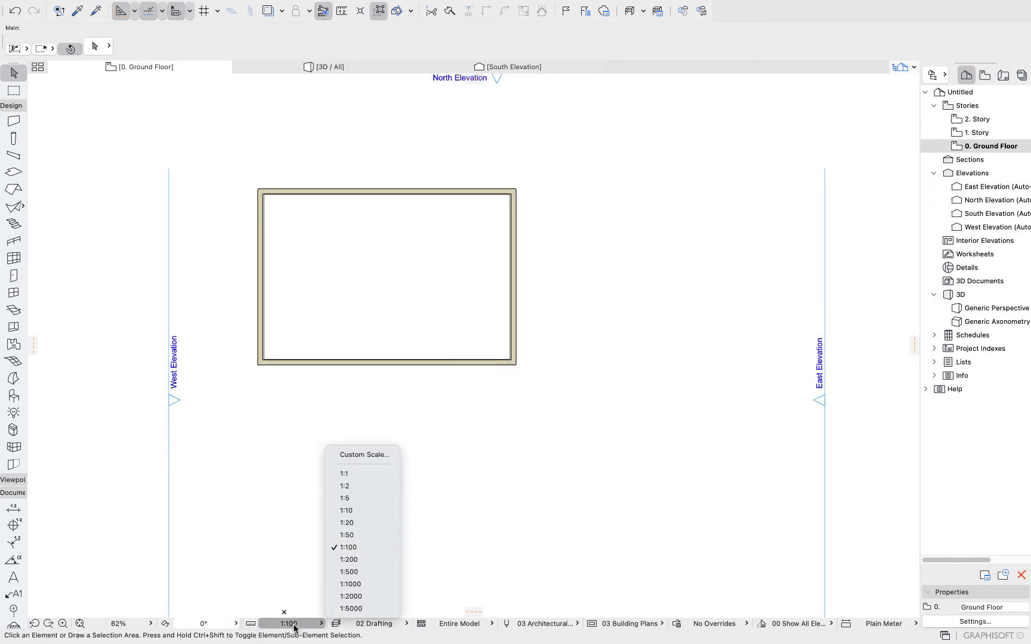
pyautogui.click(363, 535)
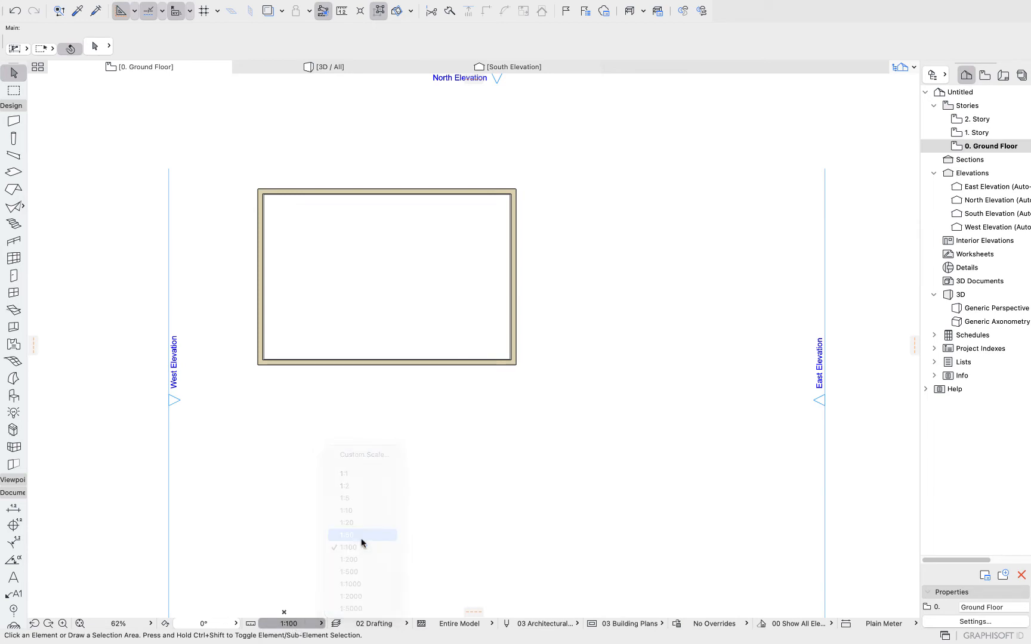
pyautogui.click(293, 623)
pyautogui.click(364, 550)
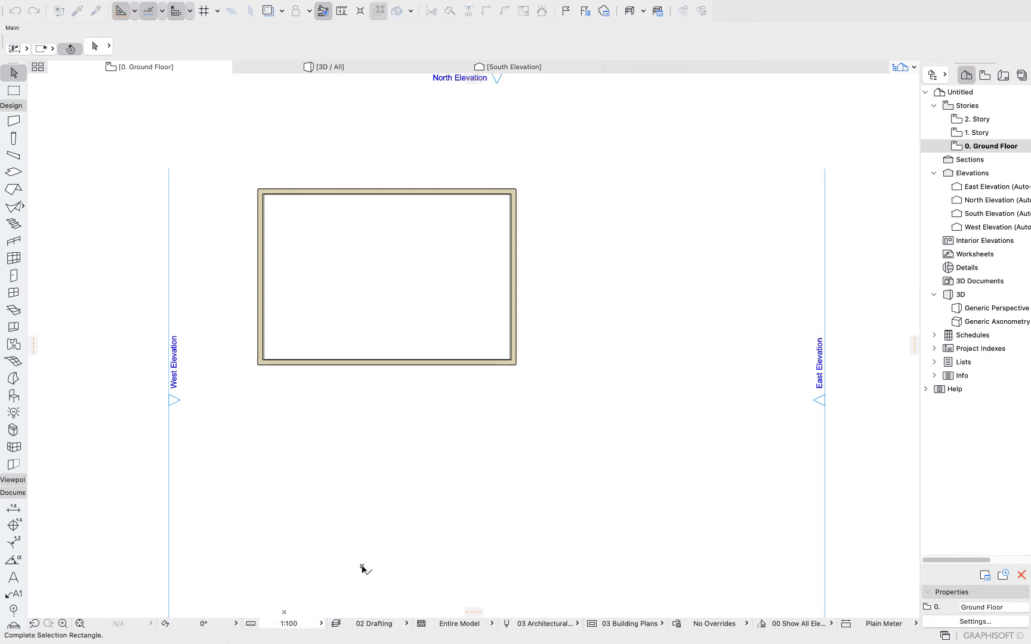
# Open the layer combination list and the Layers dialog to review the available layers, then close the dialog.
pyautogui.click(397, 624)
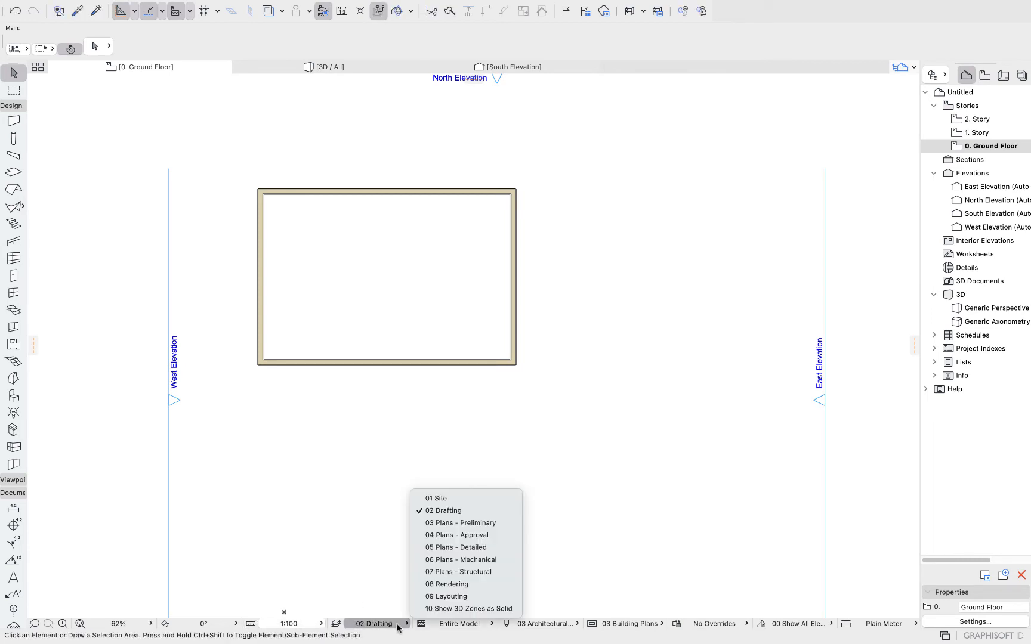
pyautogui.click(336, 624)
pyautogui.click(336, 624)
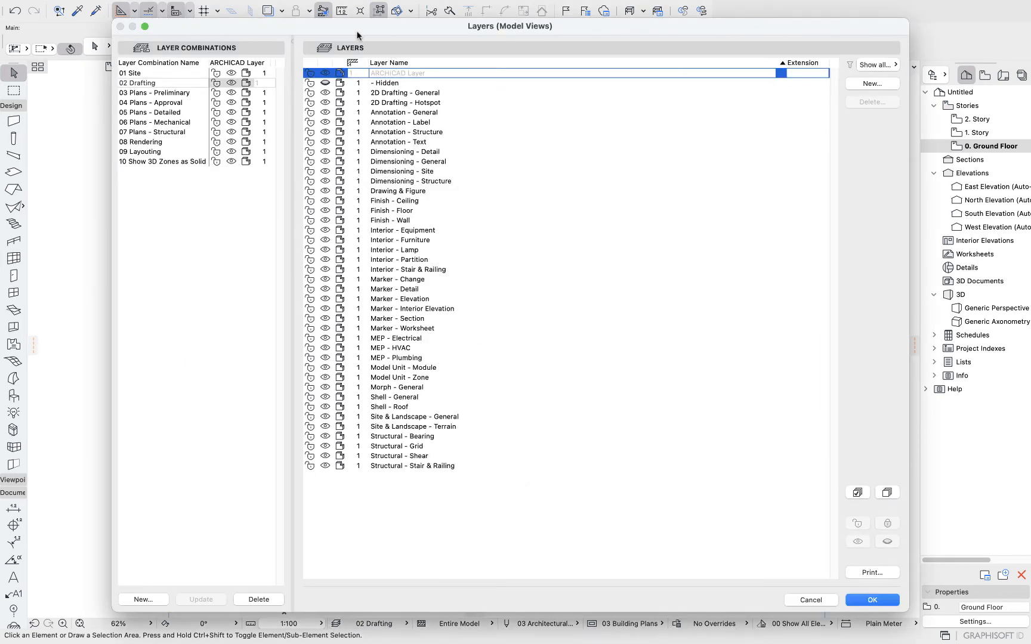
pyautogui.moveTo(301, 28); pyautogui.dragTo(326, 27)
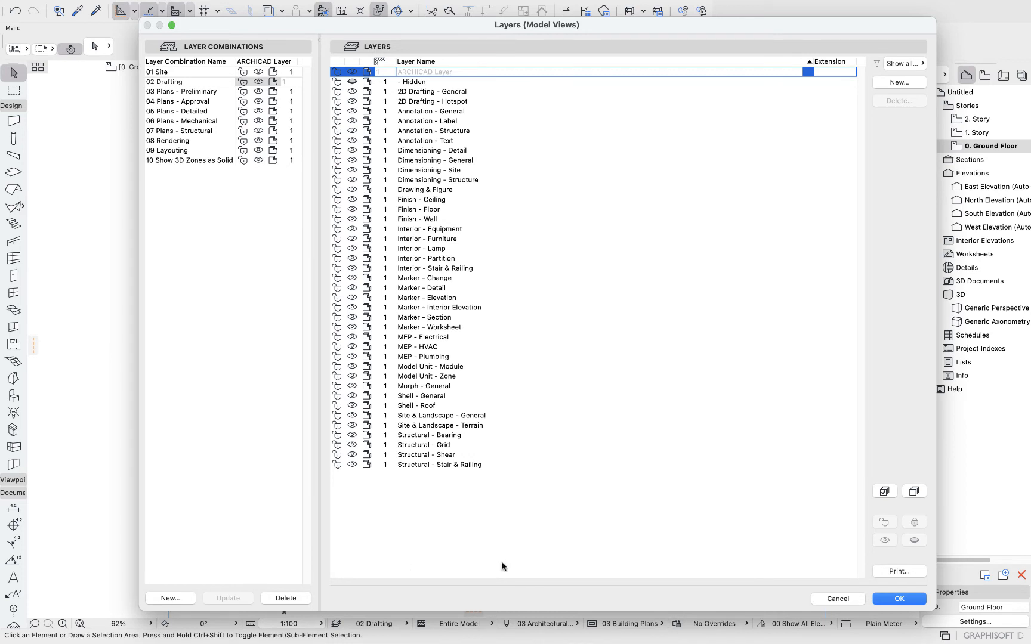
pyautogui.click(847, 599)
# Draw a horizontal dimension chain across the west and east walls, placing the dimension line near the south wall.
pyautogui.click(371, 624)
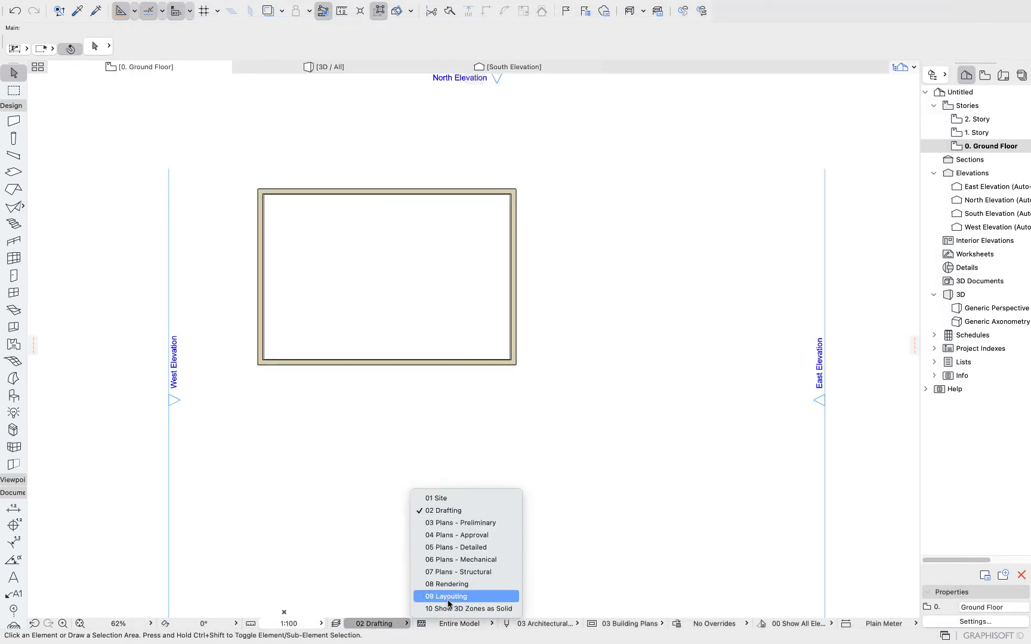
pyautogui.click(241, 427)
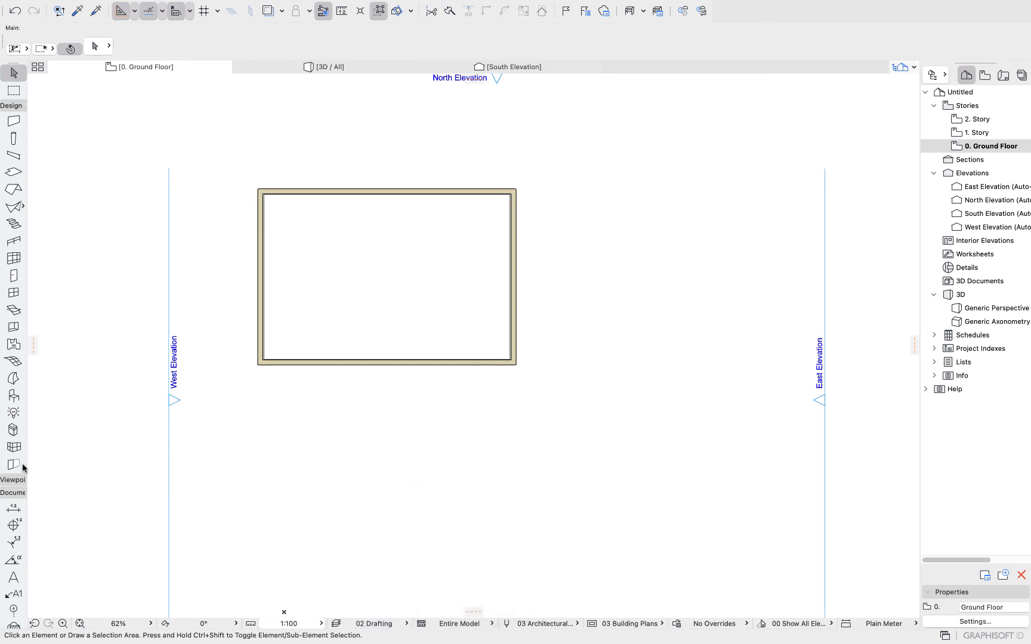
pyautogui.click(13, 508)
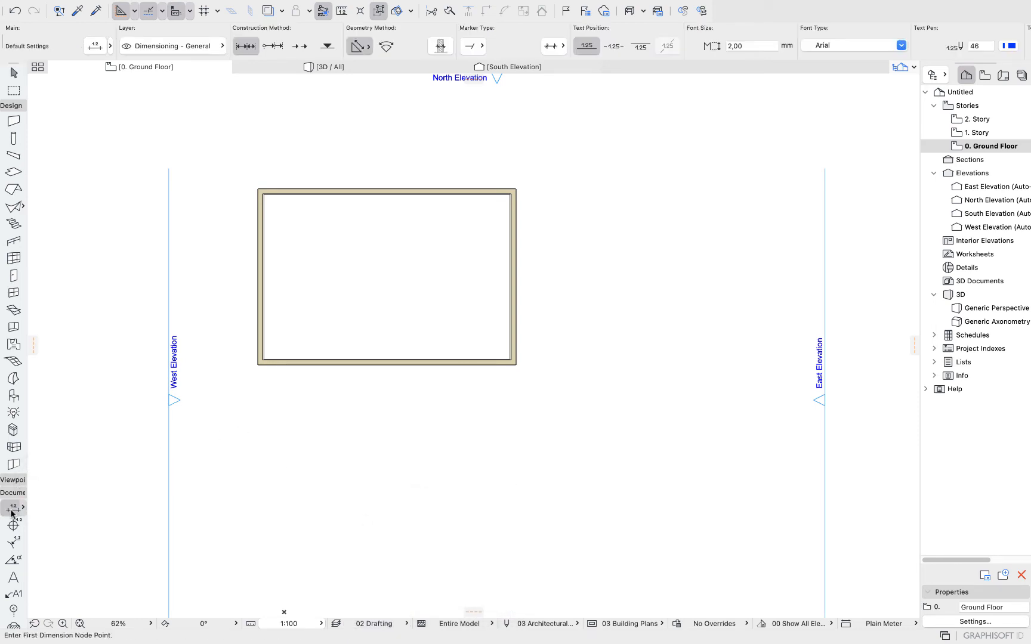
pyautogui.scroll(5, 279, 286)
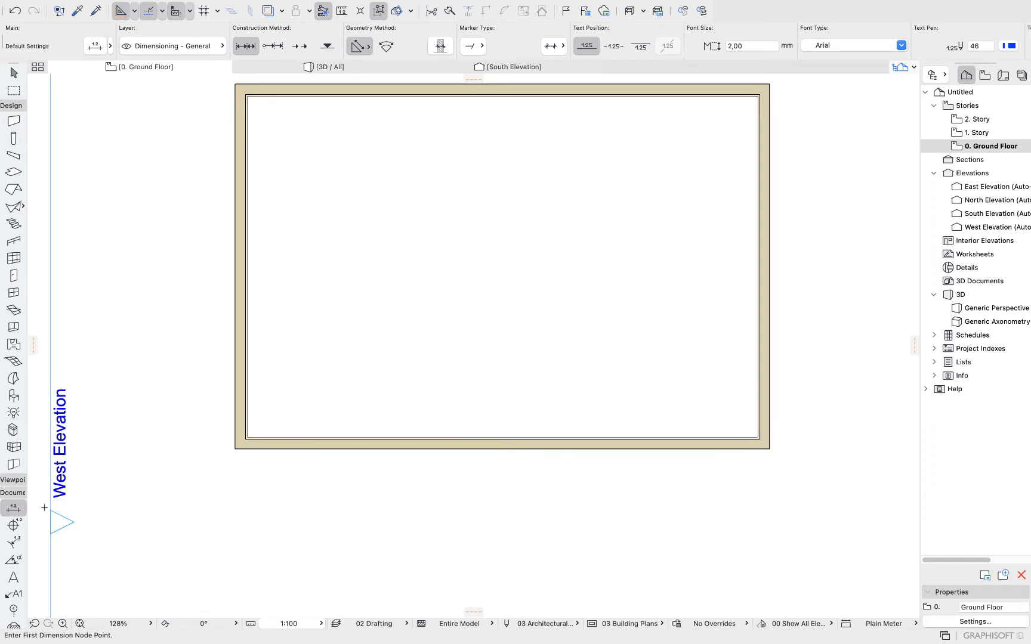
pyautogui.click(244, 312)
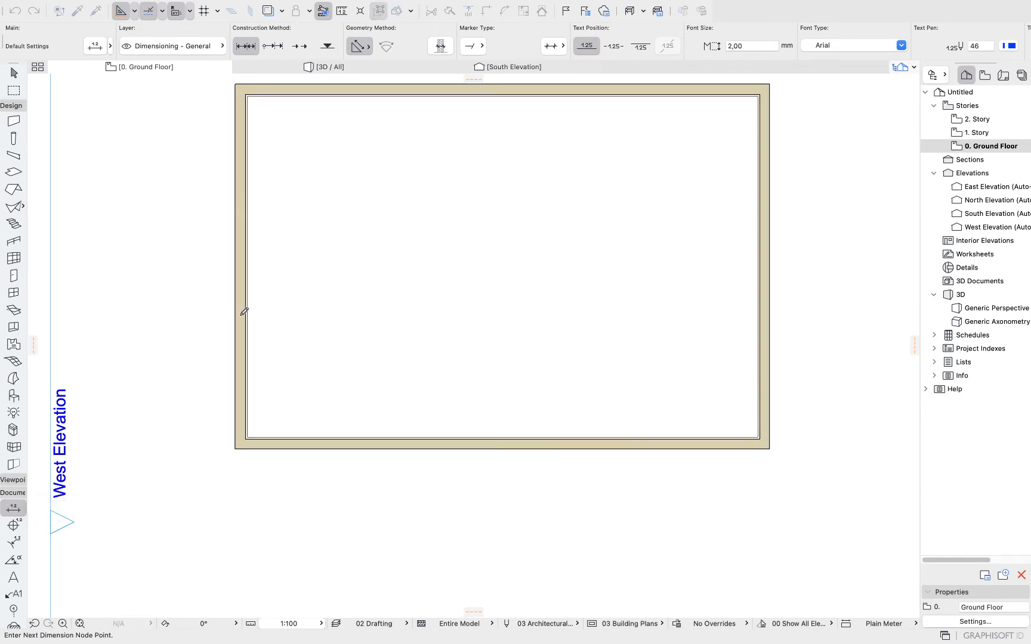
pyautogui.click(757, 330)
pyautogui.doubleClick(511, 295)
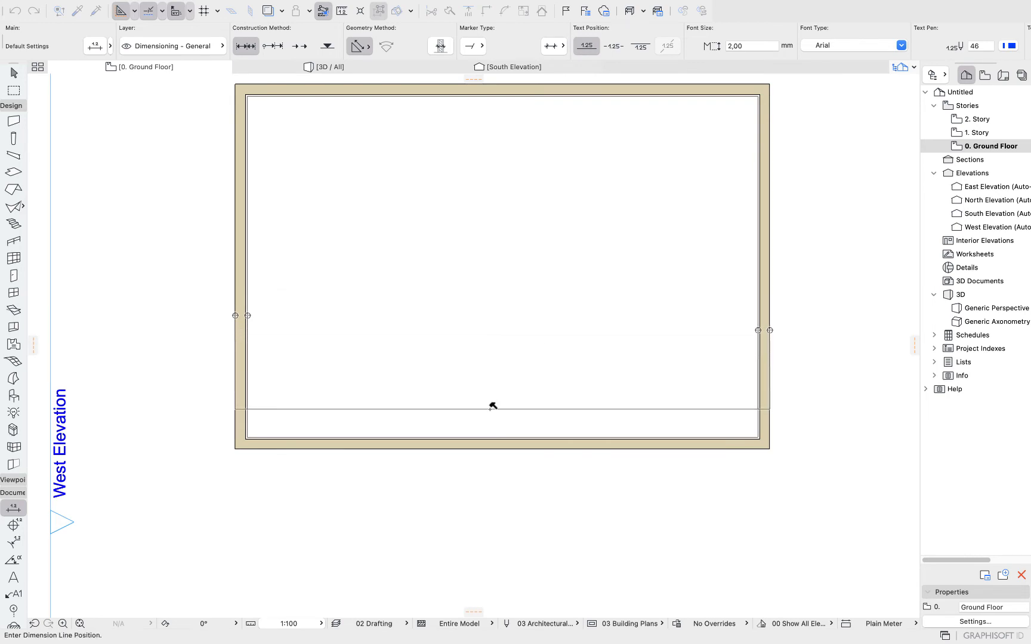
pyautogui.click(491, 409)
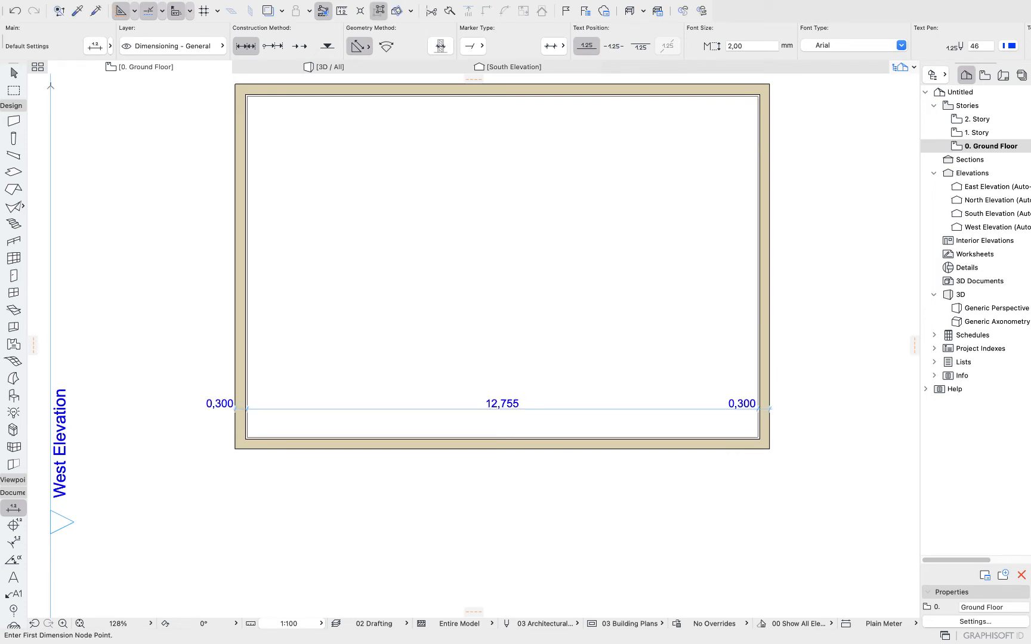
# Save the current layer settings as a new layer combination named plan 100 with dimensions.
pyautogui.click(14, 72)
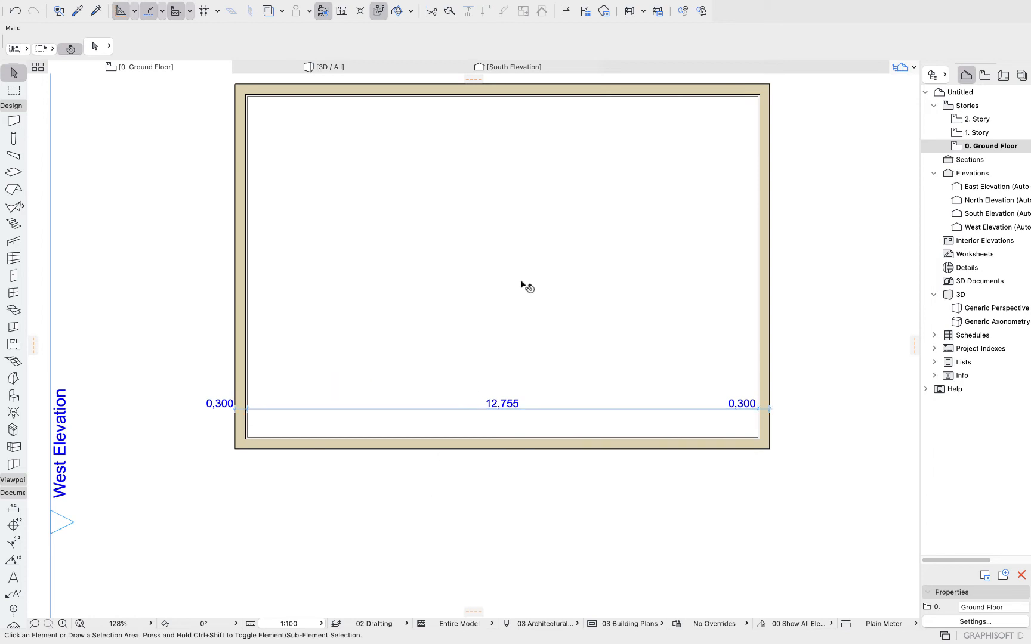
pyautogui.moveTo(522, 282); pyautogui.dragTo(486, 339, button='middle')
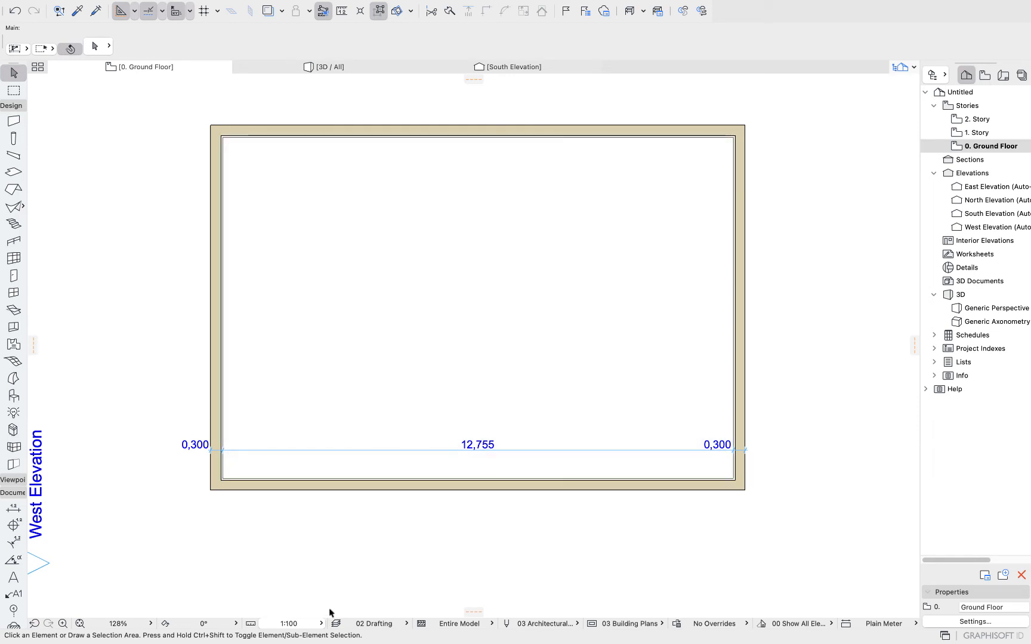
pyautogui.click(335, 623)
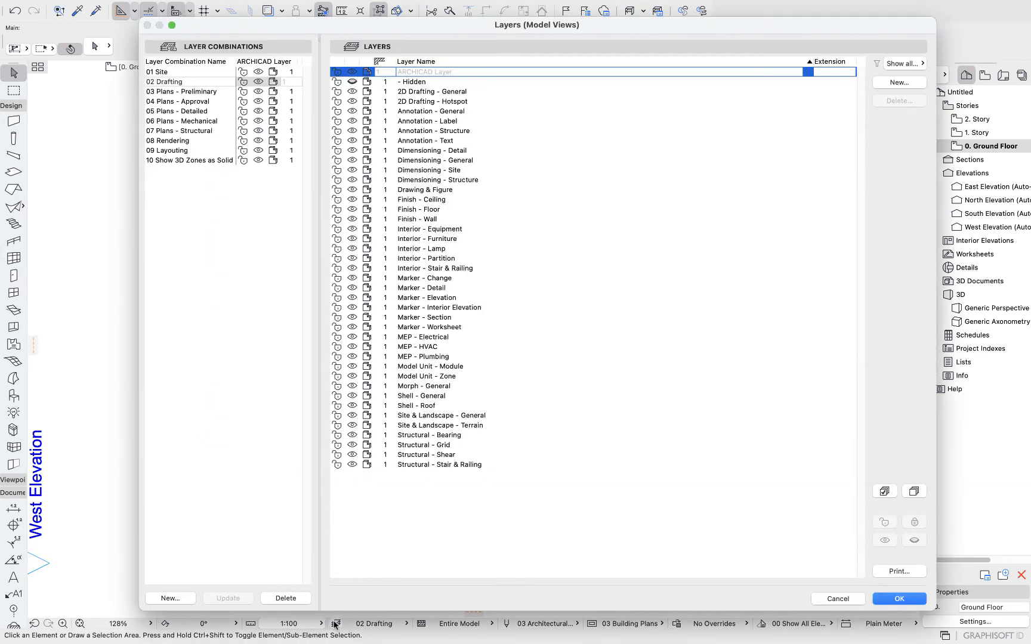
pyautogui.click(174, 599)
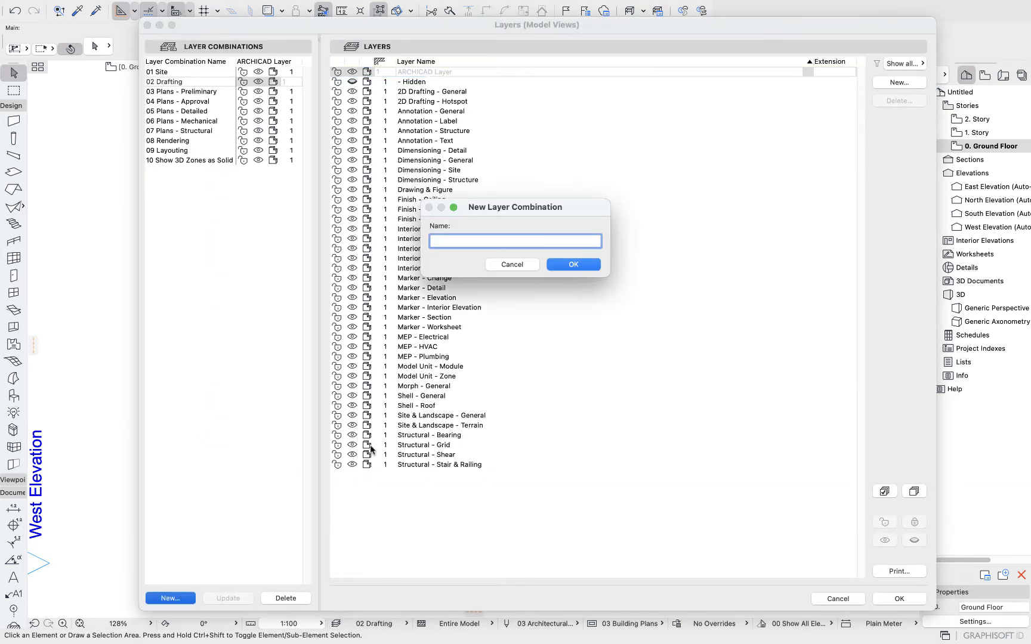
pyautogui.write('plan 100 with dimensions')
pyautogui.press('Return')
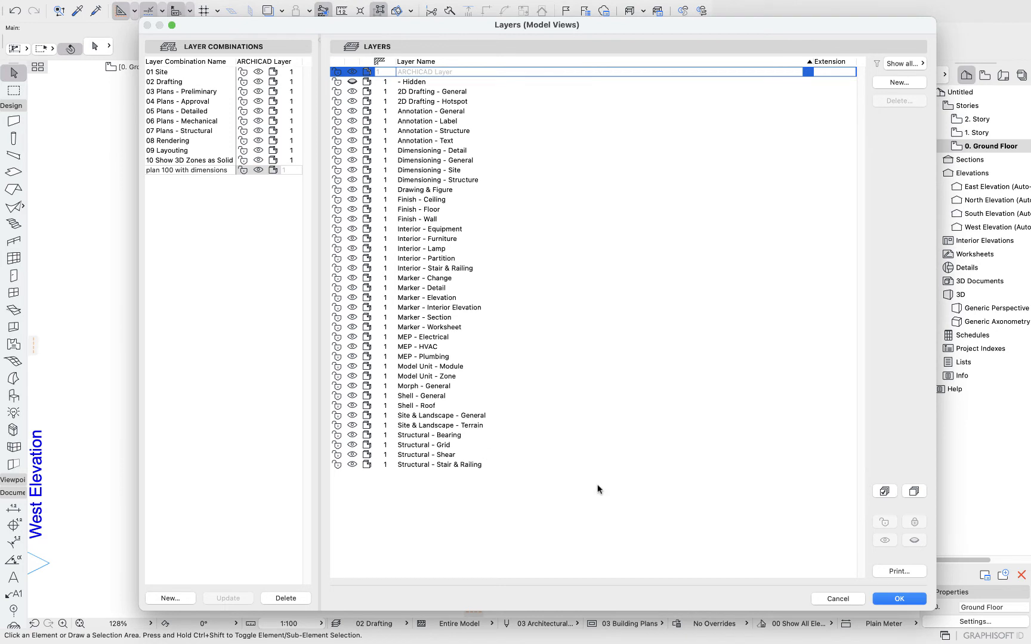
pyautogui.click(897, 600)
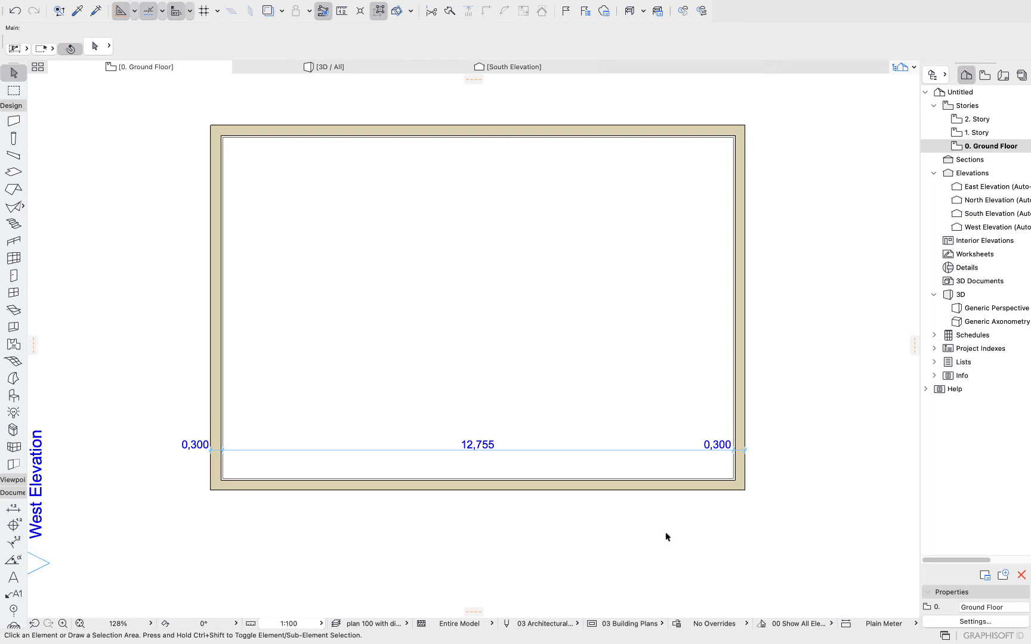
# Select the dimension chain and try hiding its layer from the context menu.
pyautogui.click(590, 452)
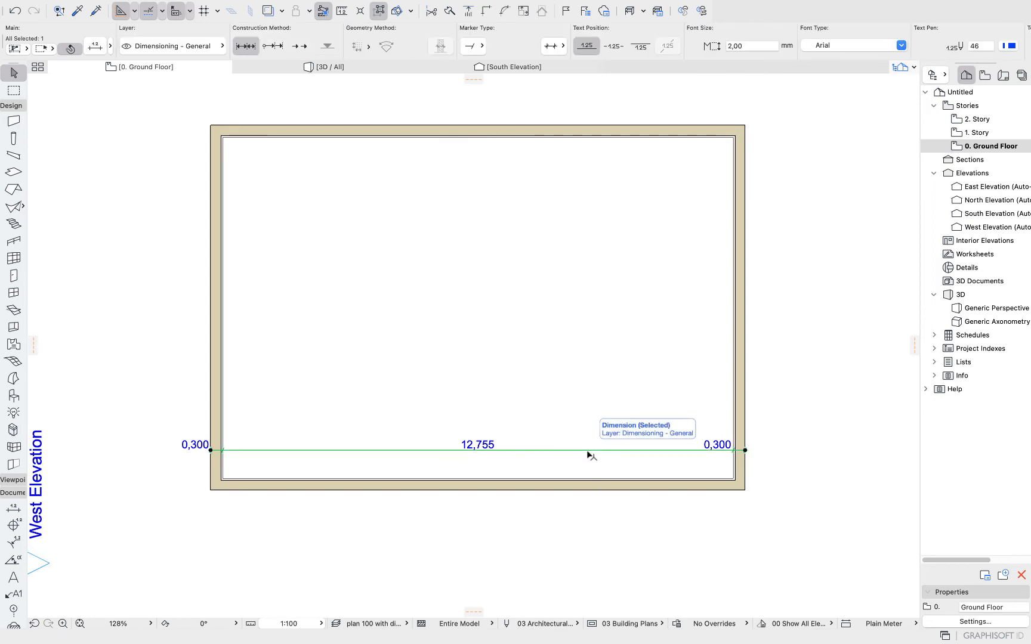
pyautogui.rightClick(587, 452)
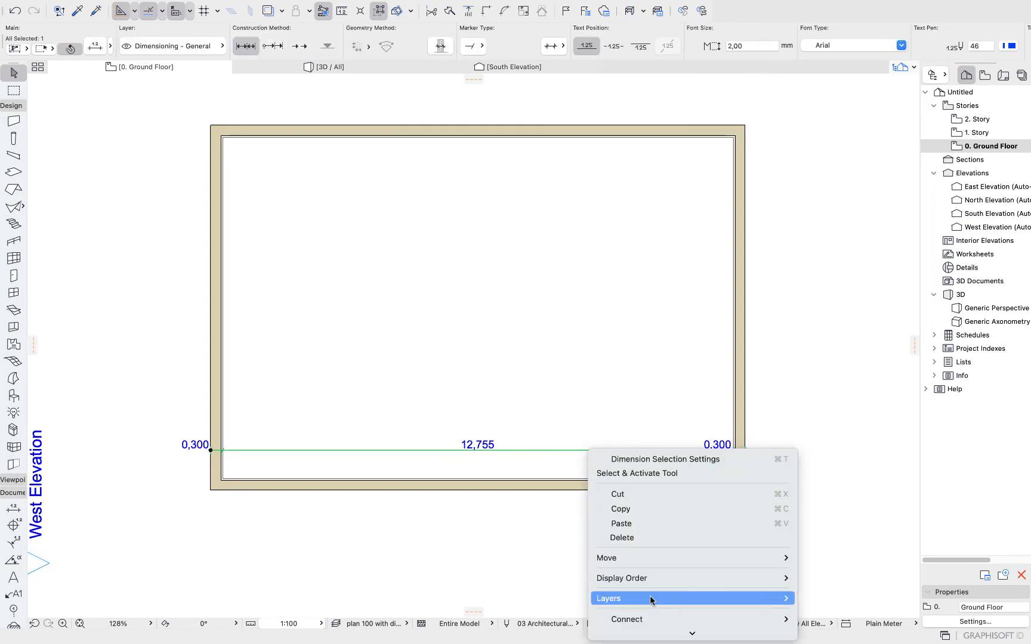
pyautogui.moveTo(650, 600)
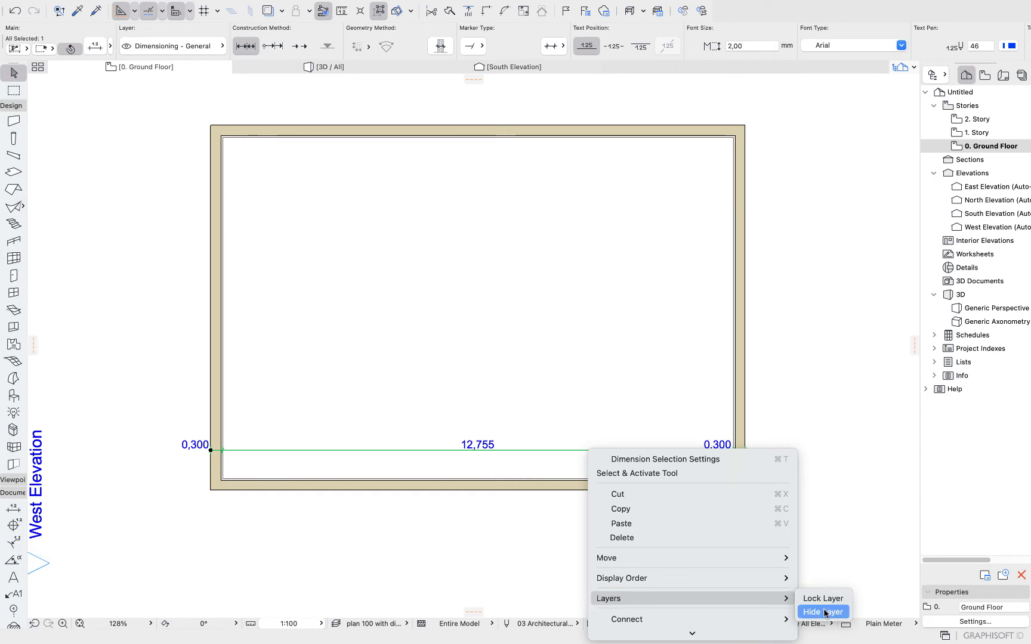
pyautogui.click(832, 437)
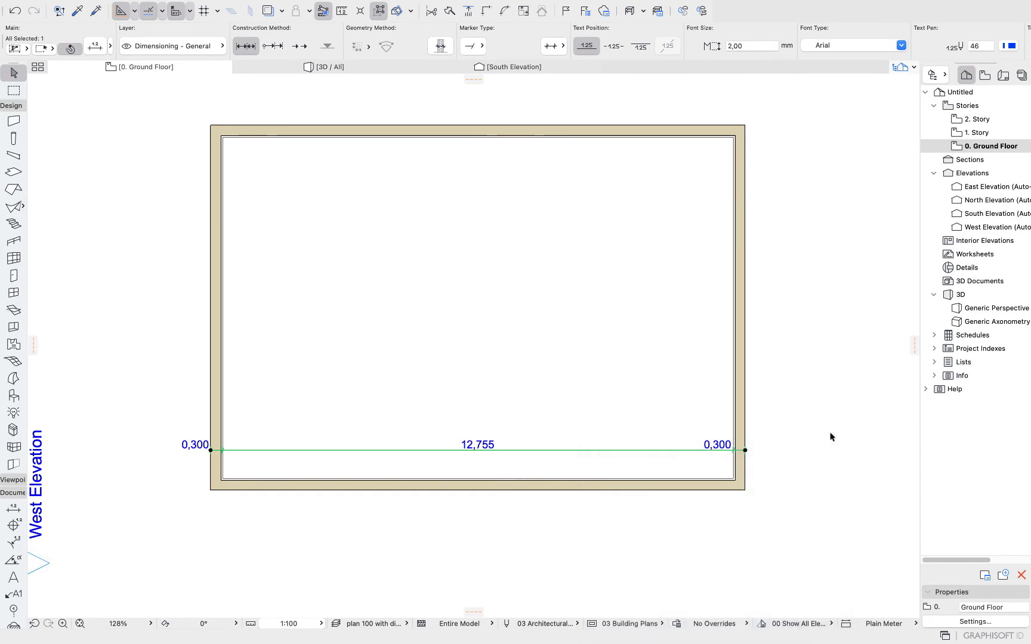
# Open the Quick Layers palette, move it near the plan, and hide the selected dimension's layer.
pyautogui.moveTo(344, 3)
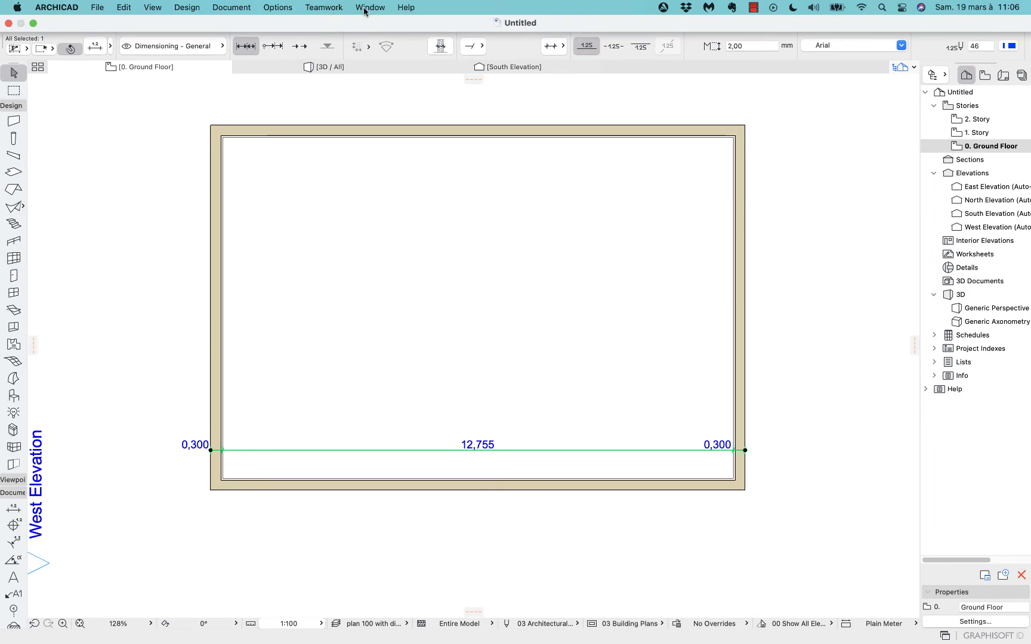
pyautogui.click(365, 8)
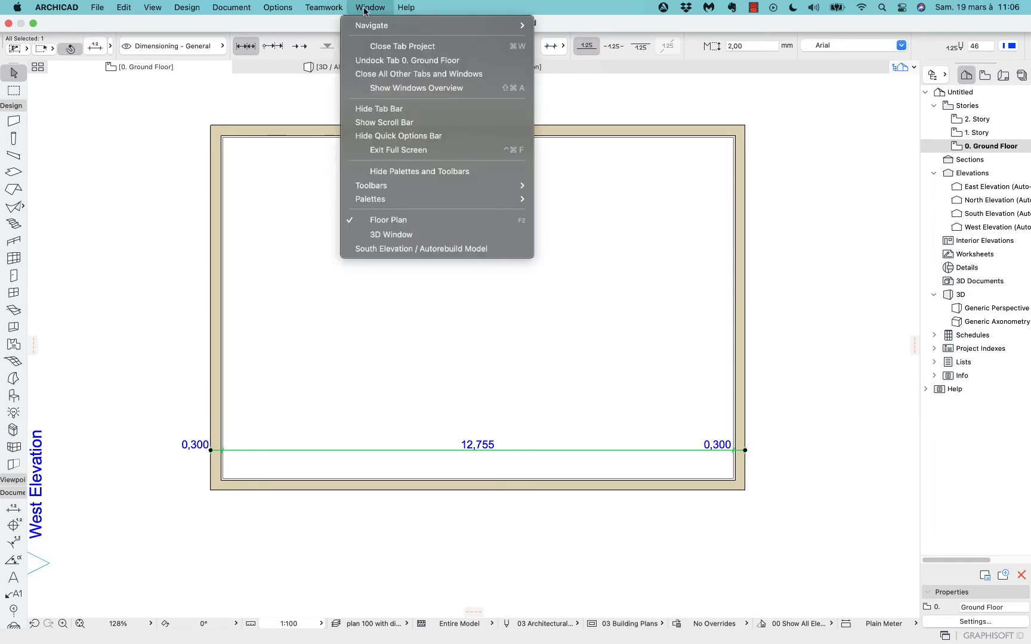
pyautogui.moveTo(385, 199)
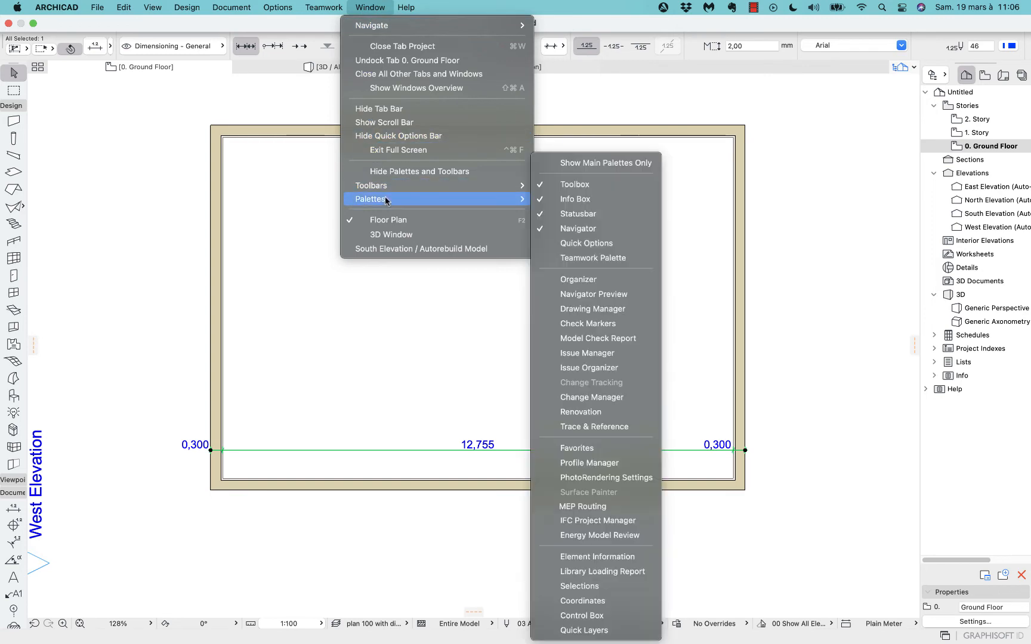
pyautogui.click(600, 635)
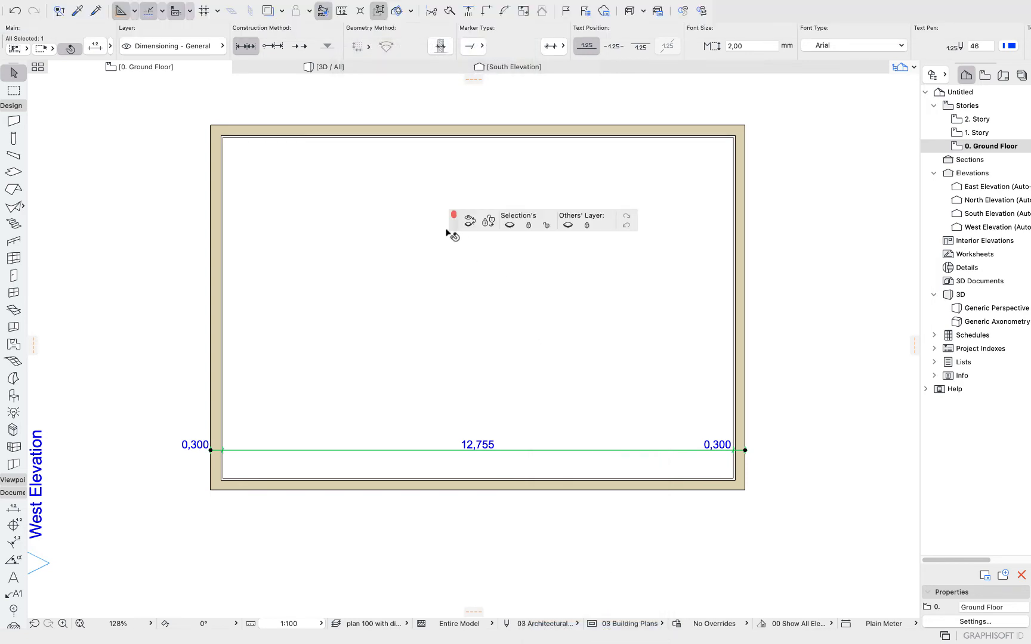
pyautogui.moveTo(453, 225); pyautogui.dragTo(680, 107)
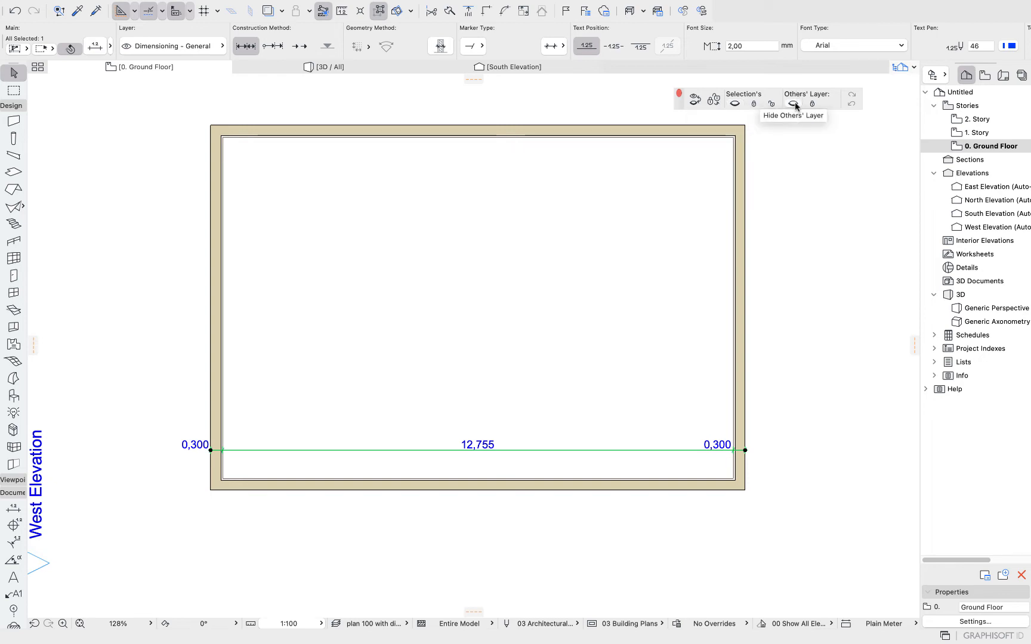
pyautogui.click(736, 104)
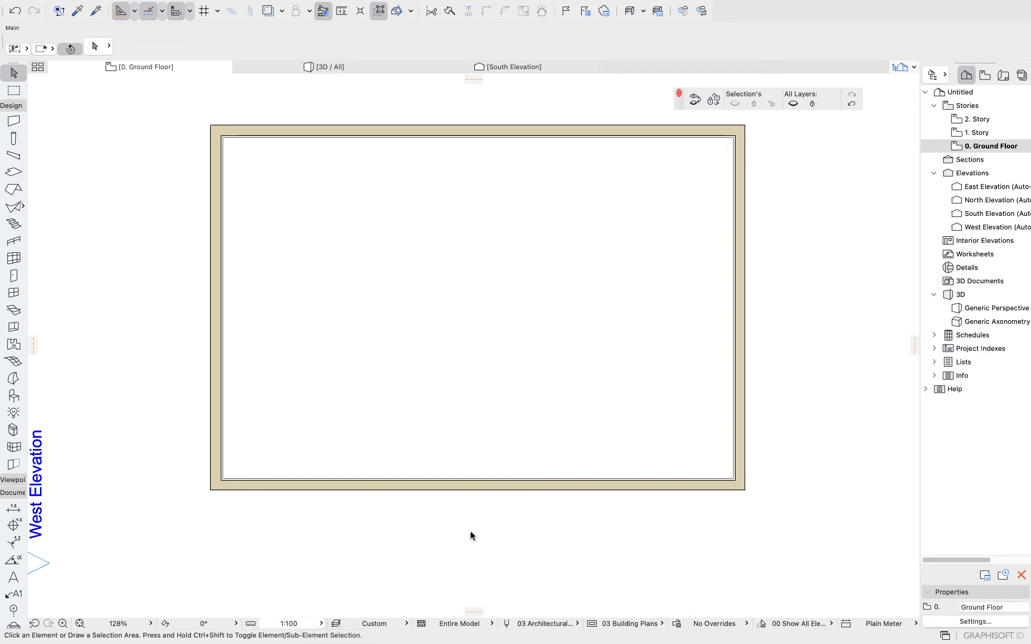
# Save the current layer settings as a new layer combination named plan 100 without dimensions.
pyautogui.press('super+l')
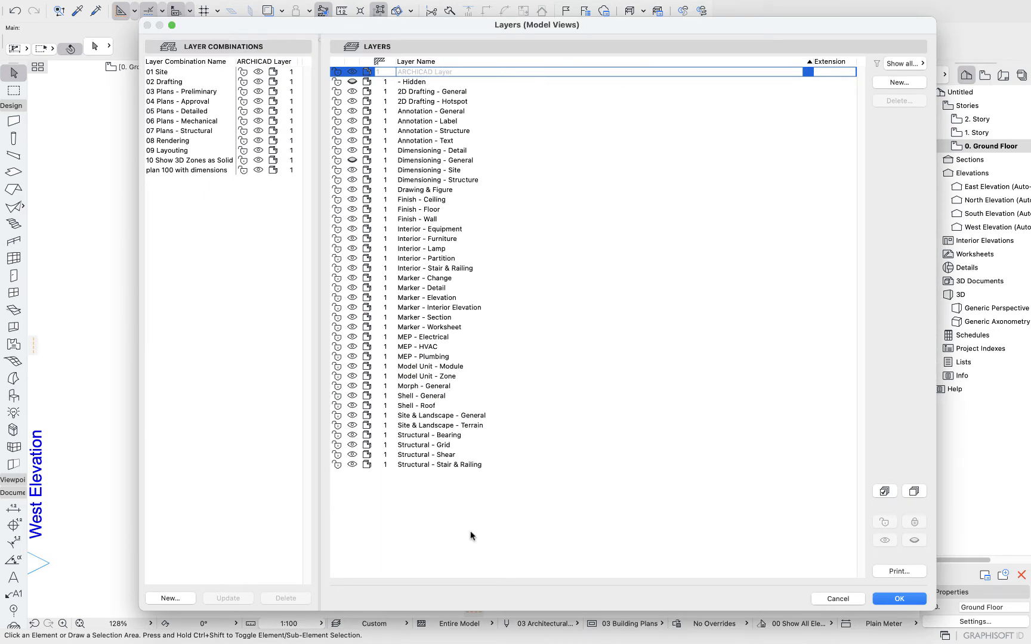
pyautogui.click(170, 598)
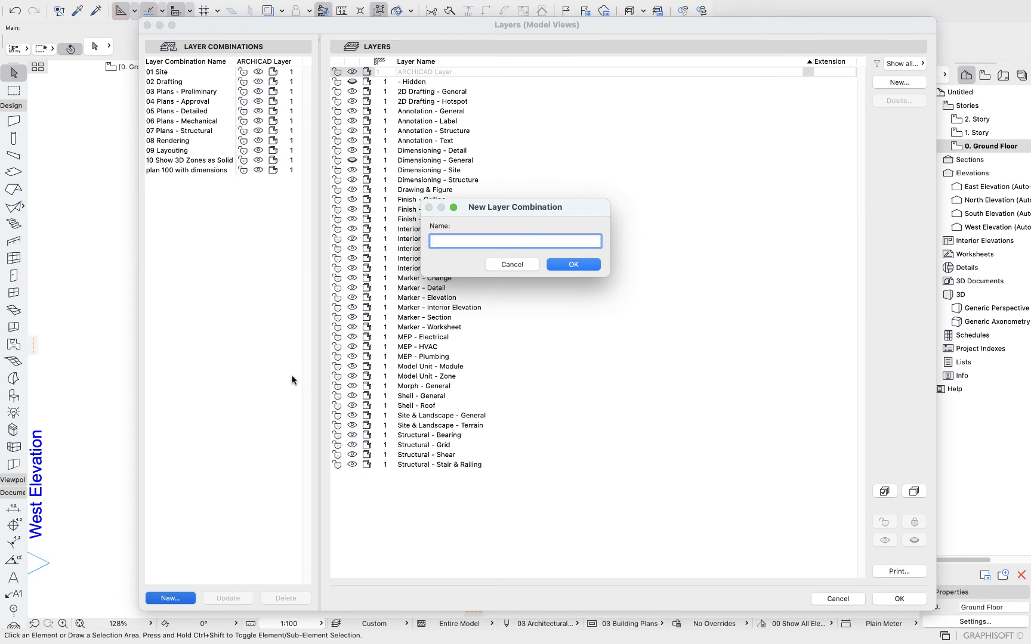
pyautogui.write('plan 100 without dimensions')
pyautogui.click(574, 264)
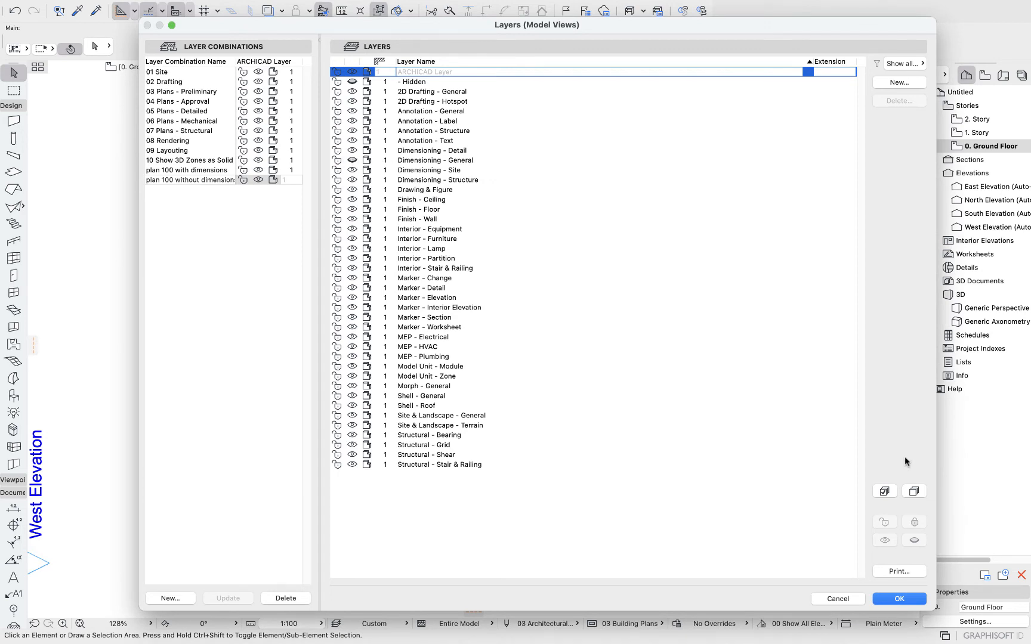
pyautogui.click(902, 600)
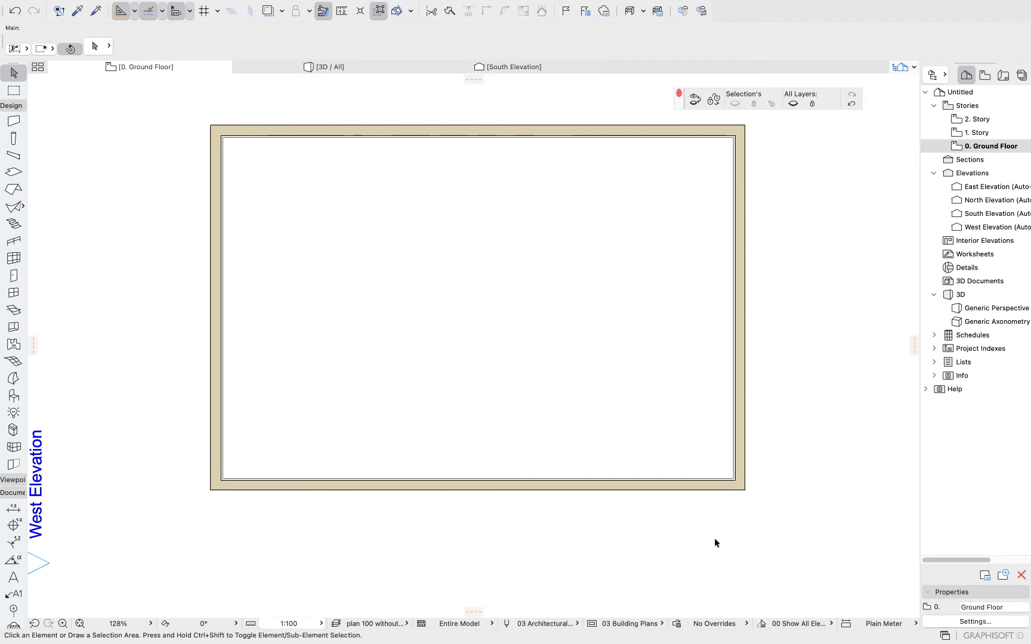
# Switch the layer combination to plan 100 with dimensions.
pyautogui.click(380, 624)
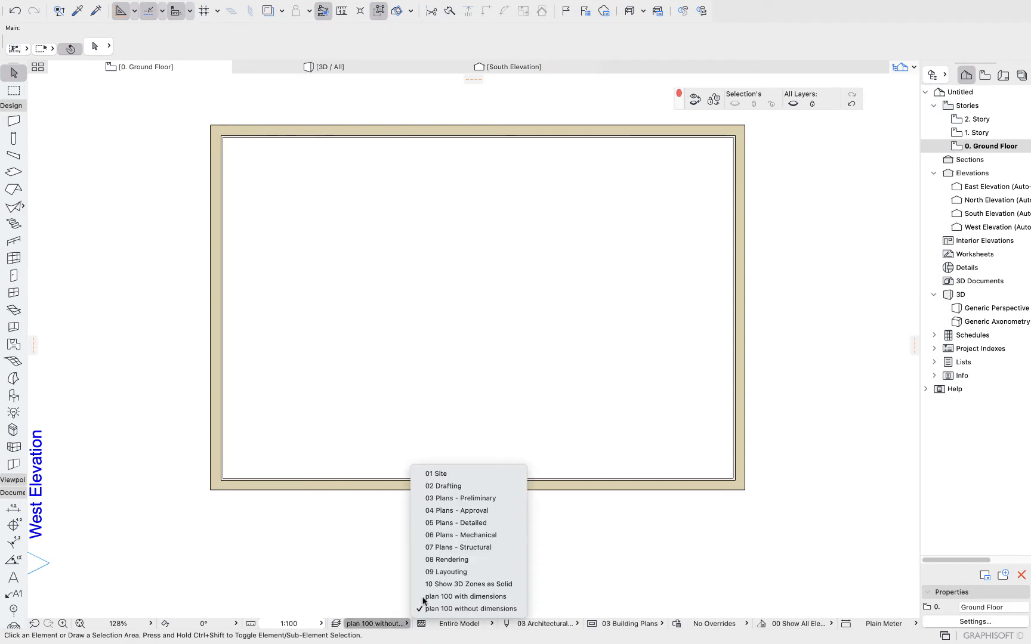
pyautogui.click(486, 598)
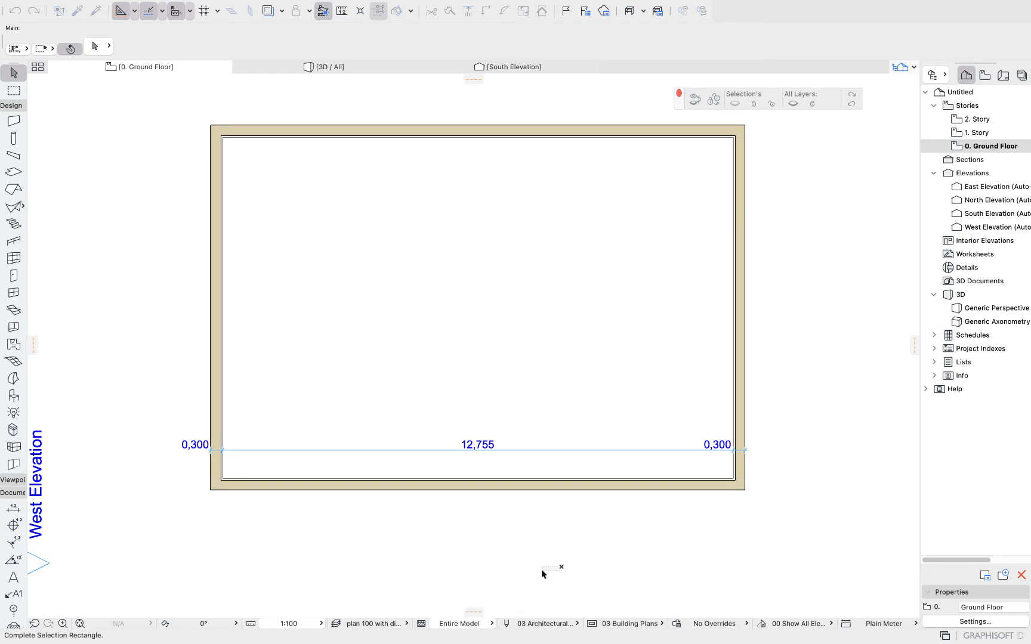
# Open the pen set settings to review the available model view pen sets, then cancel.
pyautogui.click(562, 625)
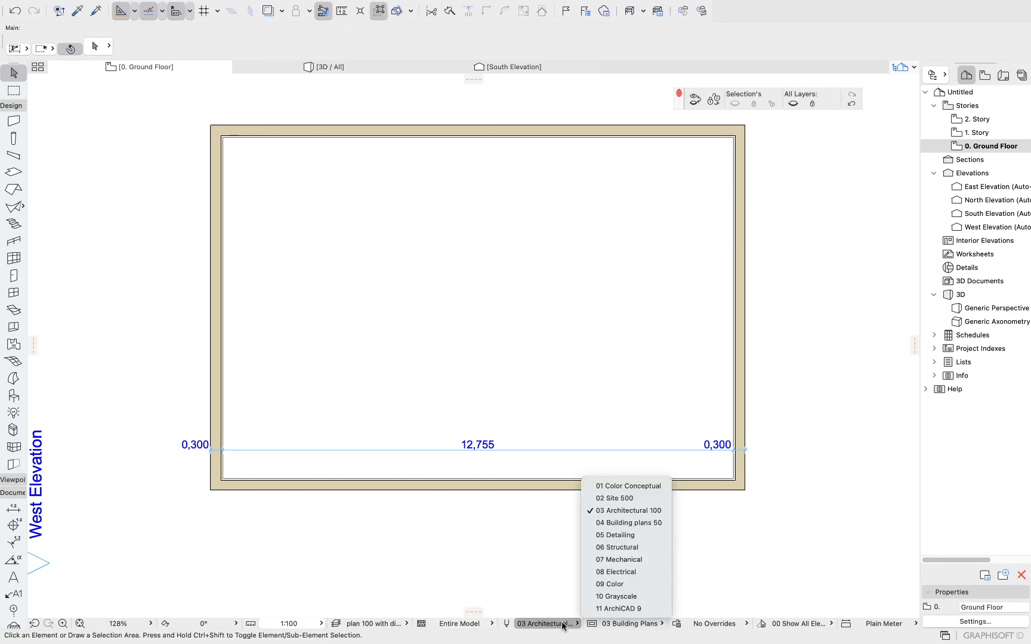
pyautogui.click(536, 624)
pyautogui.click(535, 624)
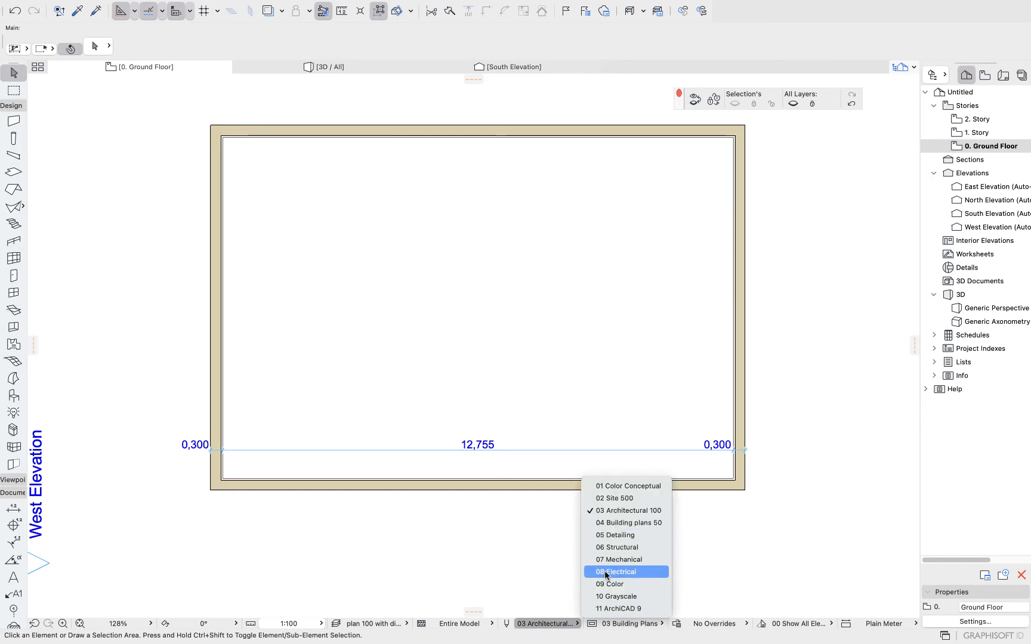
pyautogui.click(506, 623)
pyautogui.click(506, 624)
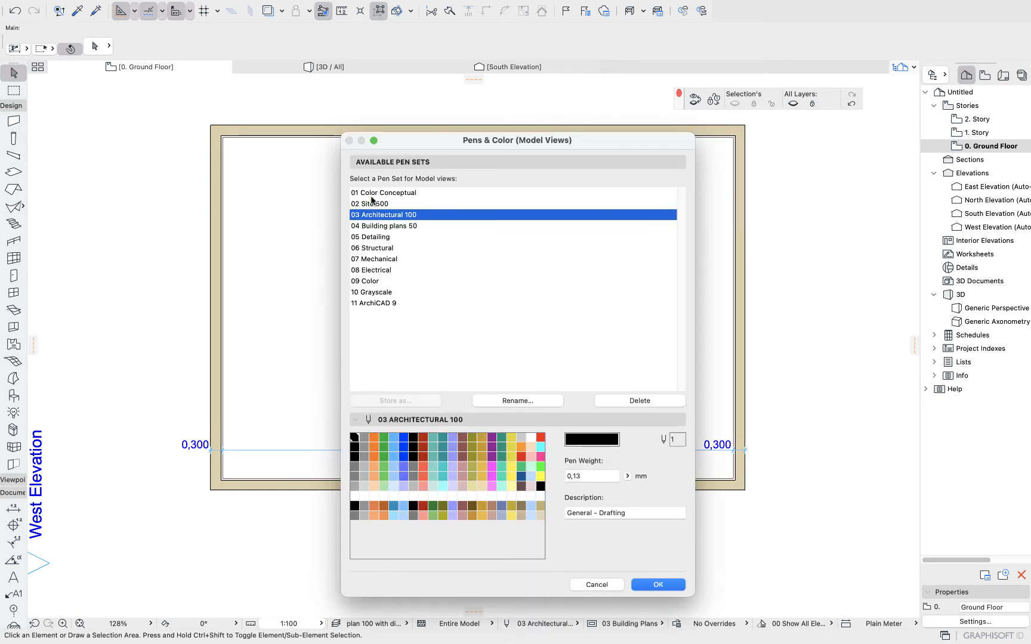
pyautogui.click(597, 584)
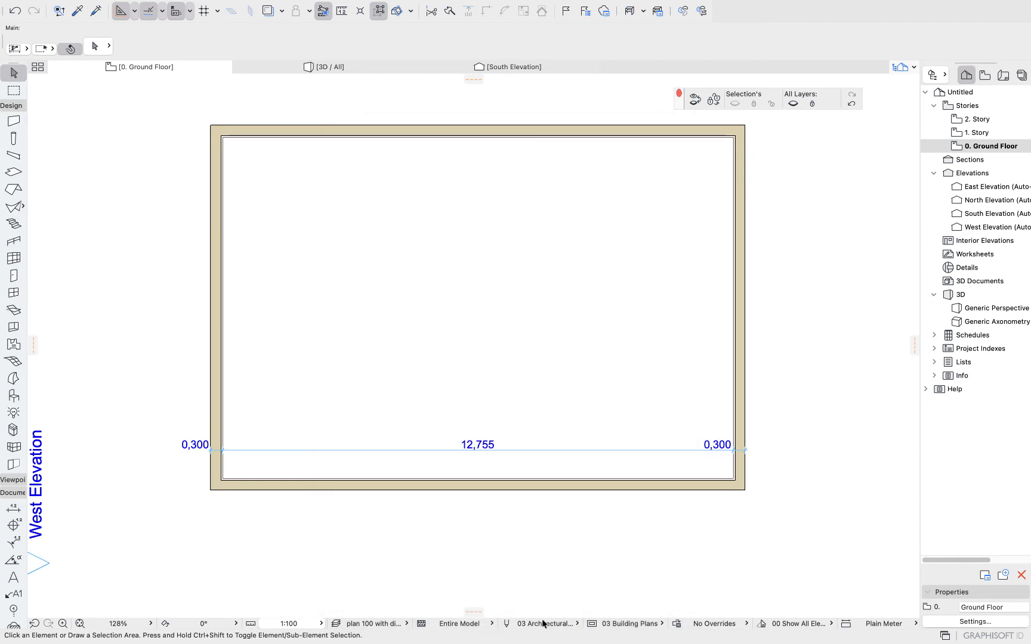
# Switch the pen set to 10 Grayscale and back to 03 Architectural 100.
pyautogui.click(545, 623)
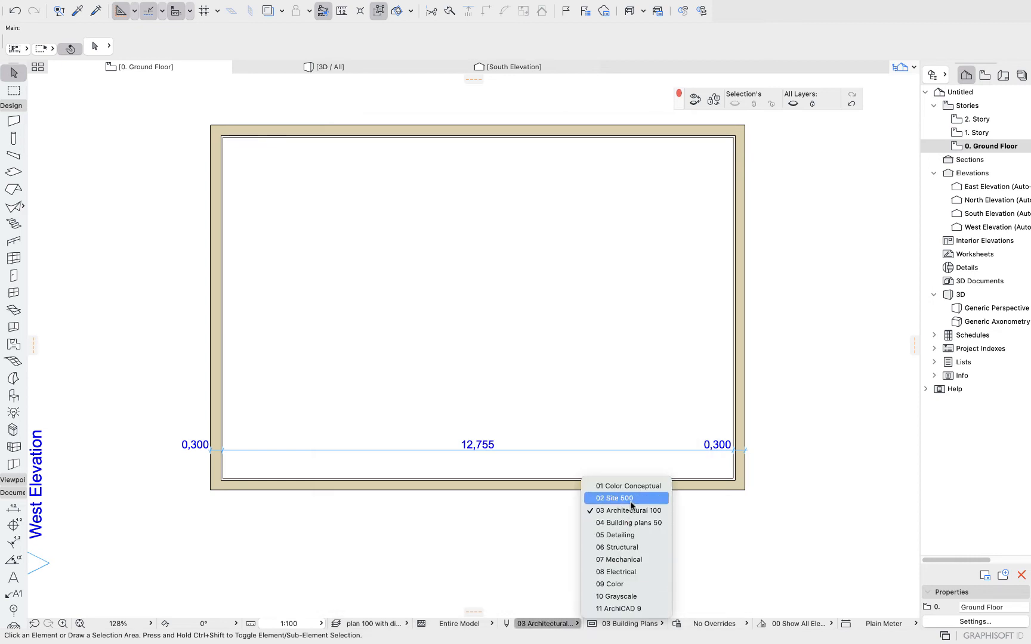
pyautogui.click(620, 596)
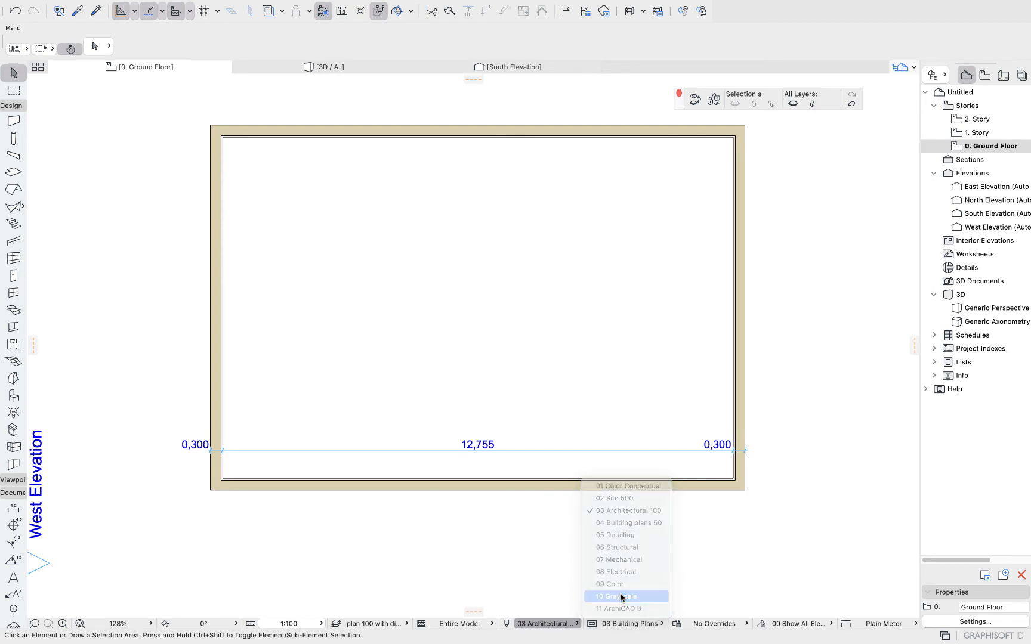
pyautogui.click(561, 622)
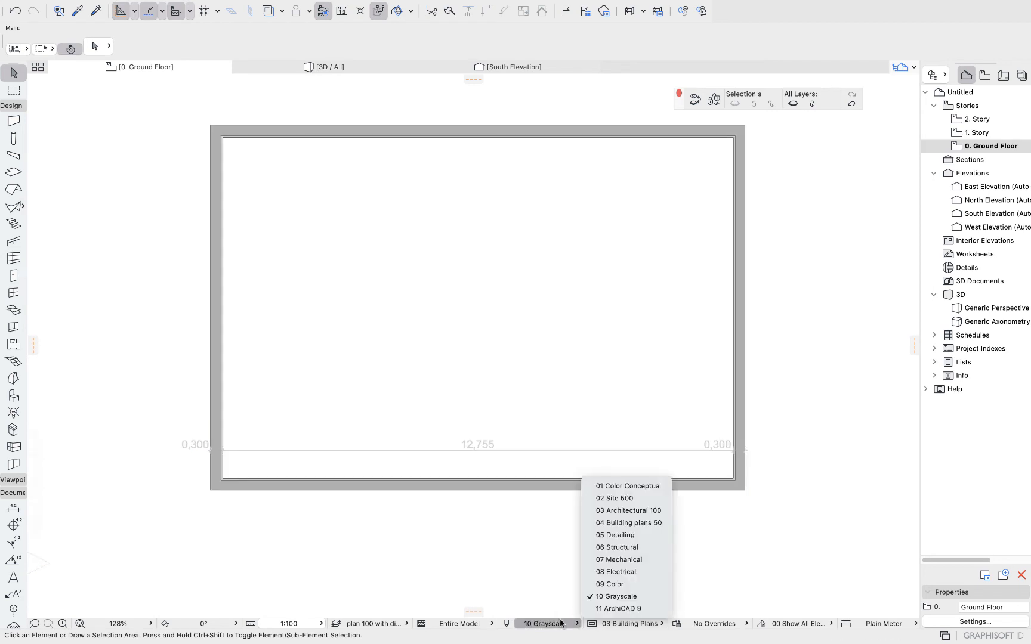
pyautogui.click(627, 511)
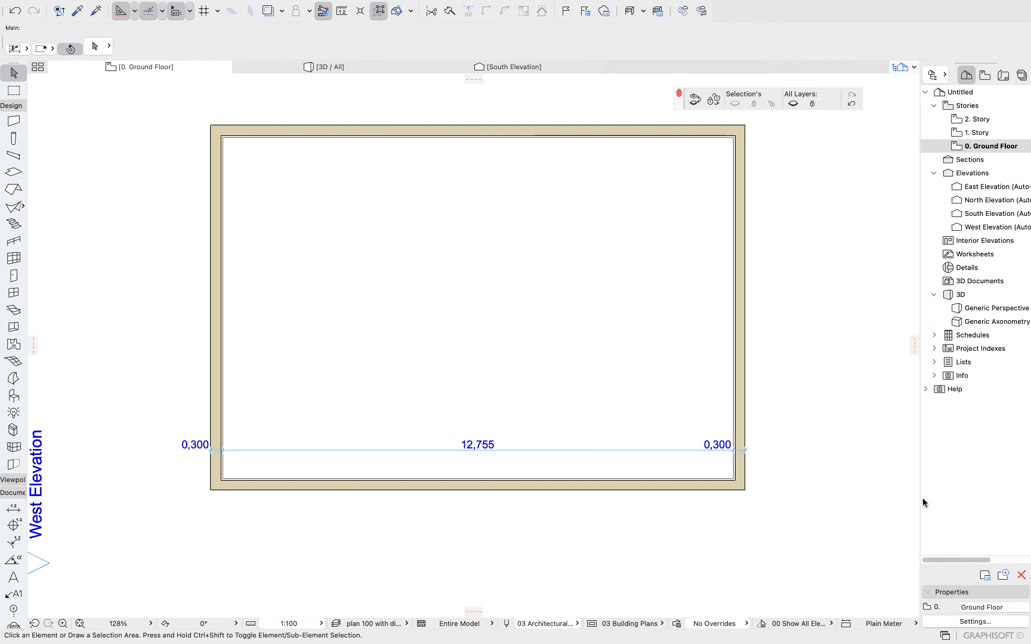
# Widen the Navigator panel and open its palette options menu without choosing anything.
pyautogui.moveTo(919, 500); pyautogui.dragTo(846, 509)
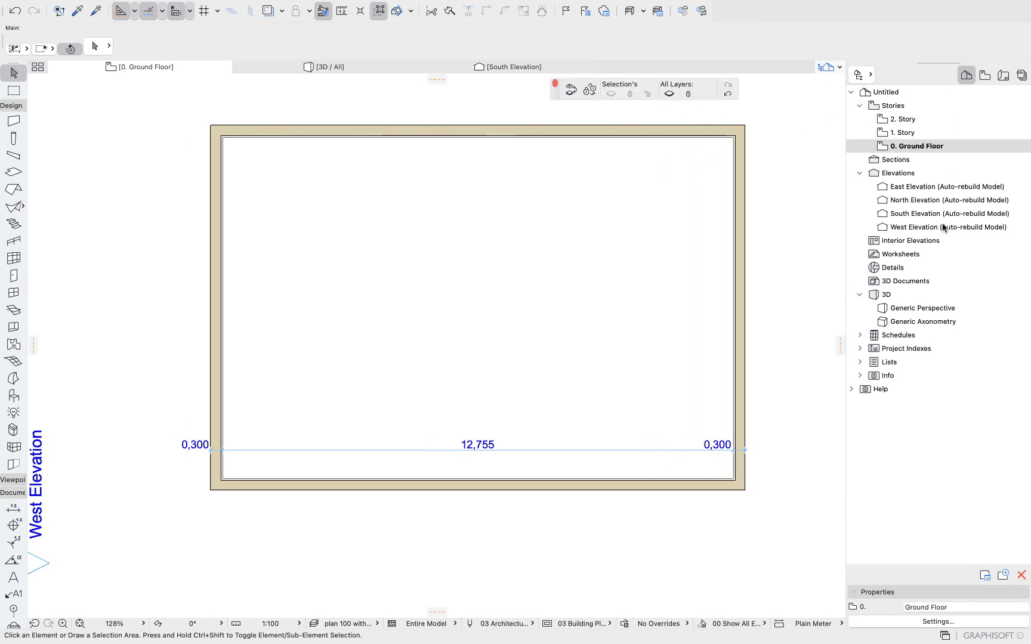
pyautogui.click(839, 66)
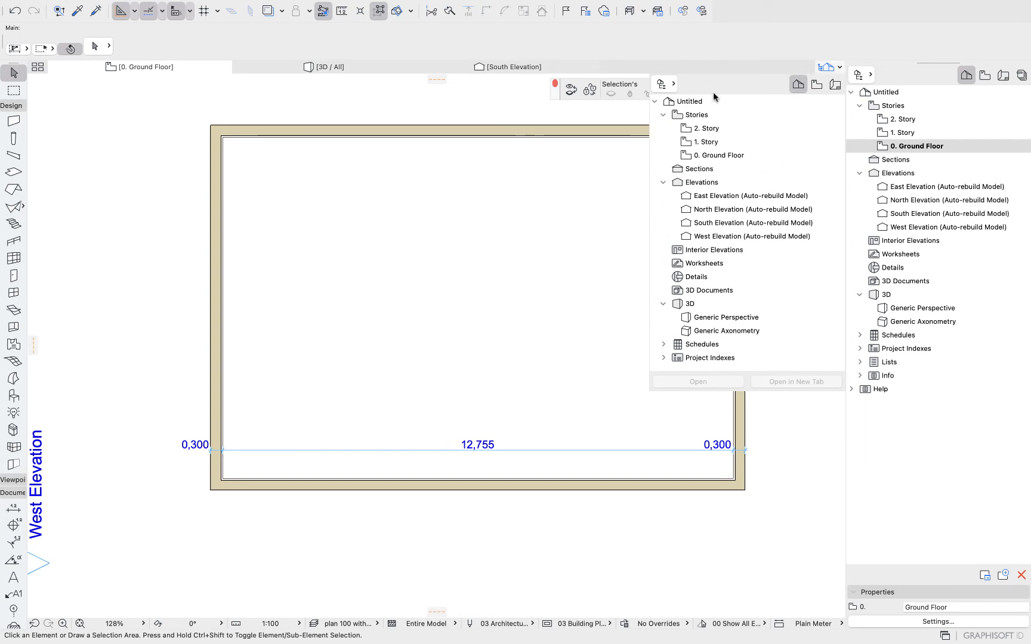
pyautogui.click(674, 87)
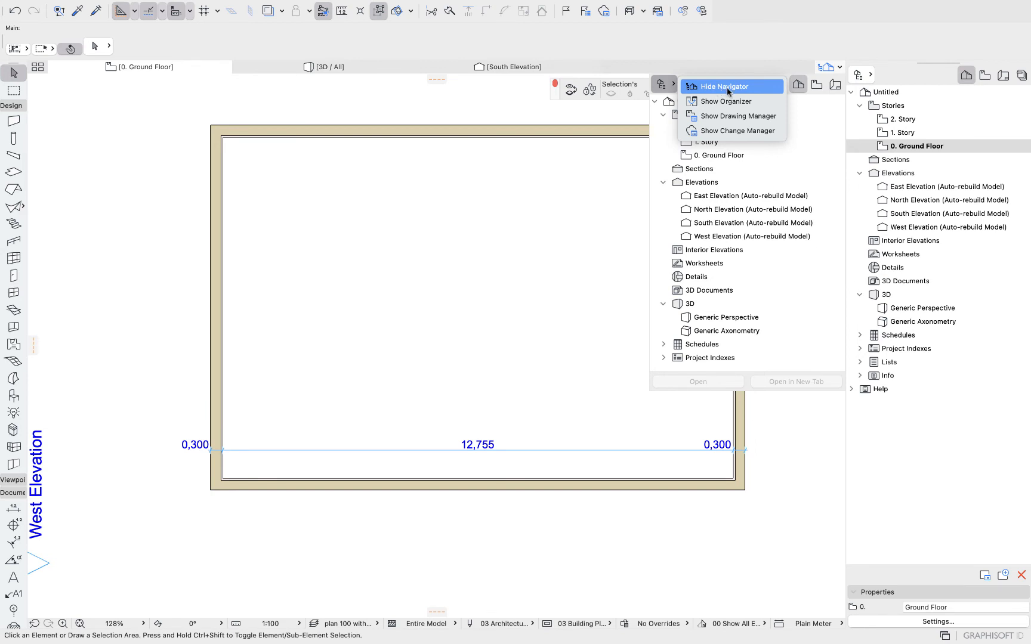
pyautogui.click(909, 44)
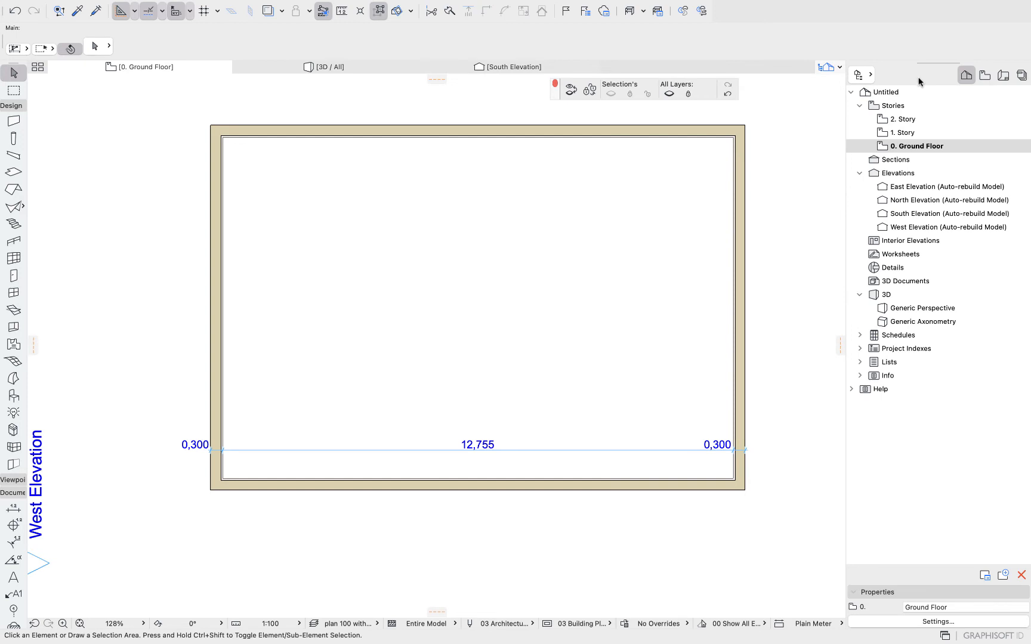
# Open the 1. Story floor plan, then return to the 0. Ground Floor plan.
pyautogui.click(904, 133)
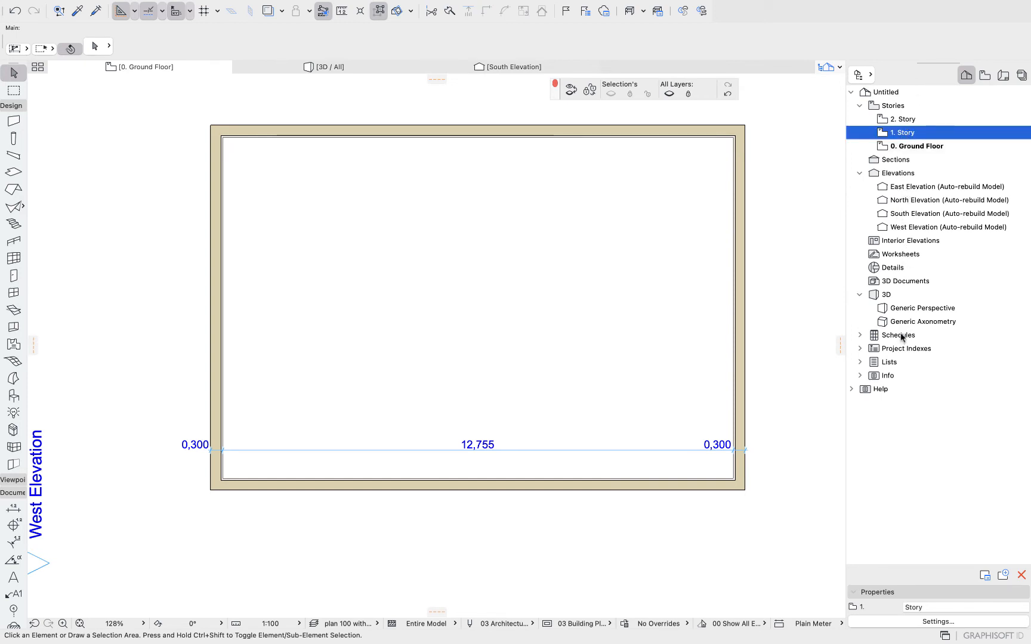
pyautogui.doubleClick(906, 134)
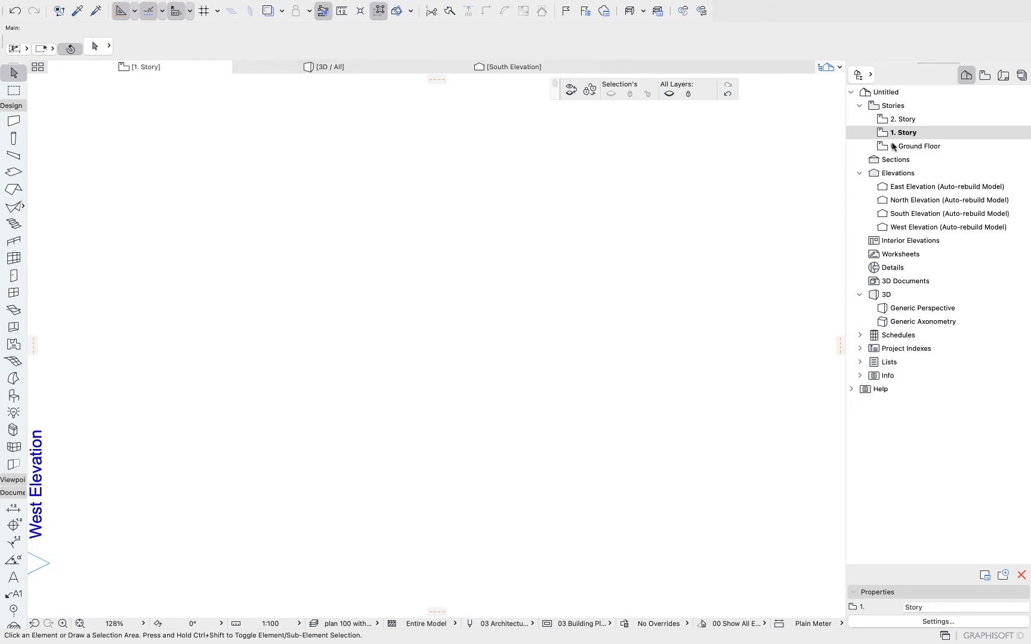
pyautogui.doubleClick(909, 147)
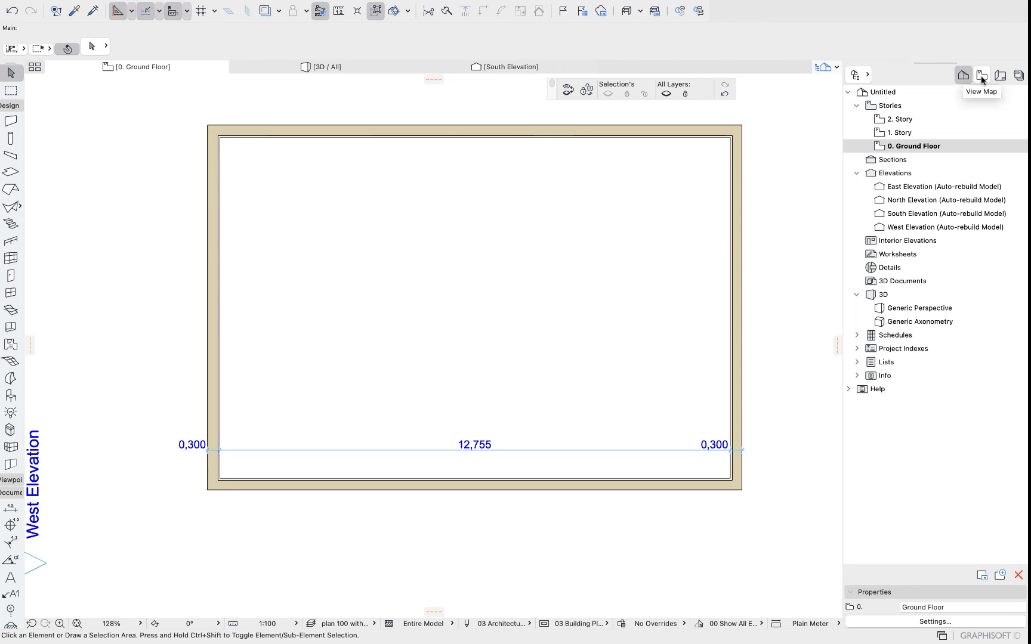
# Switch the Navigator to the View Map and review the scale and layer combination options.
pyautogui.click(981, 76)
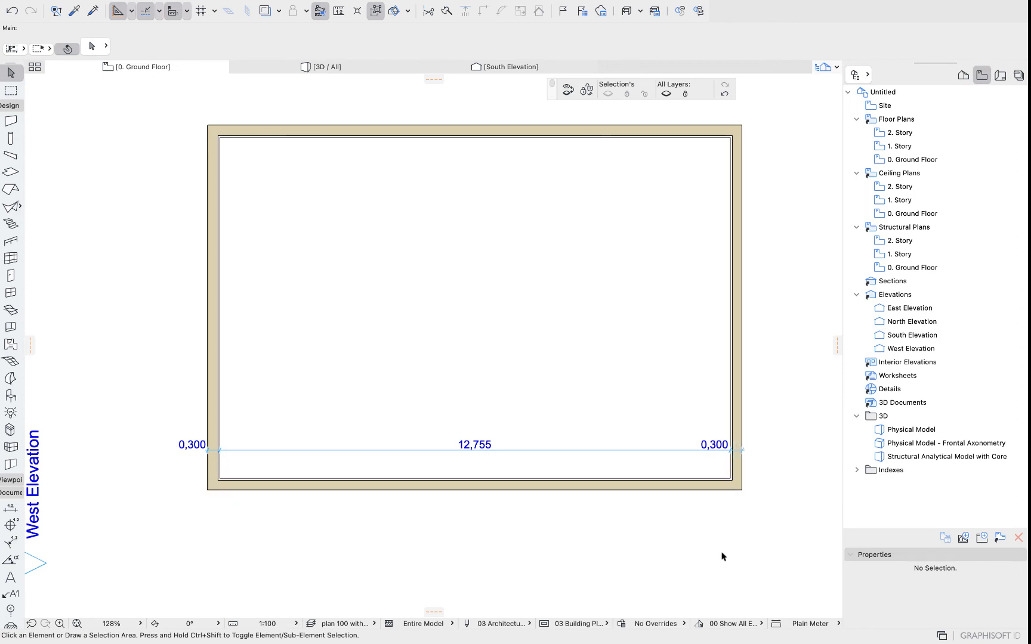
pyautogui.click(268, 623)
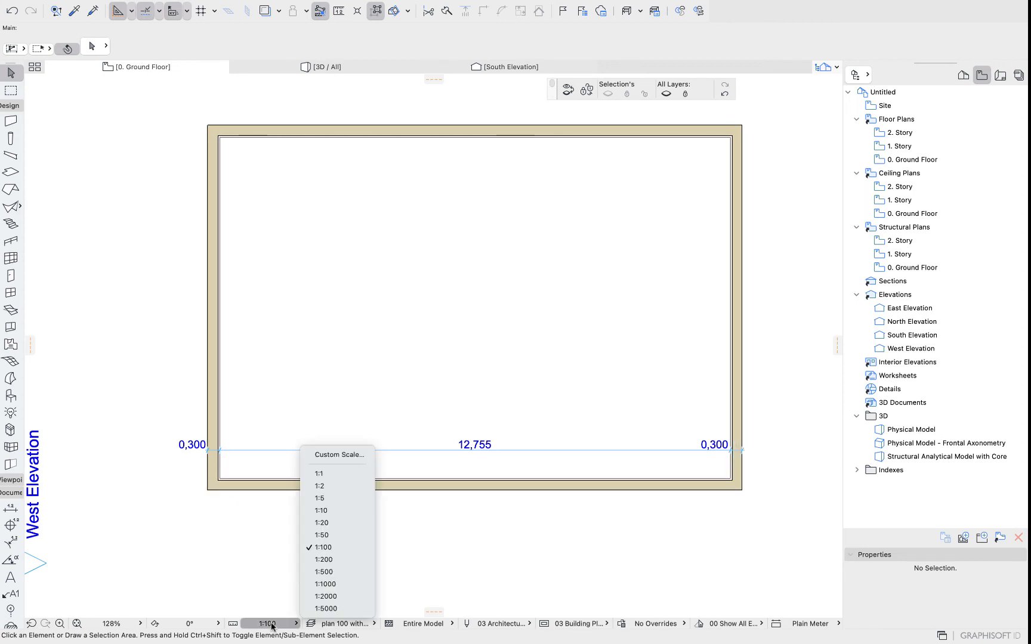
pyautogui.click(451, 574)
pyautogui.click(450, 574)
pyautogui.click(357, 594)
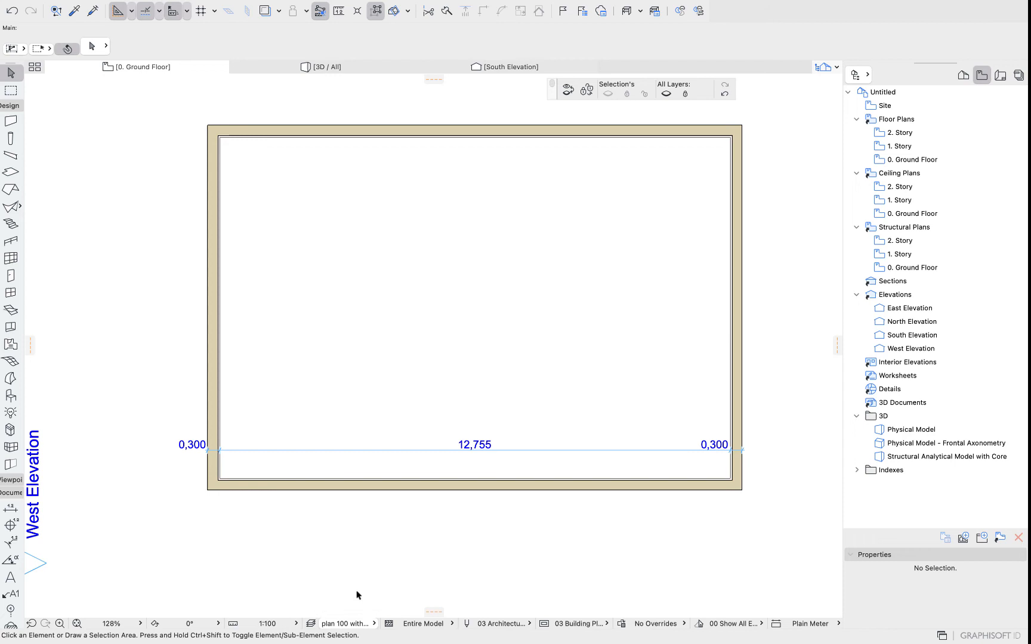
pyautogui.click(346, 623)
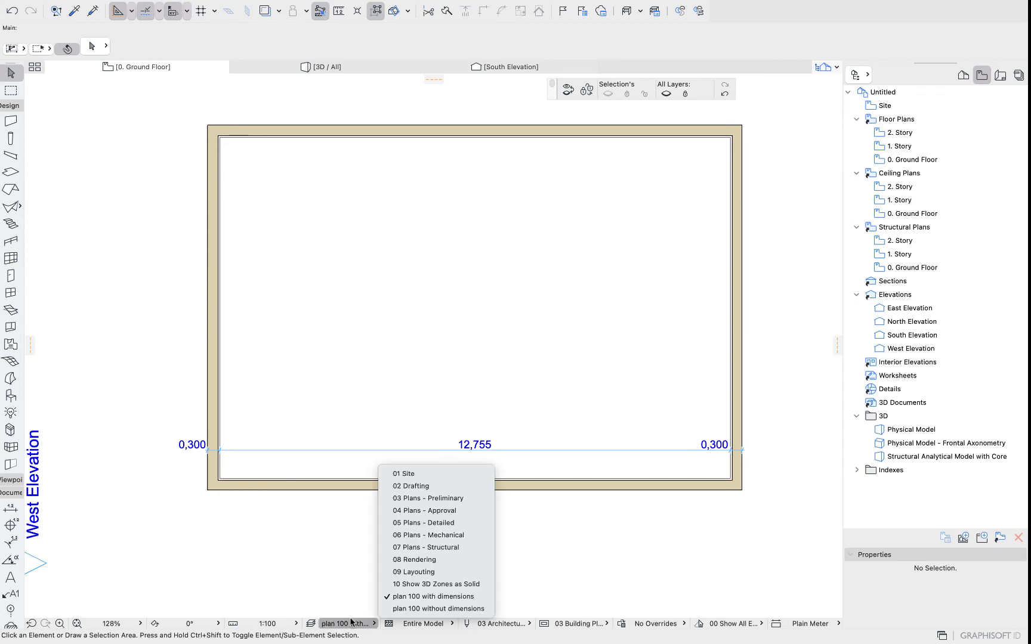
pyautogui.click(338, 575)
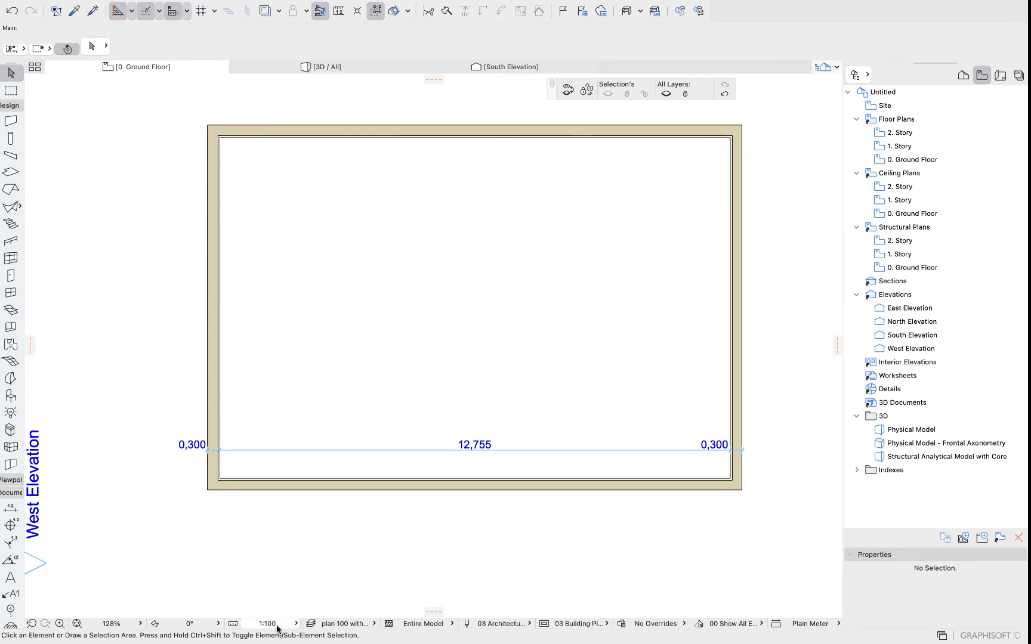
pyautogui.click(338, 623)
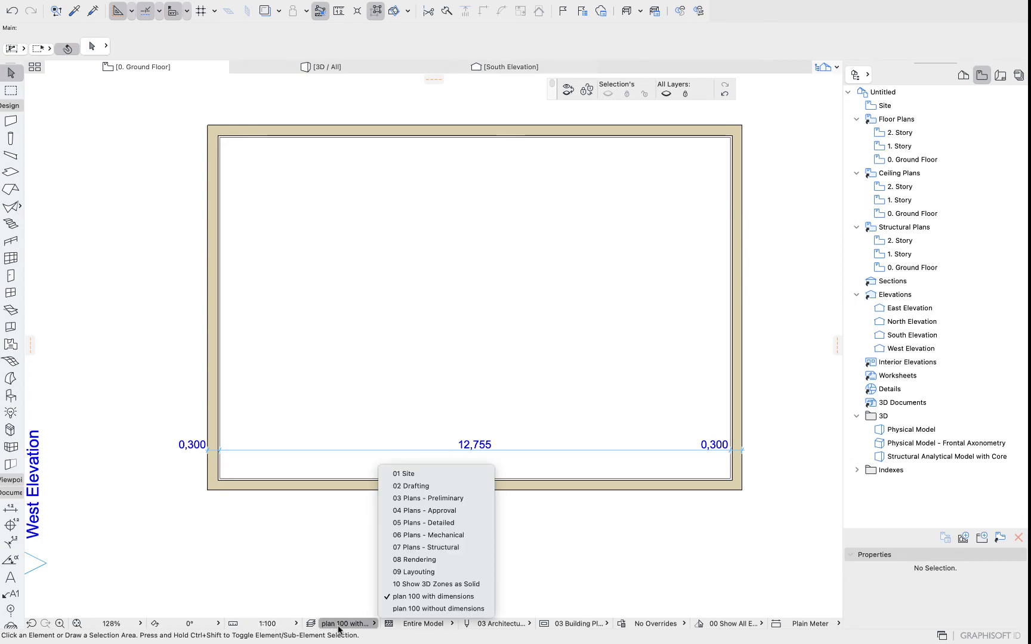
pyautogui.click(317, 540)
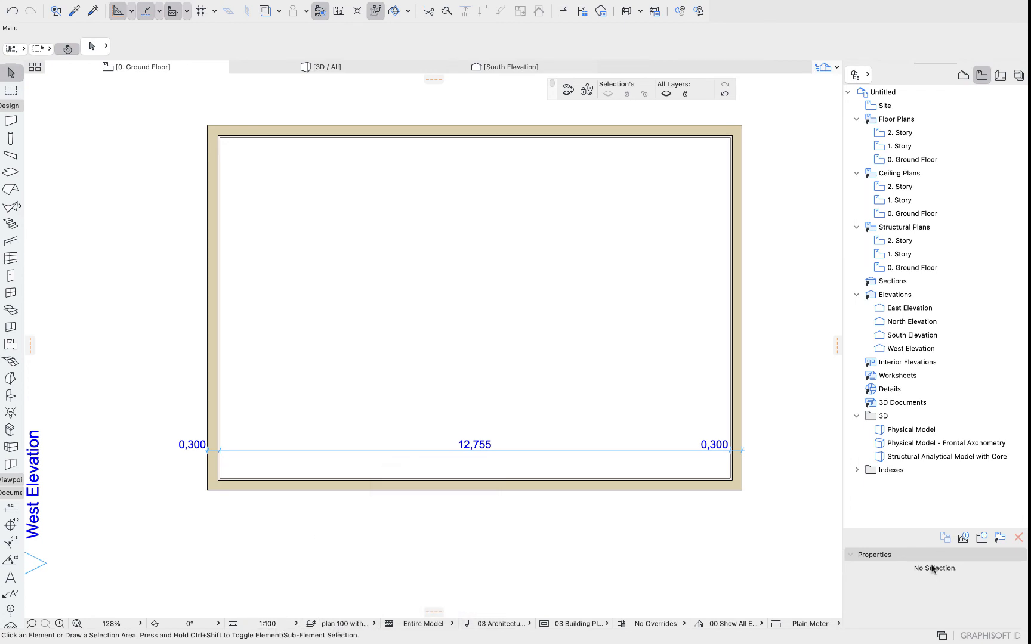
# Save the current view and rename it Ground Floor with dimensions.
pyautogui.click(963, 539)
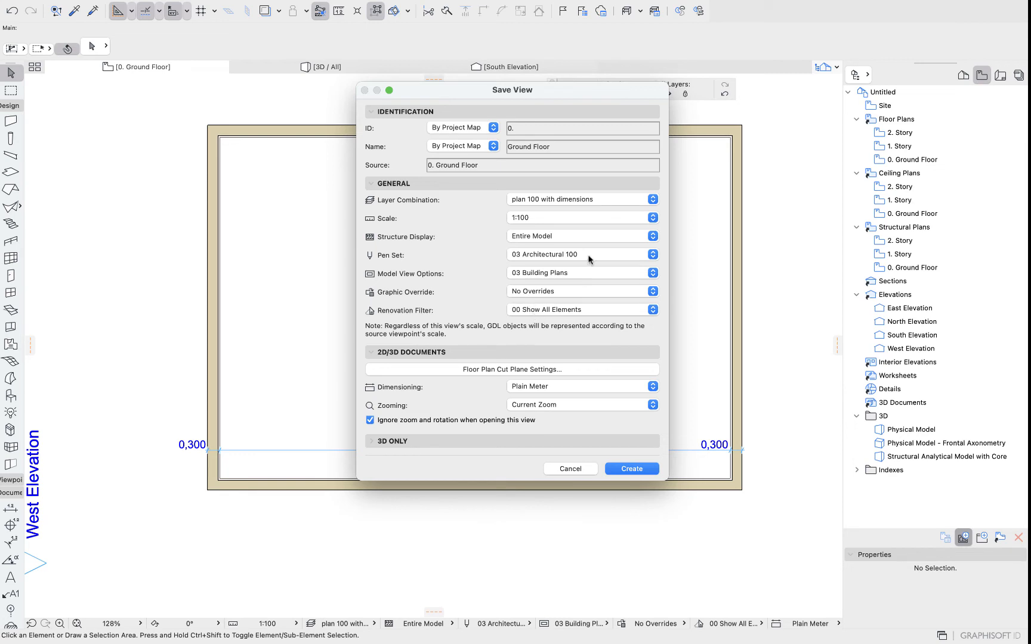
pyautogui.click(632, 468)
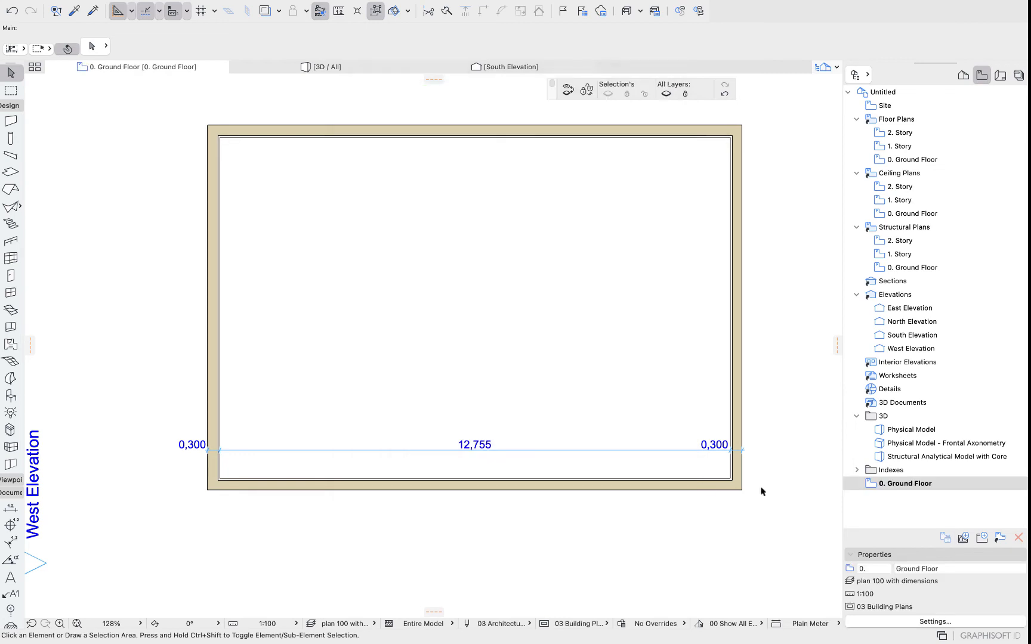
pyautogui.click(953, 569)
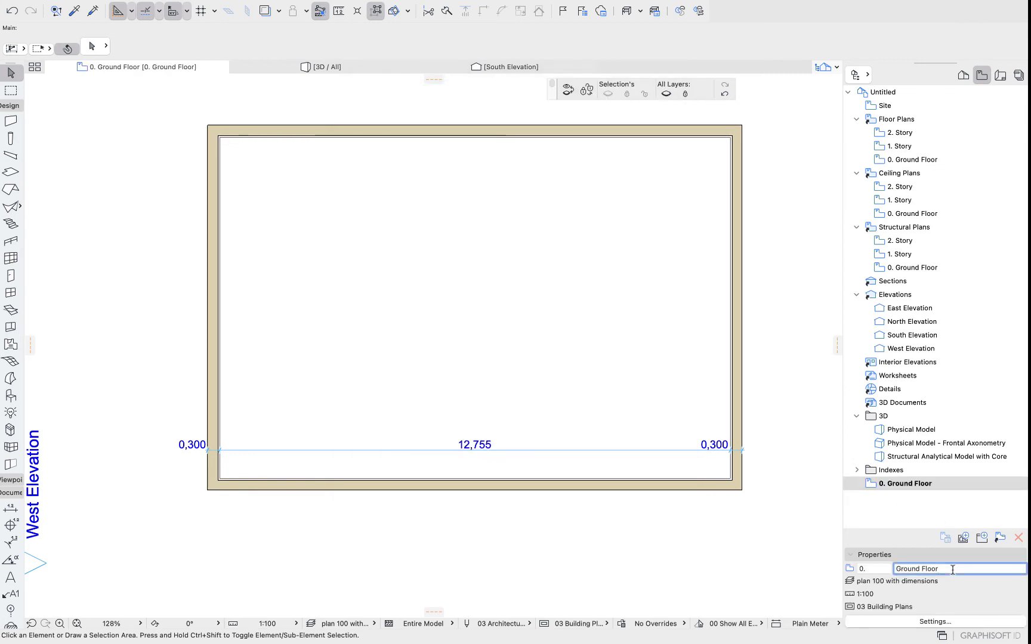
pyautogui.write('with dimensio')
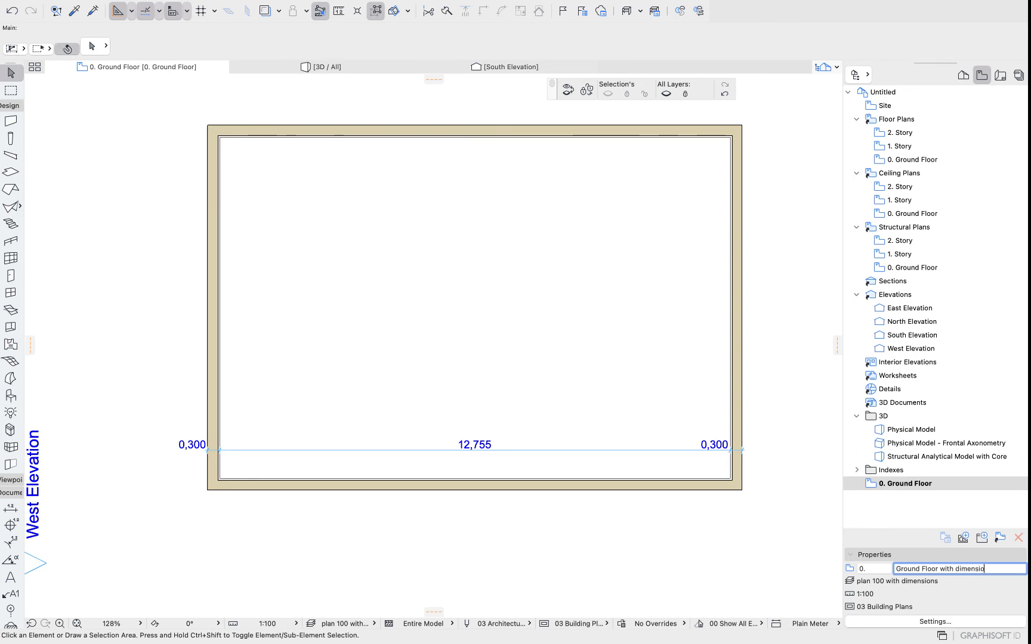
pyautogui.write('ns')
pyautogui.press('Return')
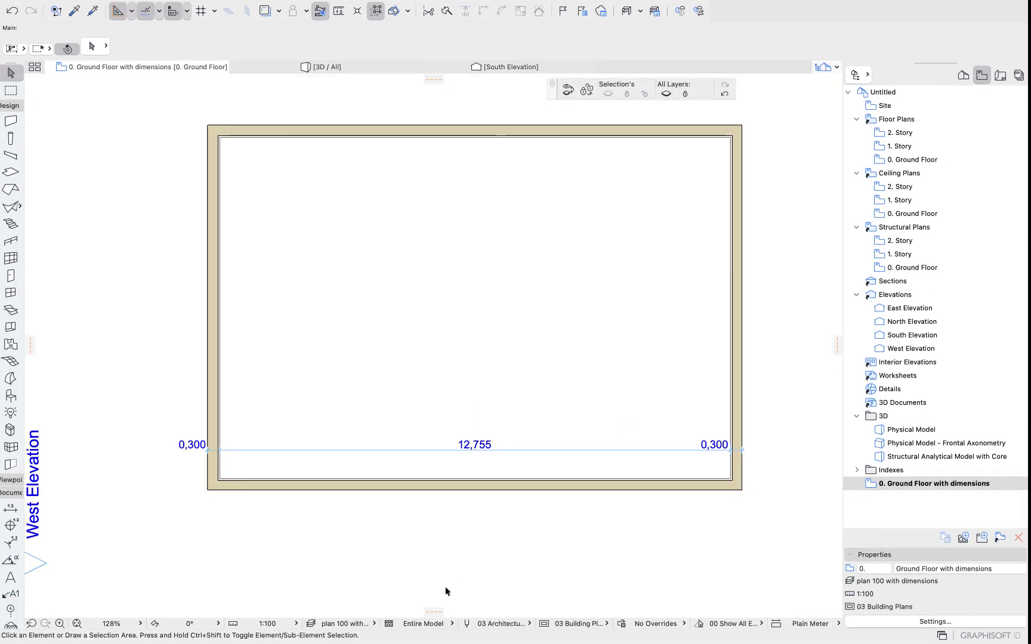
# Switch to the plan 100 without dimensions layer combination and save a new view at 1:200 scale.
pyautogui.click(345, 624)
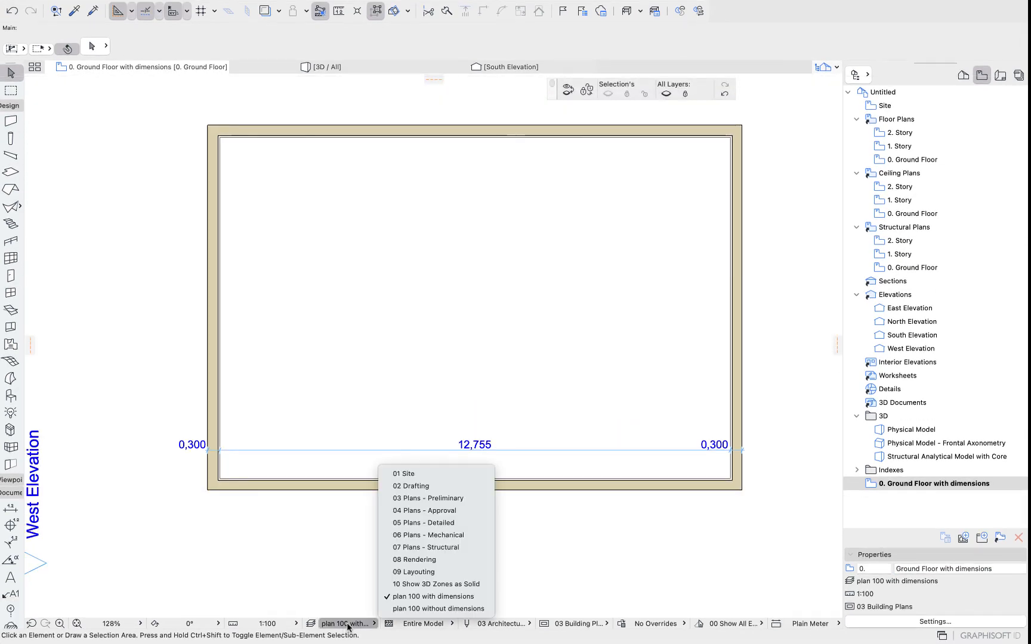
pyautogui.click(396, 611)
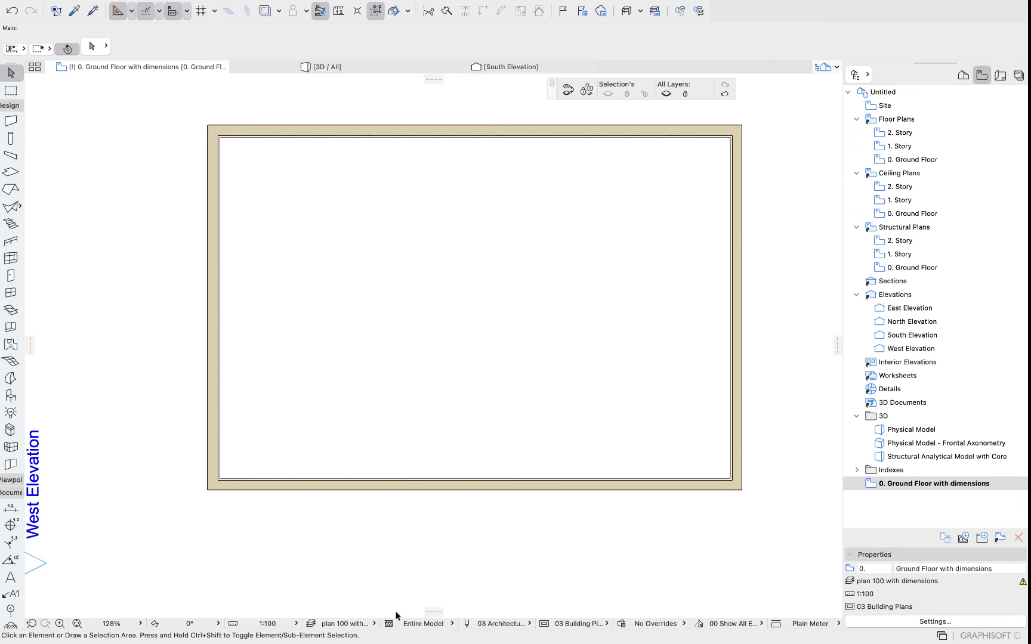
pyautogui.click(962, 538)
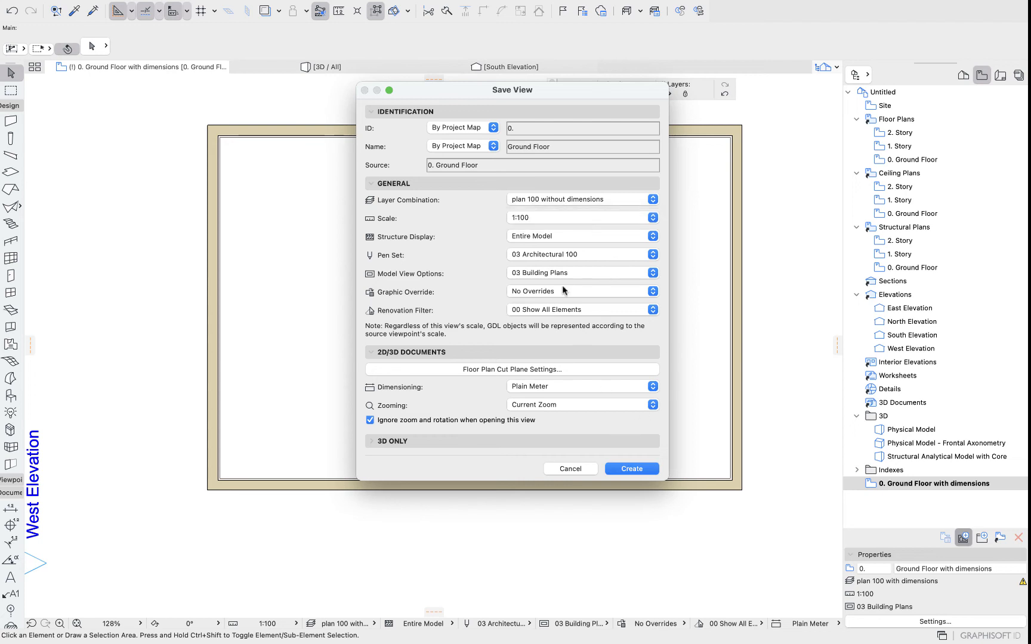
pyautogui.click(533, 218)
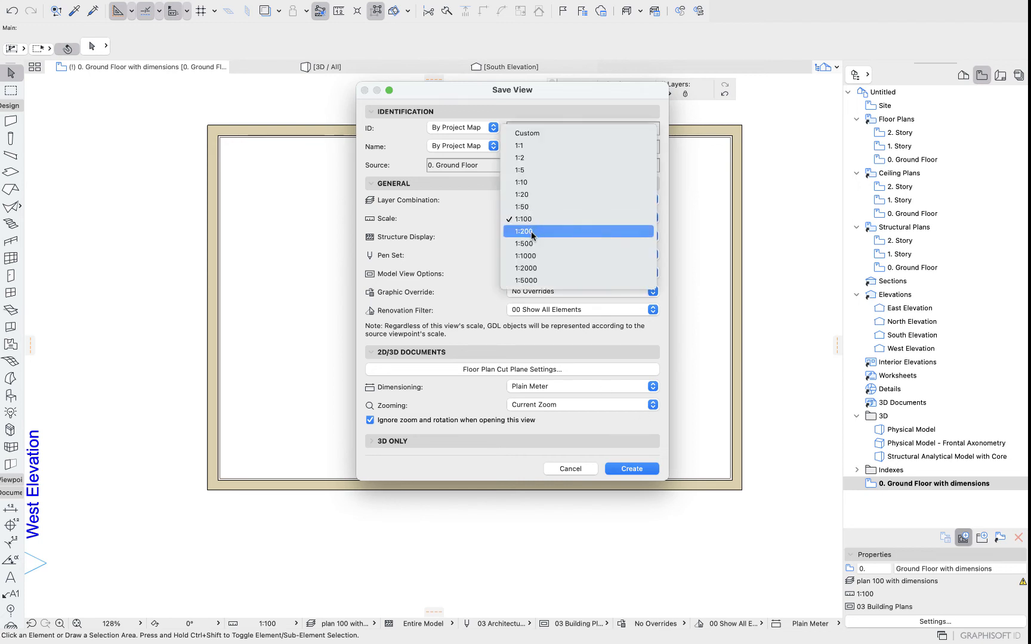
pyautogui.click(530, 231)
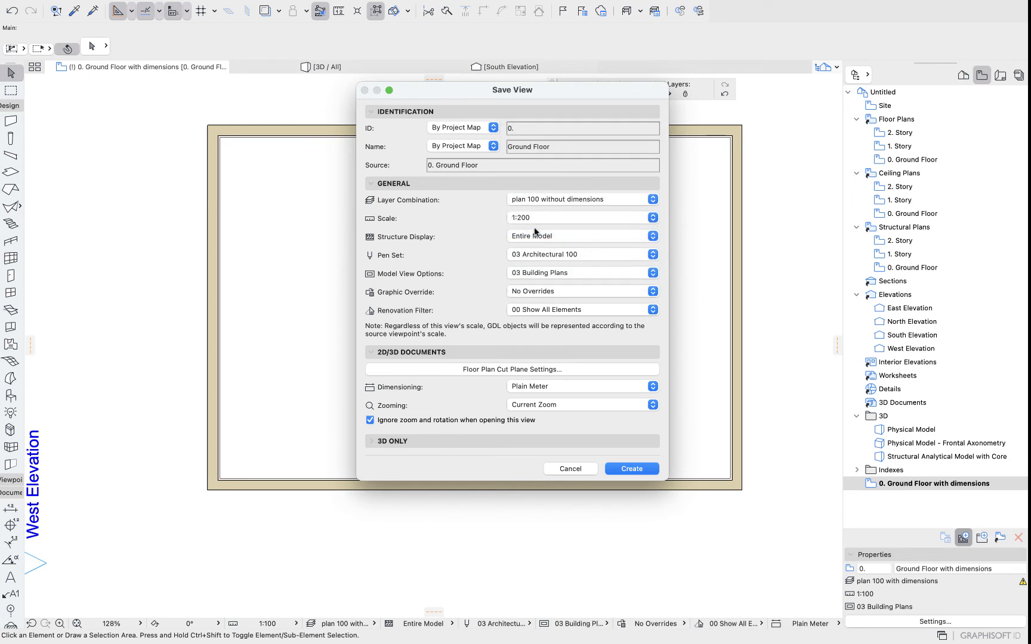
pyautogui.click(632, 469)
# Rename the new view as Ground Floor 200 without dimensions.
pyautogui.click(979, 569)
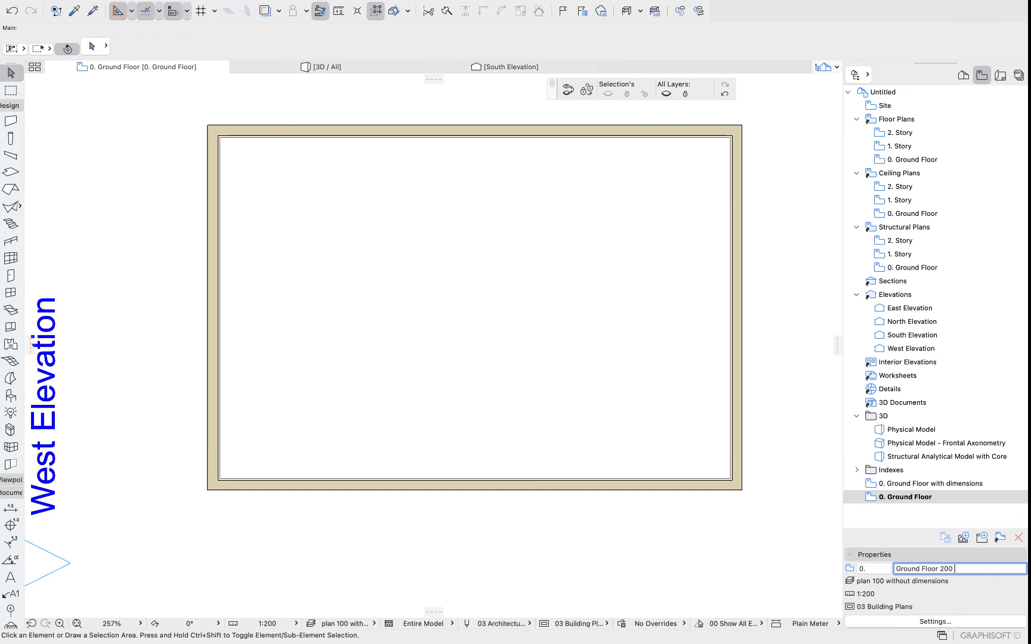
pyautogui.write('200 without dimensions')
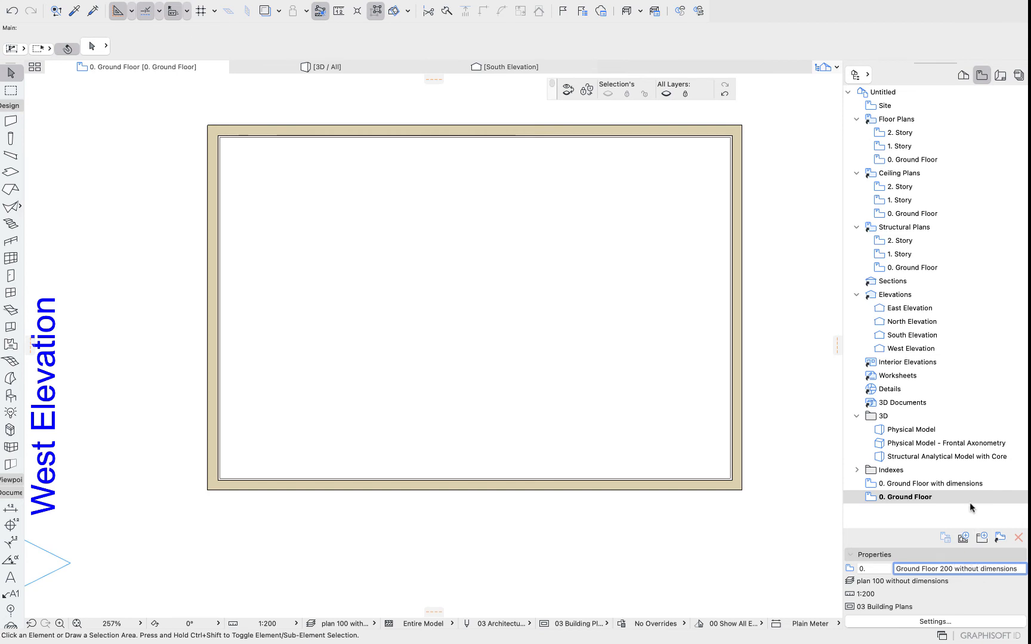
pyautogui.press('Return')
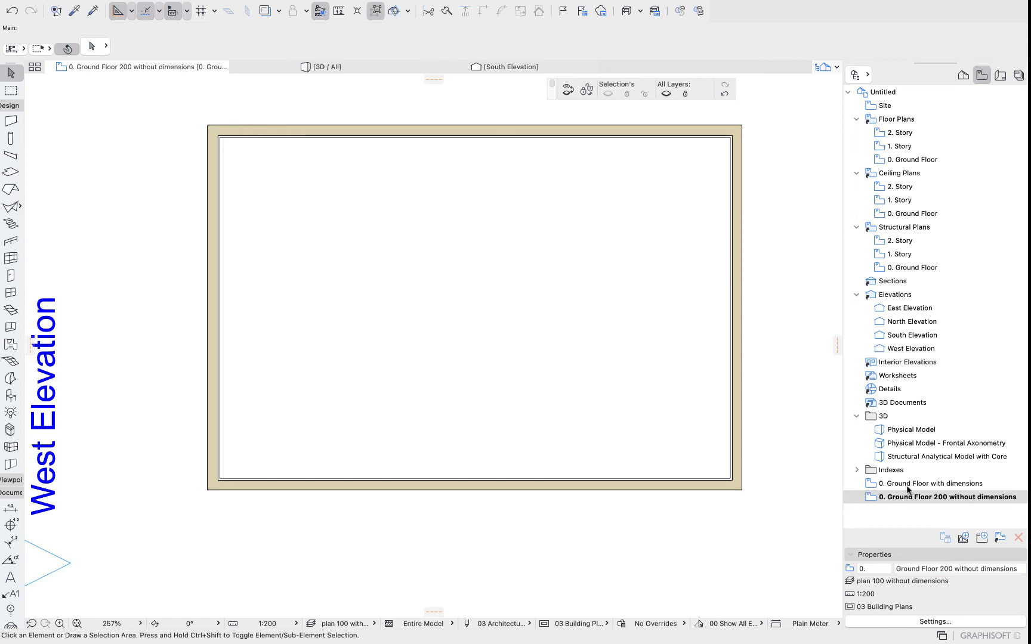
# Switch back and forth between the two saved views to compare them.
pyautogui.doubleClick(909, 483)
pyautogui.doubleClick(906, 497)
pyautogui.doubleClick(909, 483)
pyautogui.doubleClick(904, 497)
pyautogui.doubleClick(907, 483)
pyautogui.doubleClick(903, 497)
pyautogui.doubleClick(906, 484)
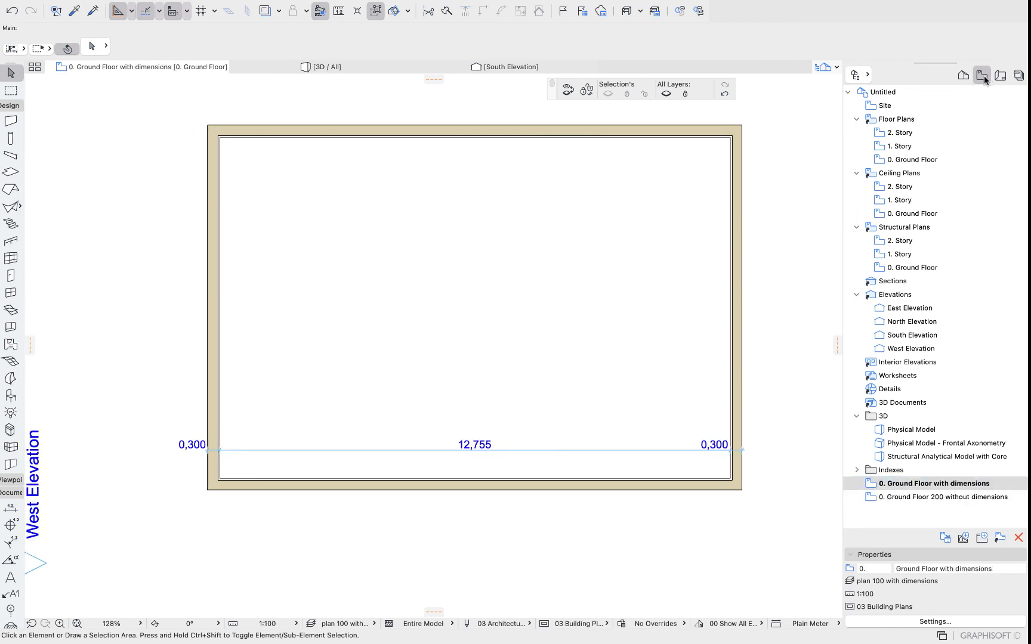
# Alternate between the Project Map and the View Map to compare their contents.
pyautogui.click(962, 75)
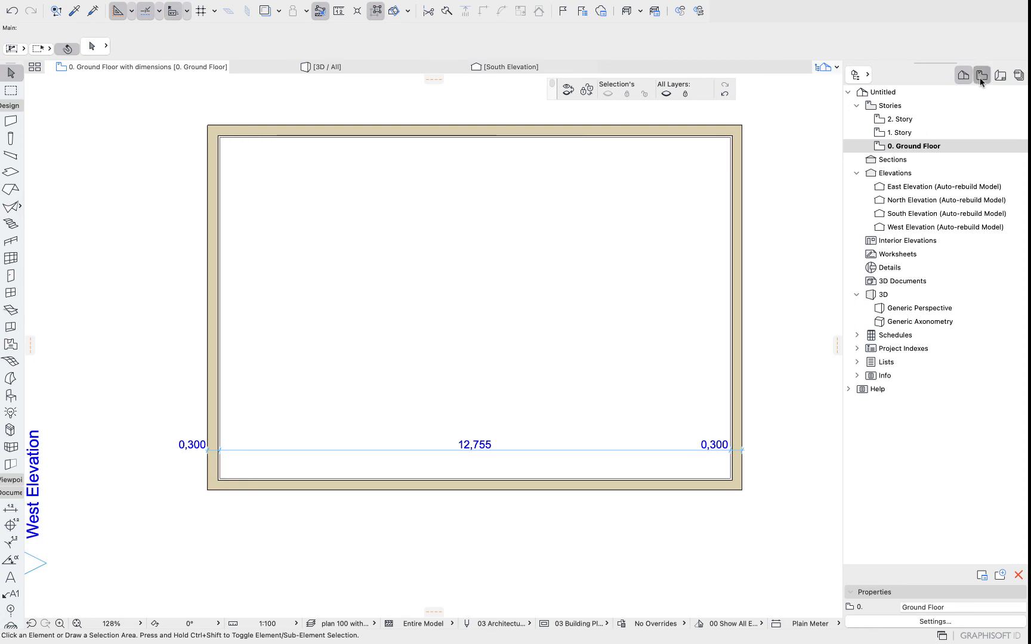
pyautogui.click(981, 77)
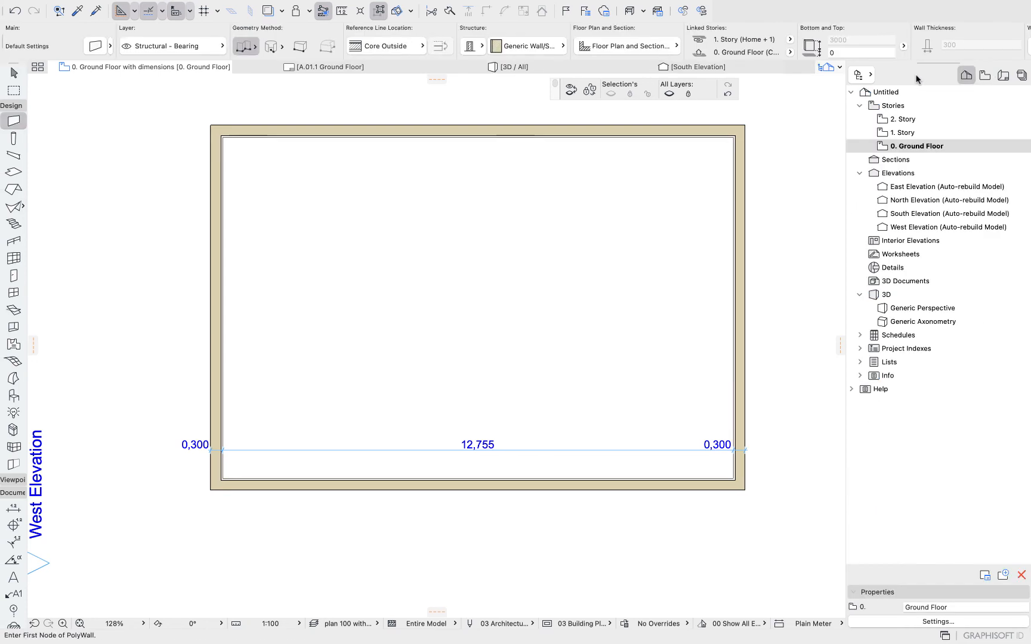
pyautogui.click(982, 77)
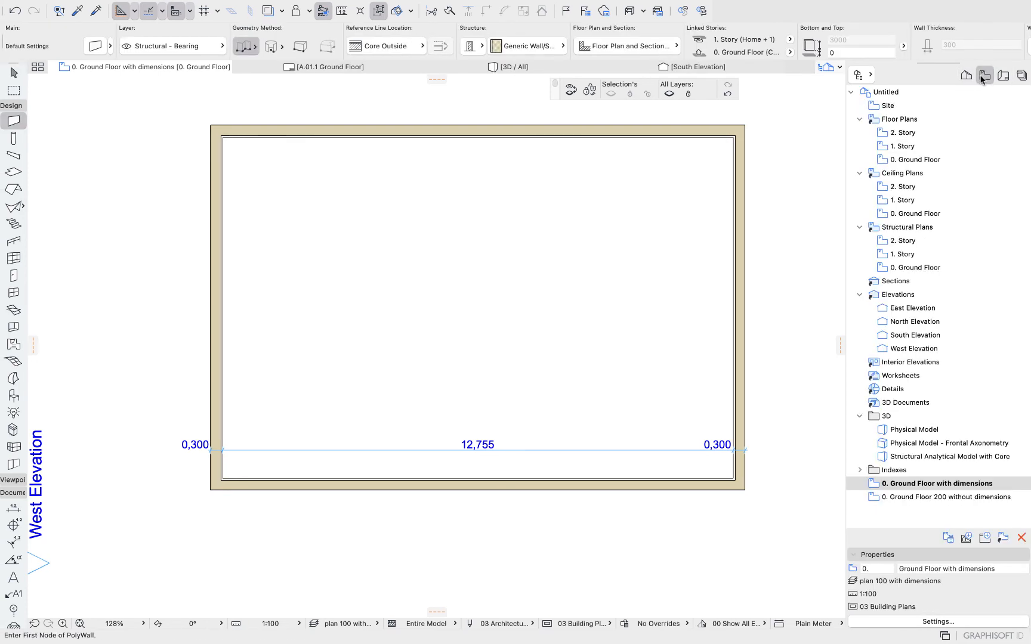
pyautogui.click(966, 76)
pyautogui.click(985, 75)
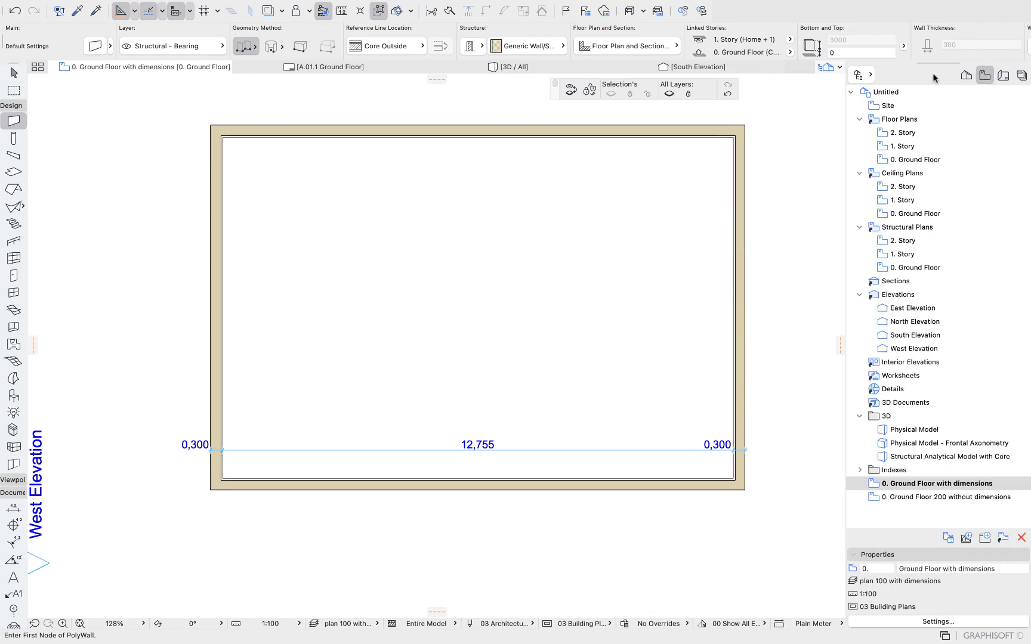
pyautogui.click(966, 76)
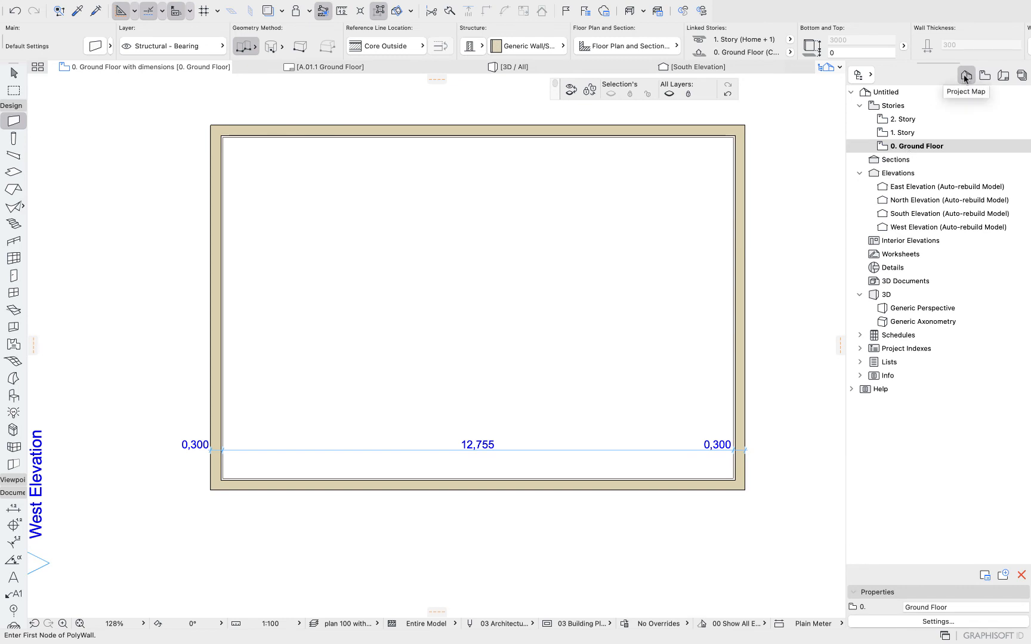
pyautogui.click(984, 75)
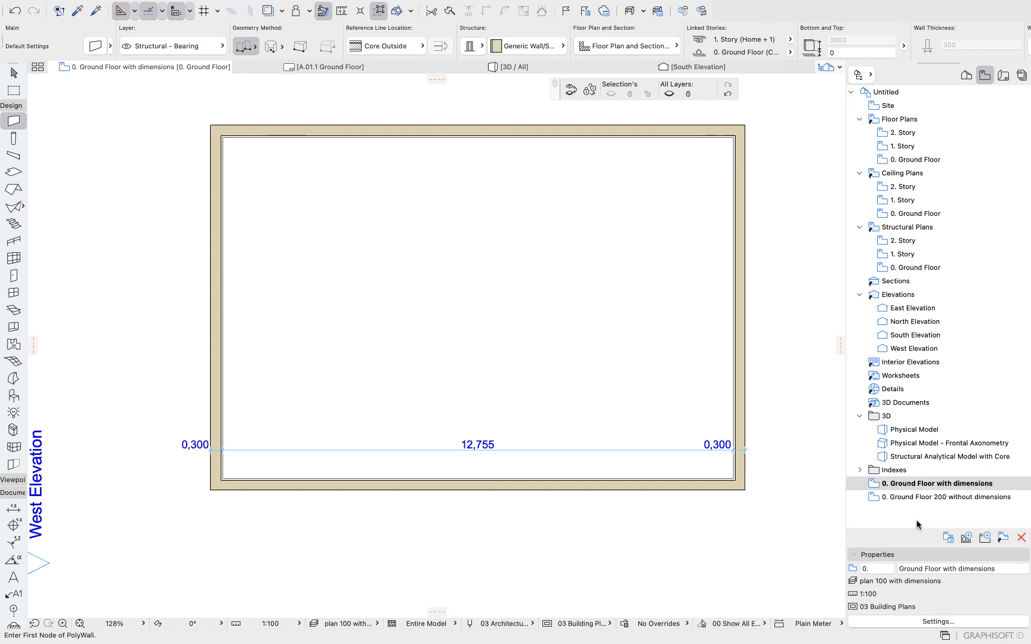
# Collapse the Floor Plans, Ceiling Plans and 3D folders and open the Ground Floor 200 without dimensions view.
pyautogui.click(860, 120)
pyautogui.click(860, 133)
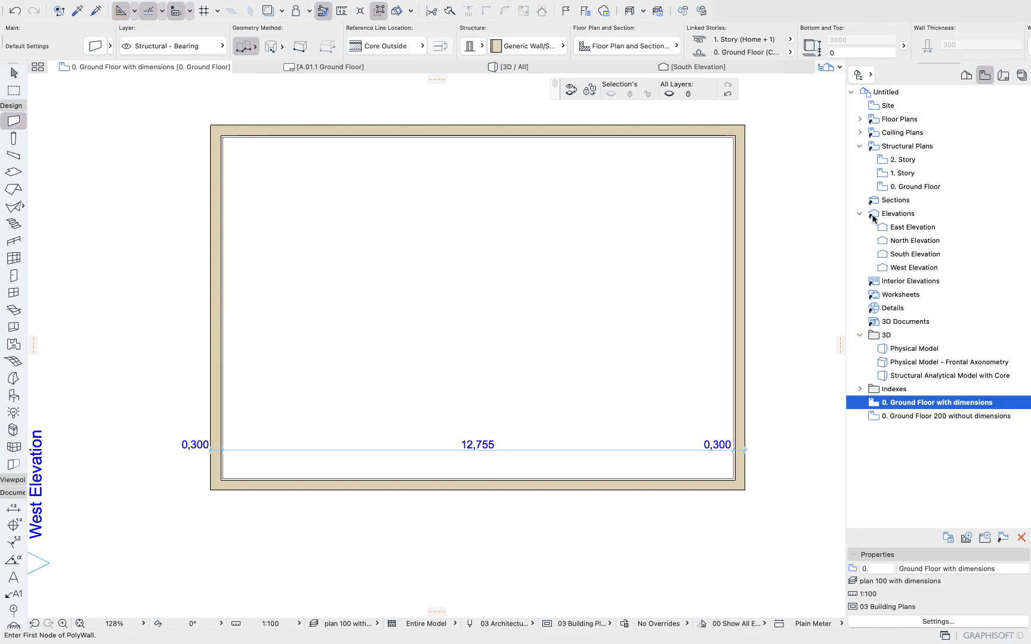
pyautogui.click(859, 336)
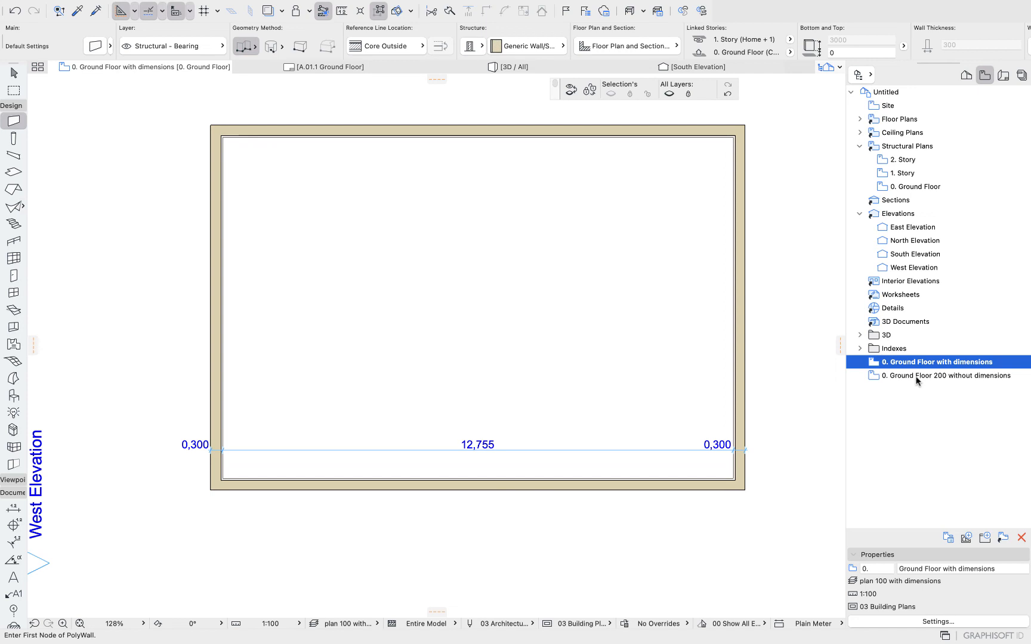
pyautogui.doubleClick(913, 376)
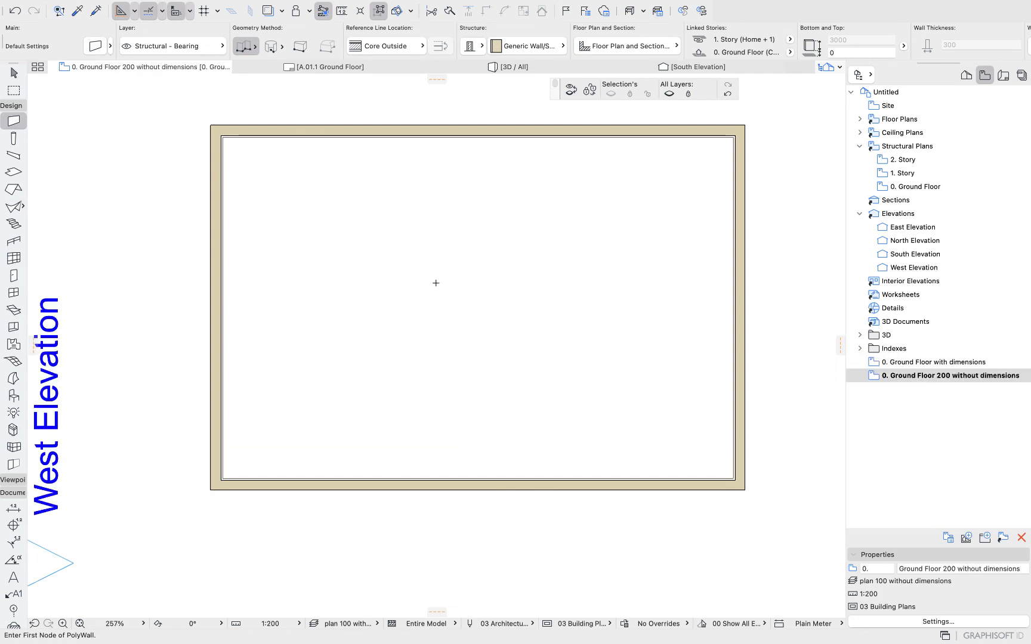
# Try to draw a diagonal wall about 3721 mm long inside the floor plan.
pyautogui.click(411, 276)
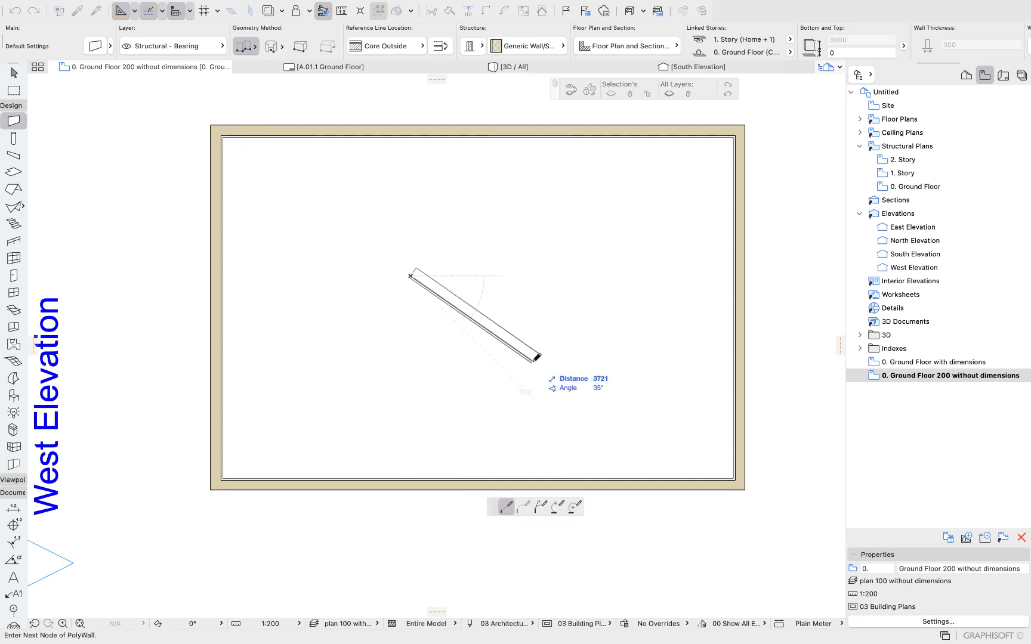
pyautogui.click(537, 356)
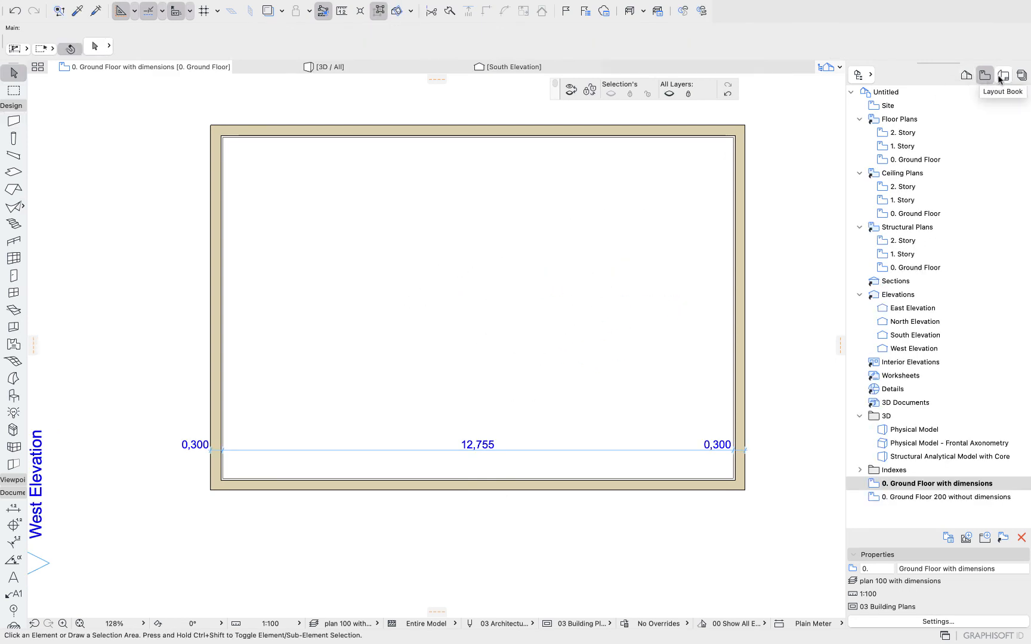
# Browse the Project Map and Layout Book, then open the A.01.1 Ground Floor layout.
pyautogui.click(966, 75)
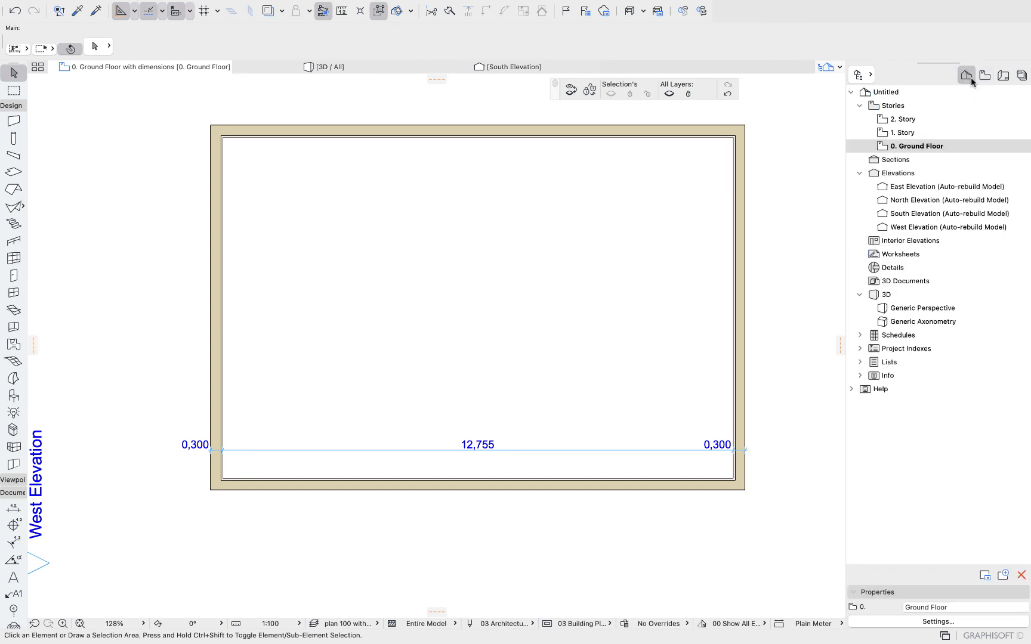
pyautogui.rightClick(898, 106)
pyautogui.click(966, 78)
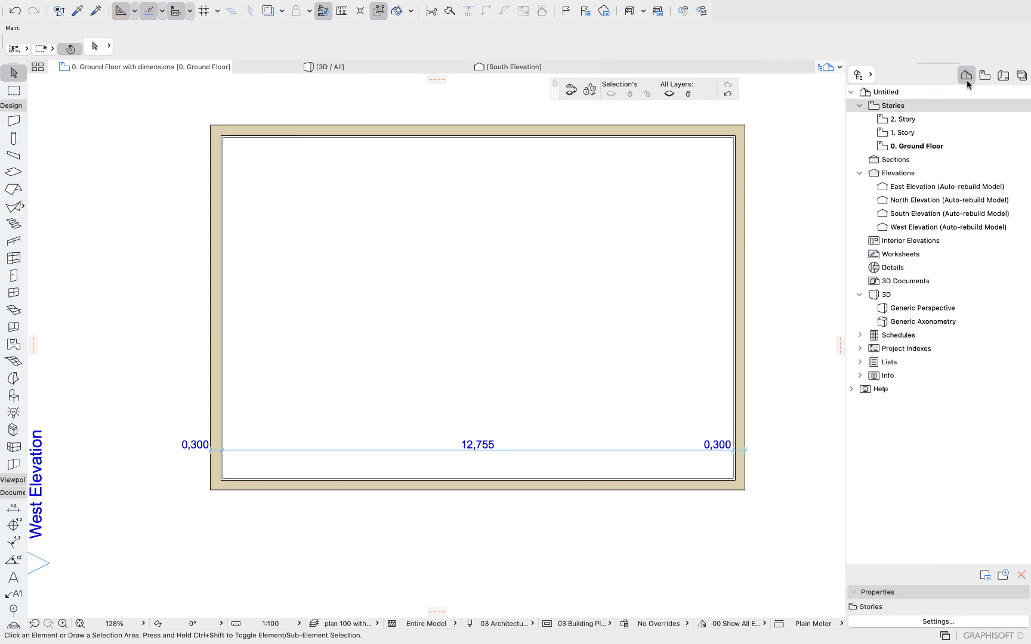
pyautogui.click(984, 76)
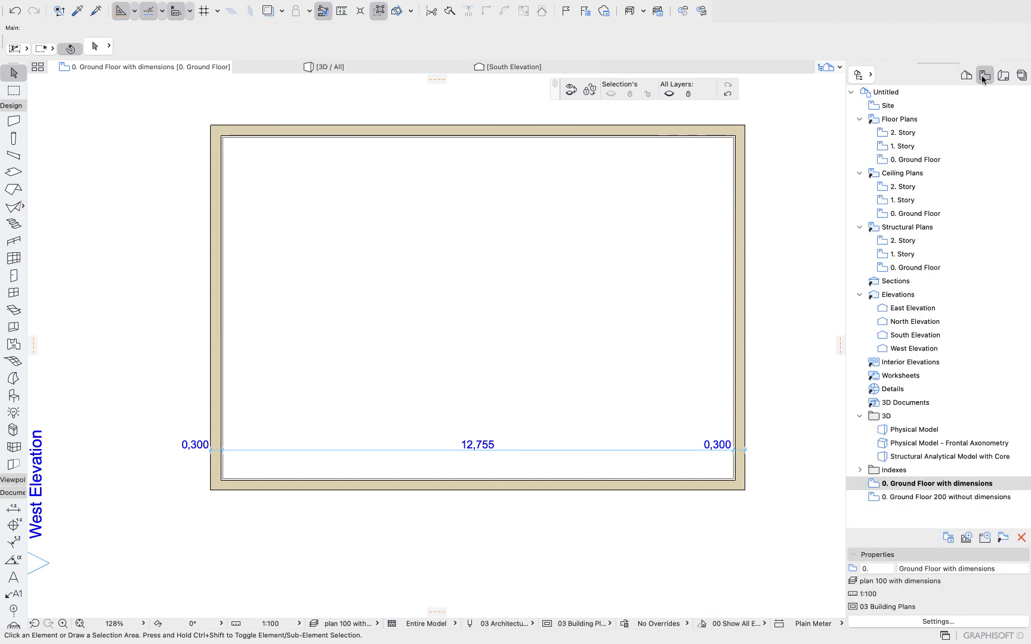
pyautogui.click(1002, 75)
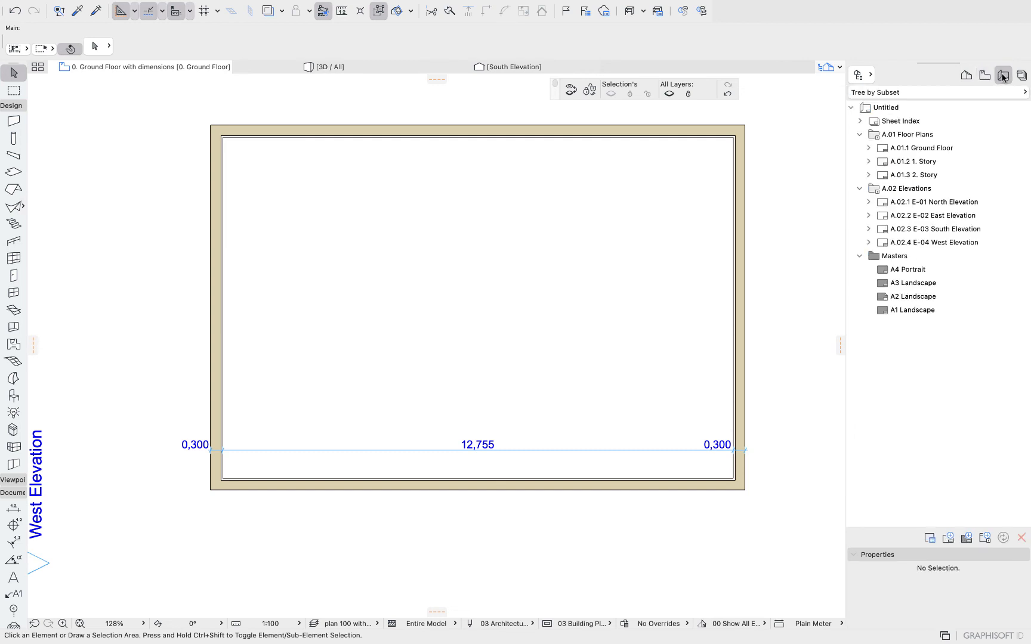
pyautogui.doubleClick(910, 148)
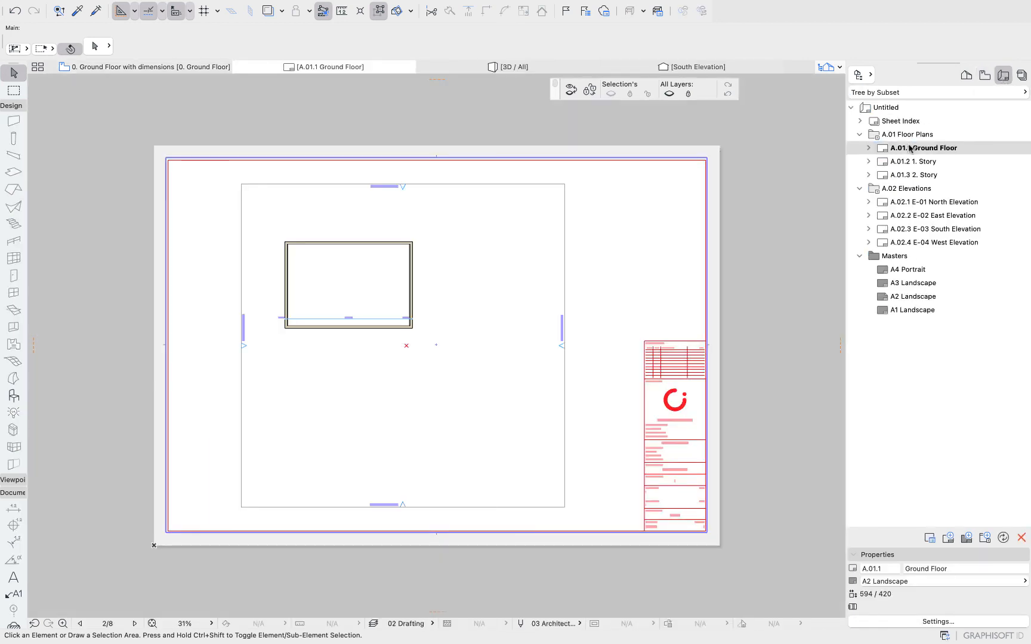
# Place the Ground Floor with dimensions view on the layout and move it to the sheet's upper right area.
pyautogui.click(985, 78)
pyautogui.moveTo(913, 485); pyautogui.dragTo(421, 416)
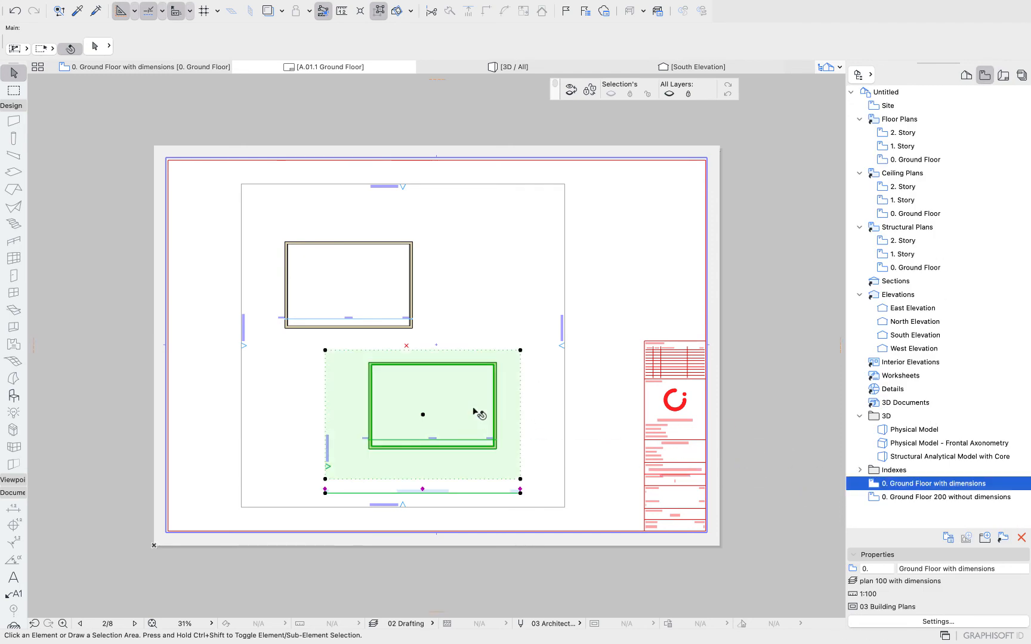
pyautogui.click(447, 407)
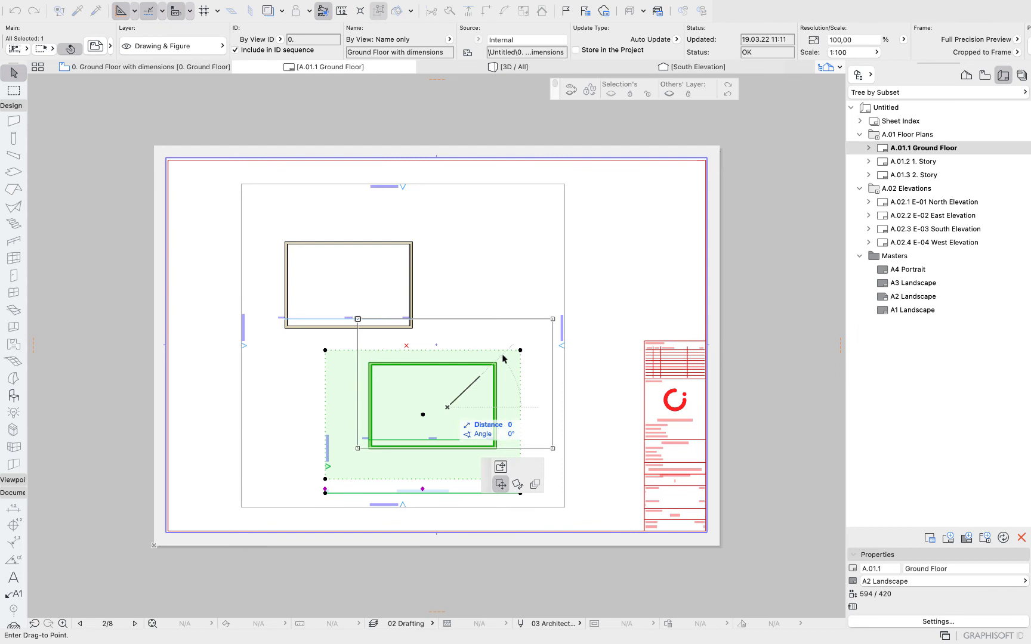
pyautogui.click(566, 301)
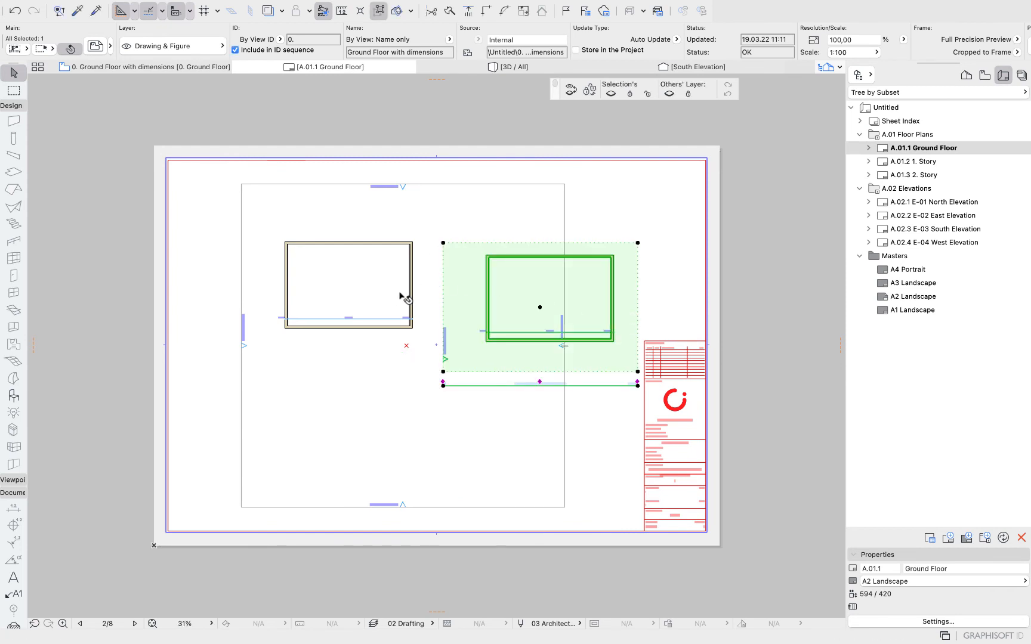
pyautogui.click(754, 388)
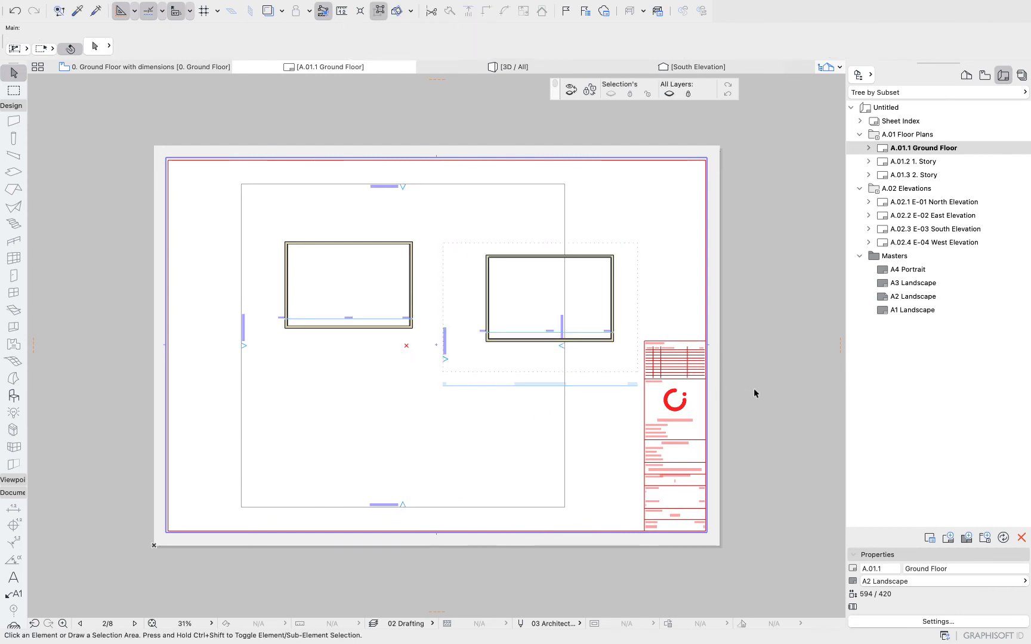
# Open the publishing properties of the 1 - Layouts publisher set and cancel without changes.
pyautogui.click(1020, 75)
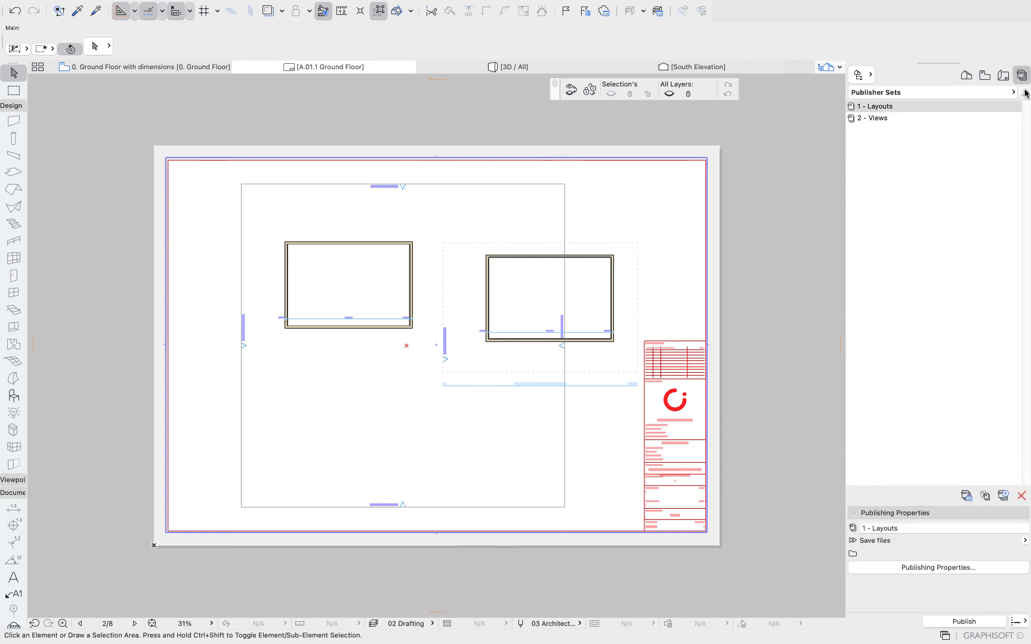
pyautogui.click(1023, 92)
pyautogui.click(899, 568)
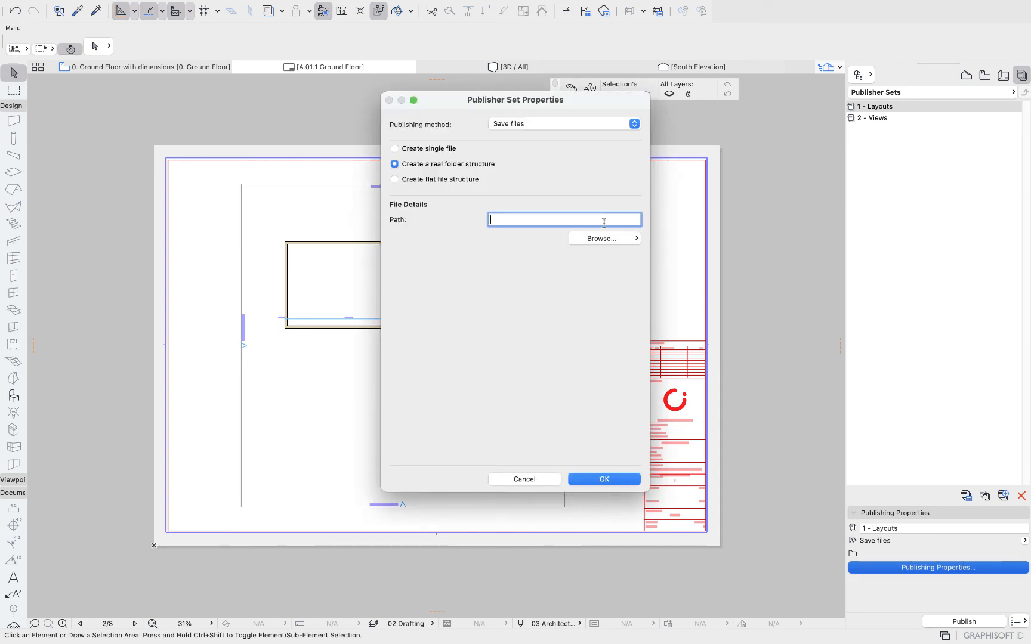
pyautogui.click(546, 479)
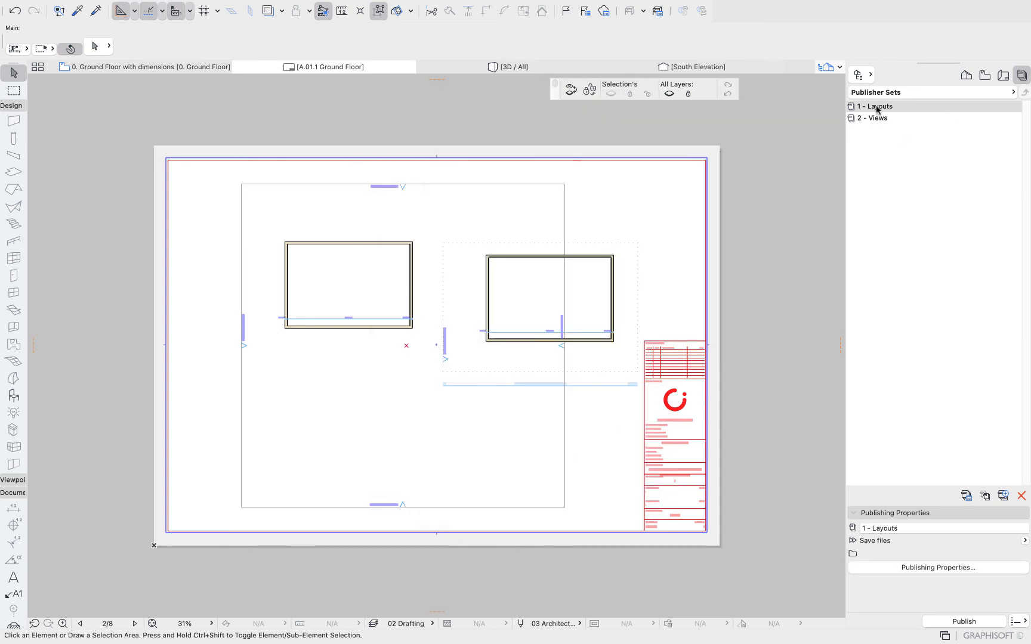
# Open the 1 - Layouts publisher set and browse its floor plan and elevation folders.
pyautogui.doubleClick(877, 107)
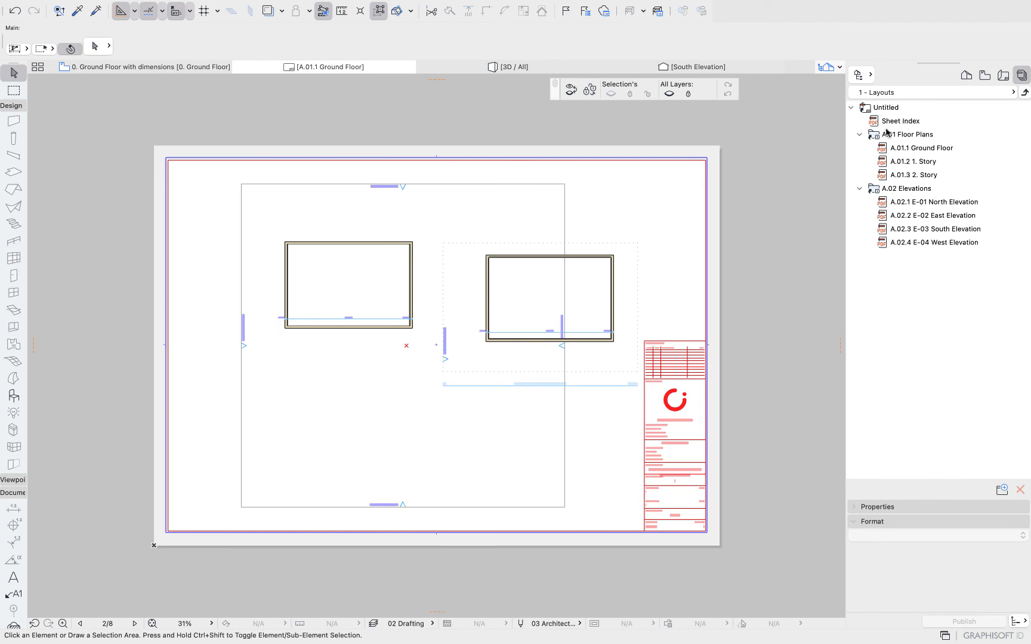
pyautogui.click(860, 134)
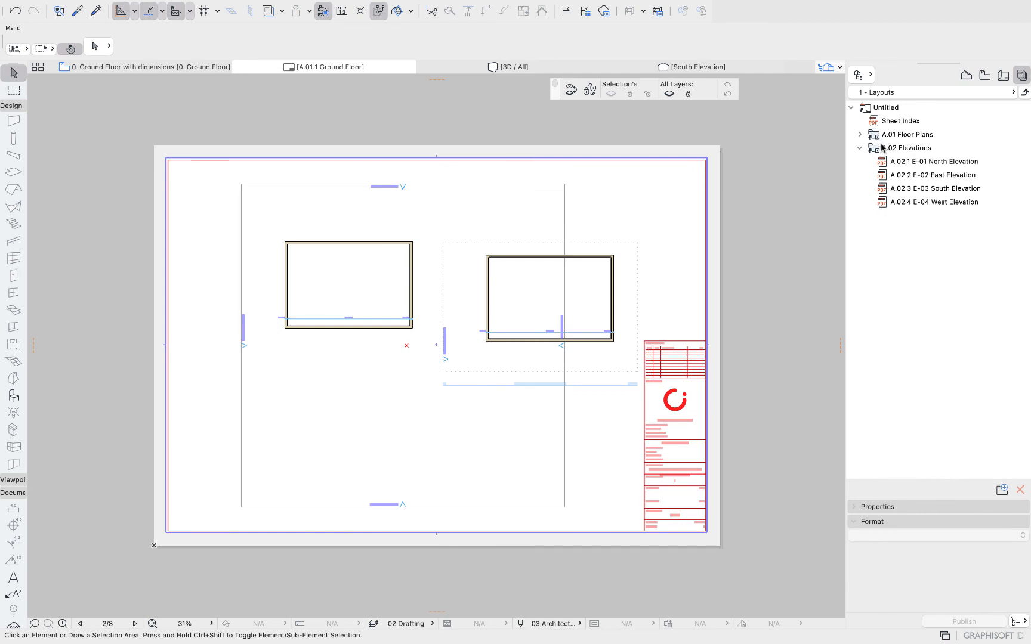
pyautogui.doubleClick(905, 150)
pyautogui.click(859, 135)
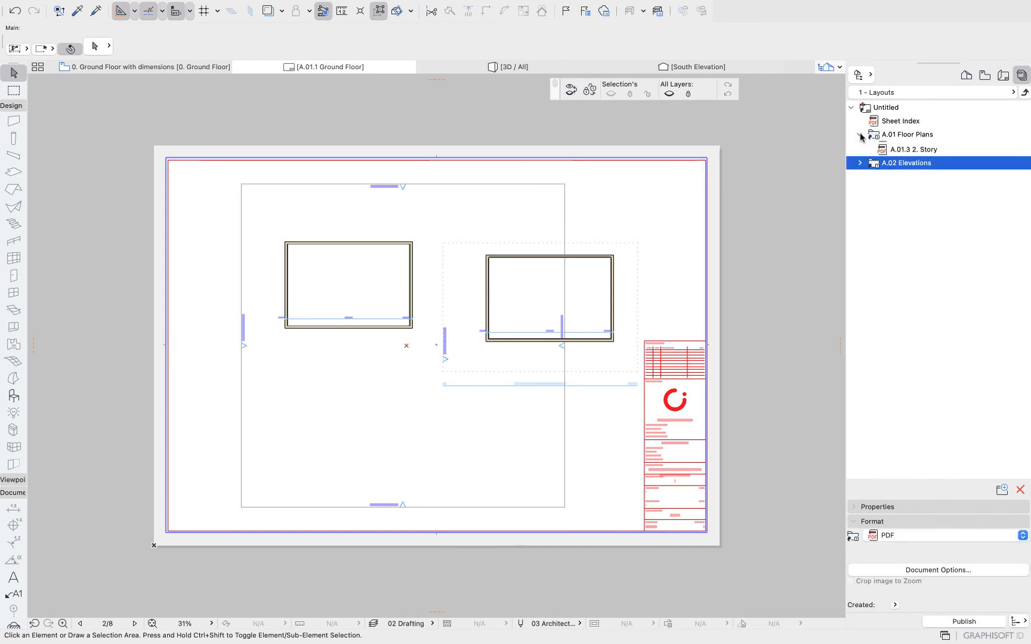
pyautogui.click(917, 149)
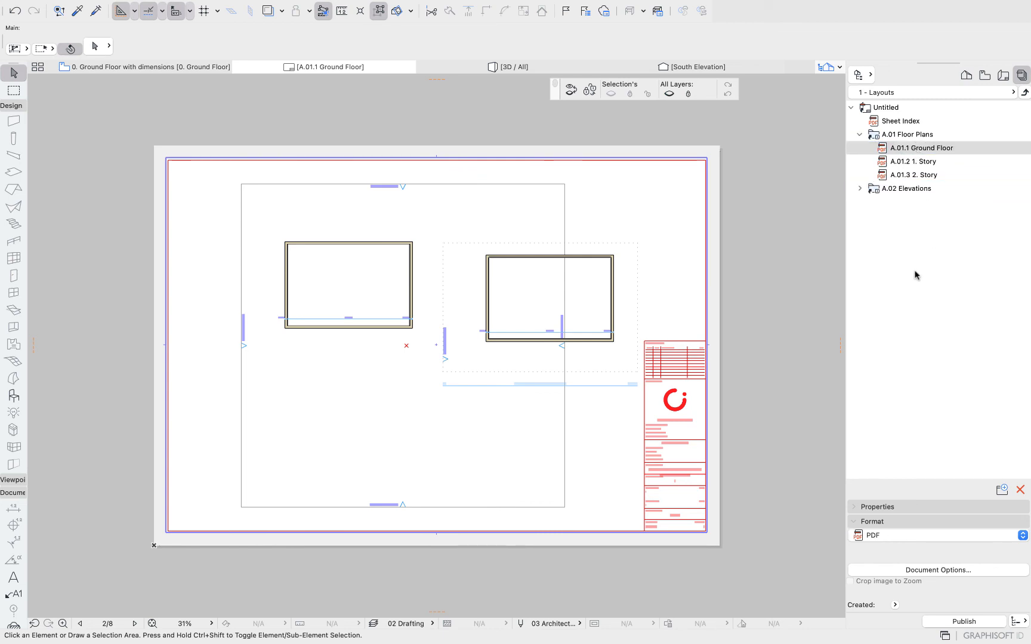
# Review the output format options and the publish scope options for the selected layout.
pyautogui.click(895, 537)
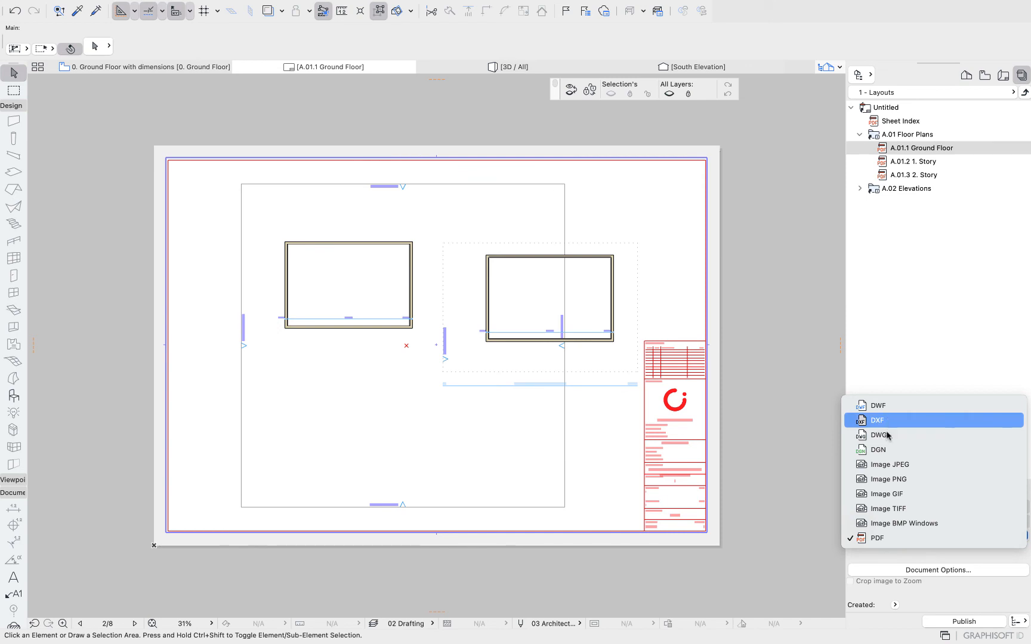
pyautogui.click(918, 342)
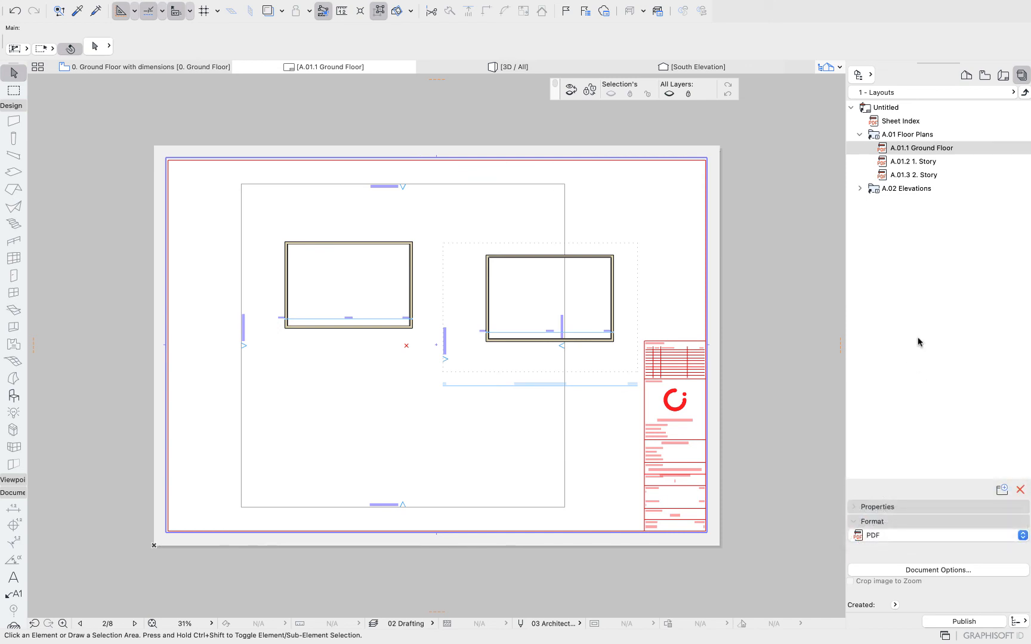
pyautogui.click(1015, 622)
pyautogui.click(900, 345)
pyautogui.click(1013, 622)
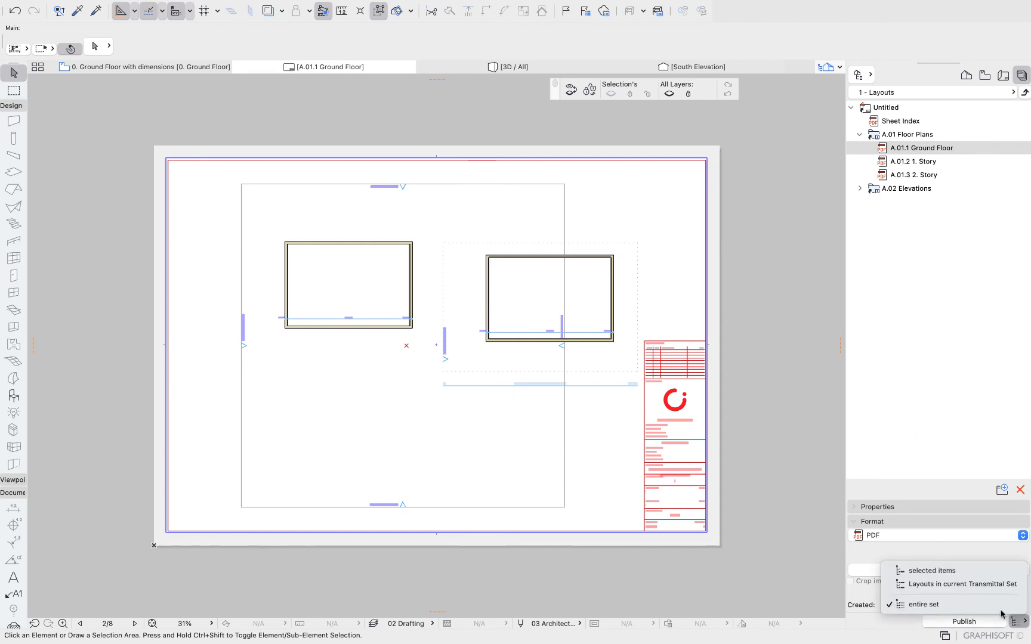
pyautogui.click(921, 201)
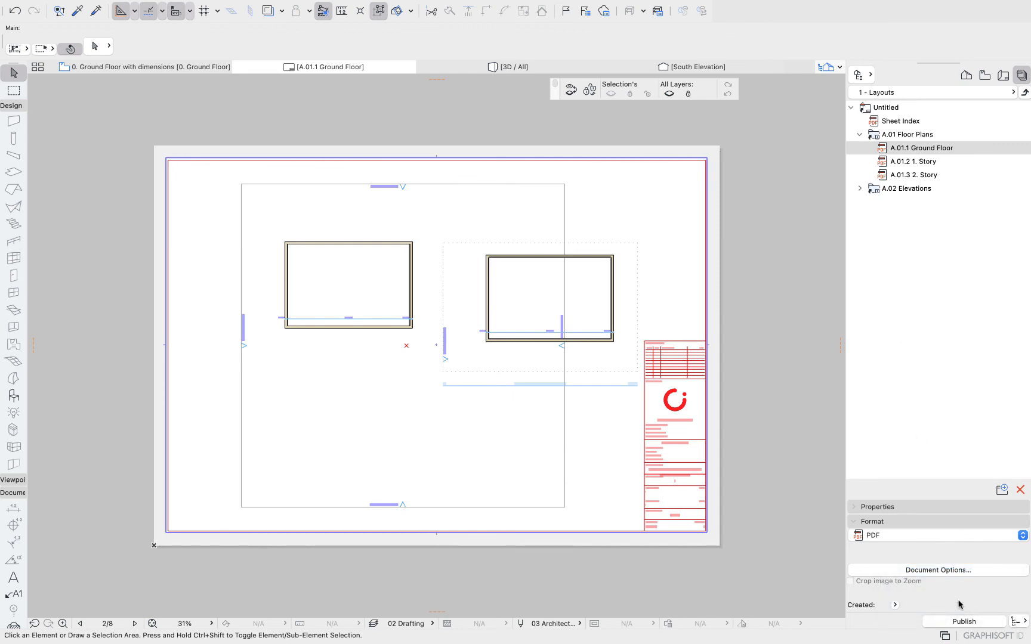
# Set the publisher set's path to the Bureau folder on the local file system and publish the layout as PDF.
pyautogui.click(961, 622)
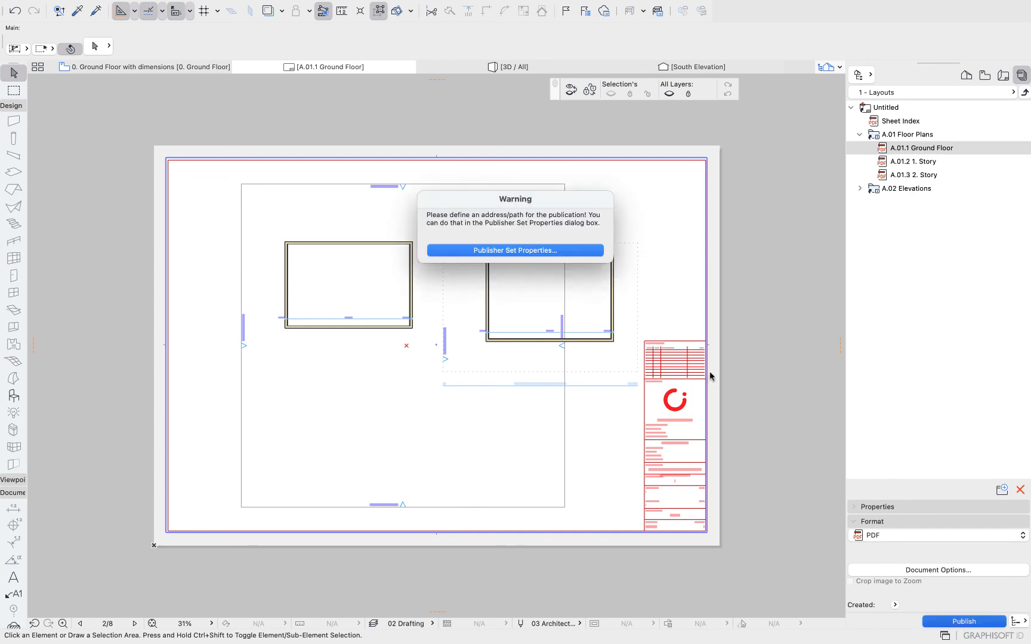
pyautogui.click(538, 252)
pyautogui.click(587, 238)
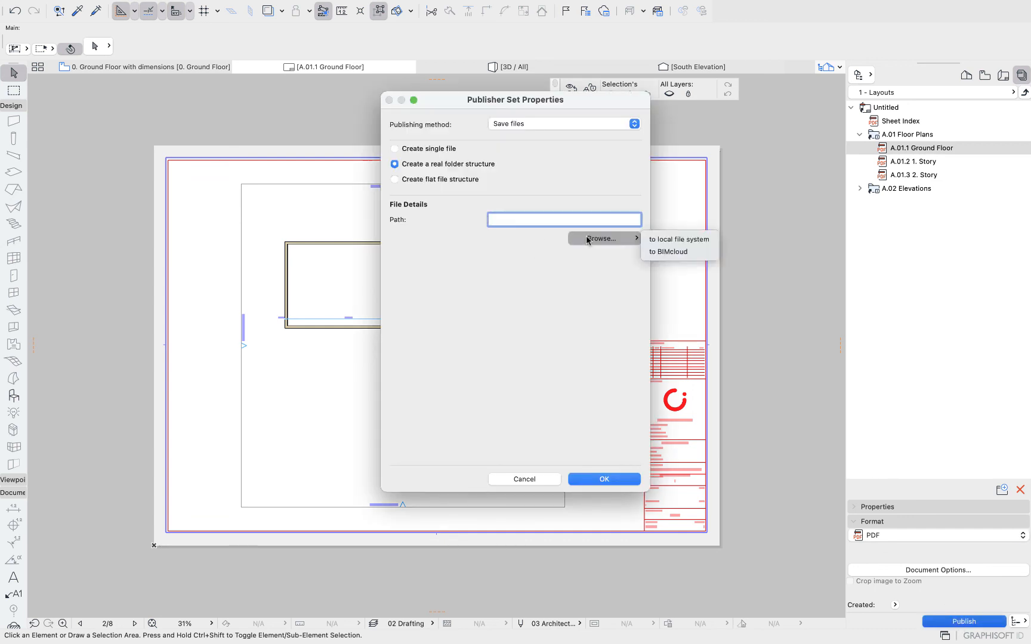
pyautogui.click(684, 238)
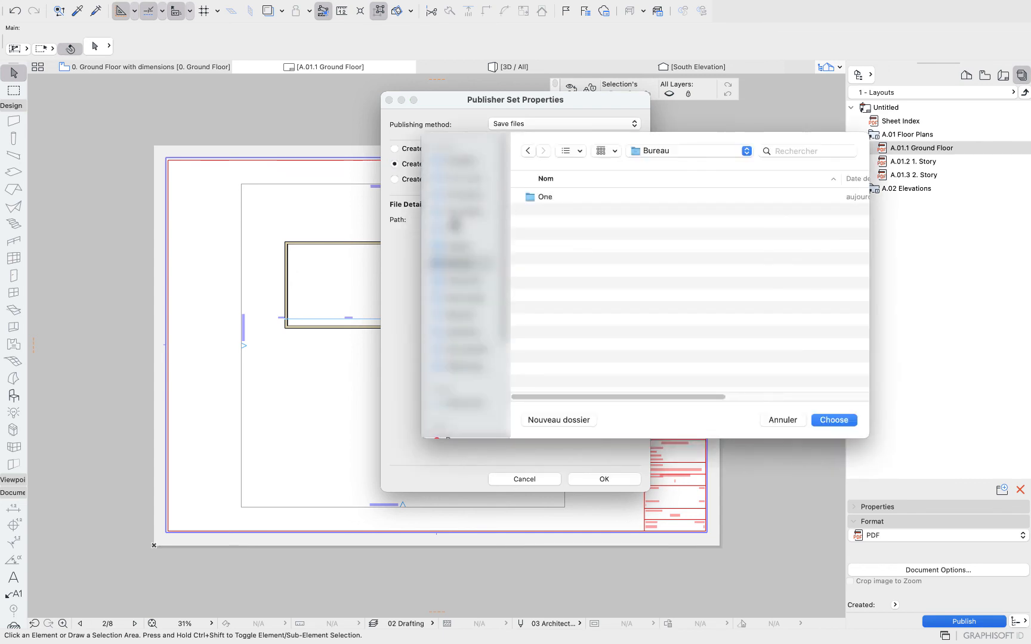
pyautogui.click(837, 421)
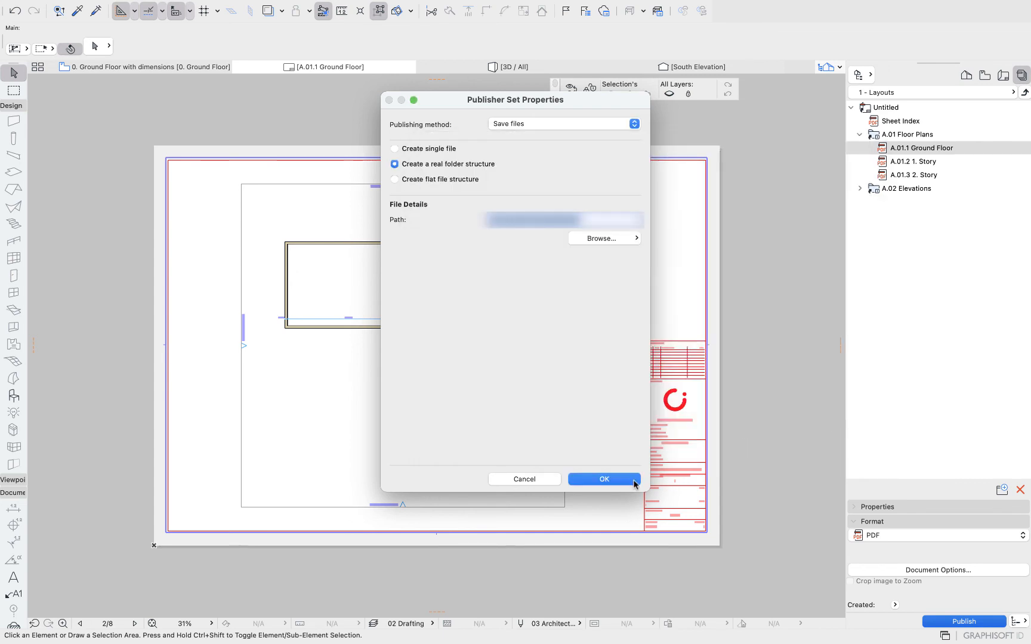
pyautogui.click(633, 481)
pyautogui.click(953, 623)
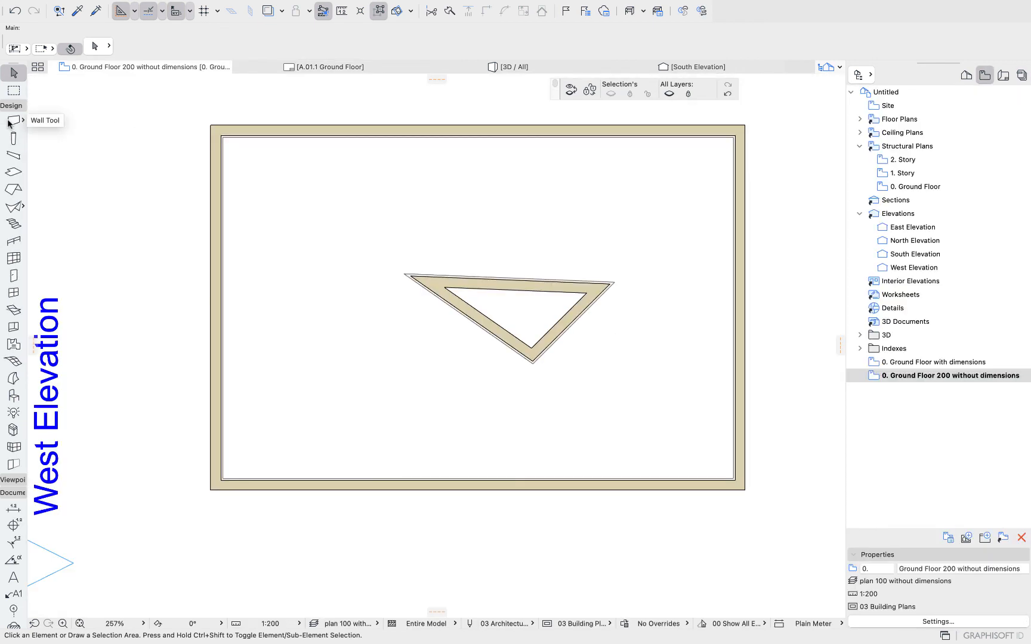
# Draw a horizontal wall below the building and a separate vertical wall to its right with the Wall tool.
pyautogui.click(13, 121)
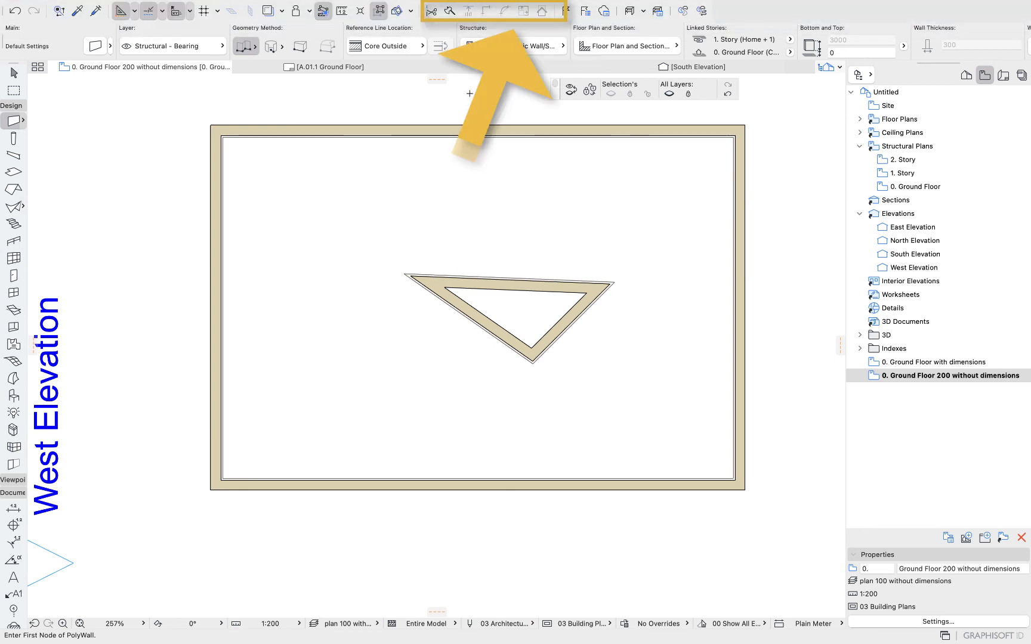
pyautogui.scroll(-5, 421, 237)
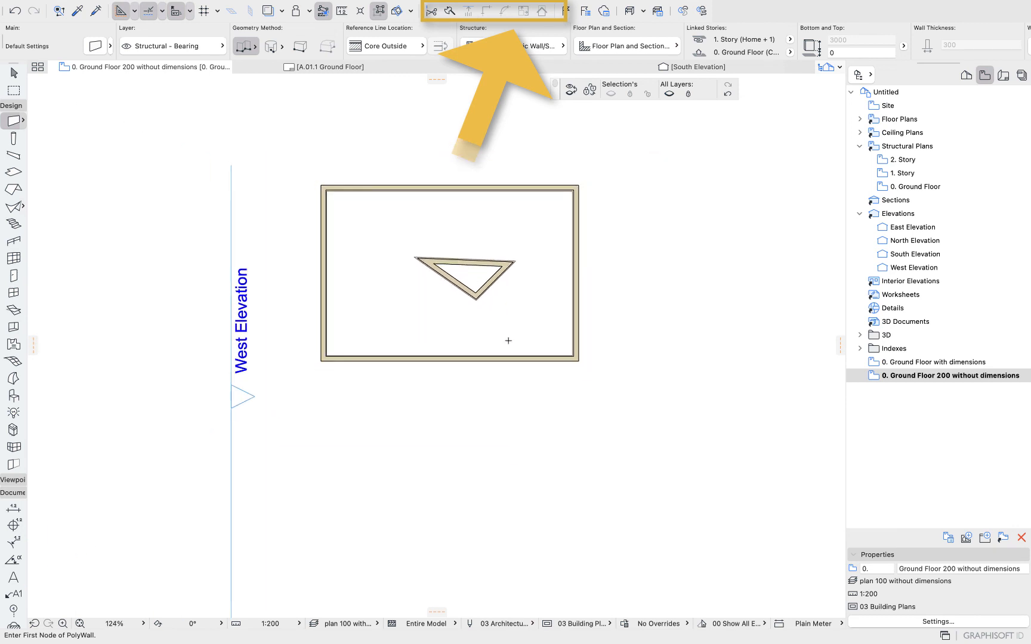
pyautogui.scroll(3, 508, 341)
pyautogui.click(269, 399)
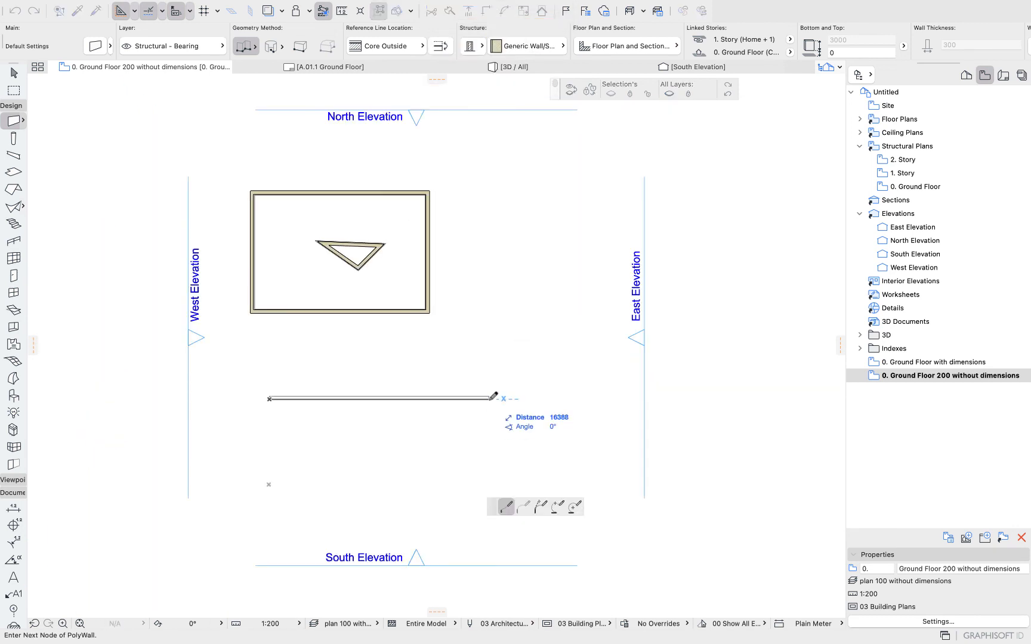
pyautogui.click(489, 398)
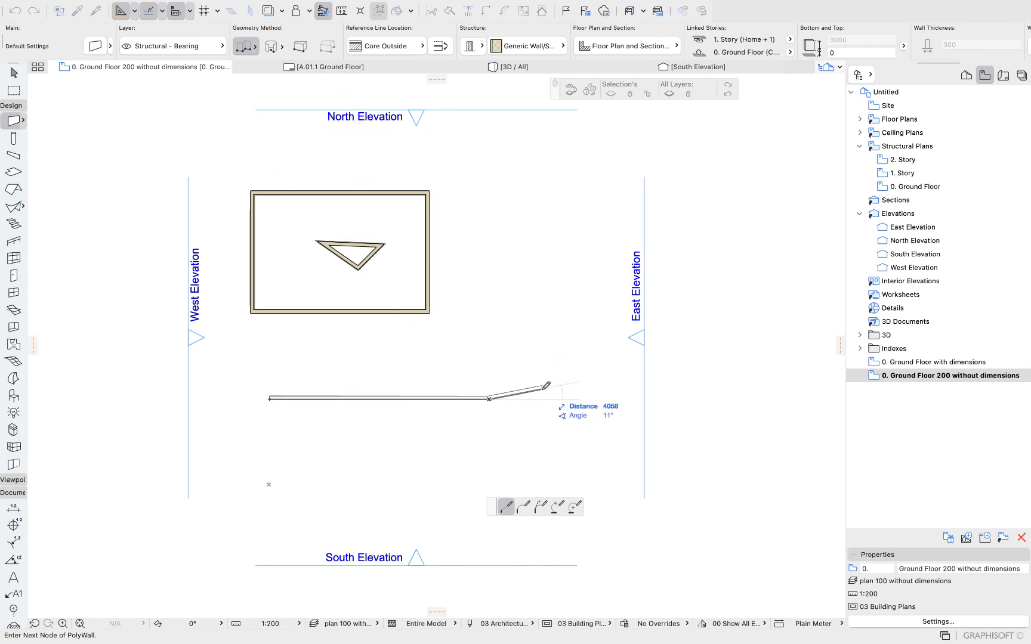
pyautogui.click(489, 398)
pyautogui.click(516, 218)
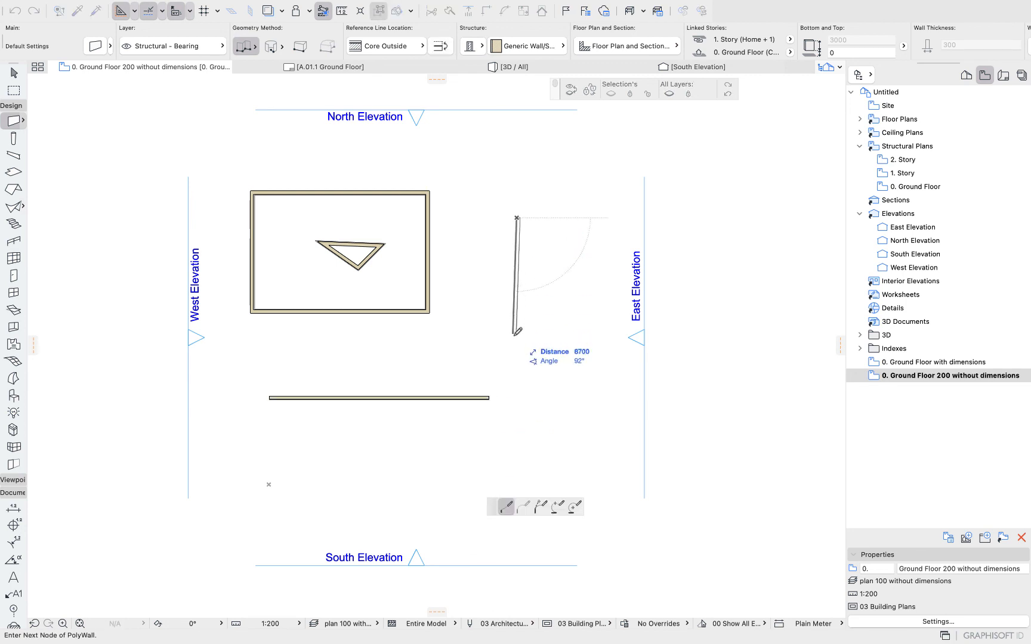
pyautogui.doubleClick(519, 345)
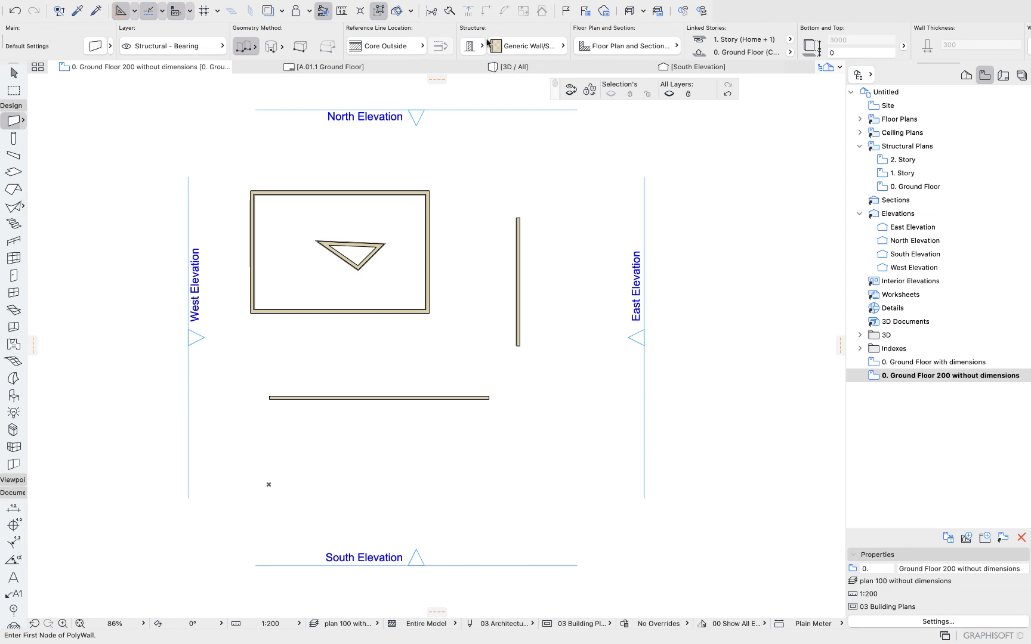
# Select both new walls and join them into a corner with Intersect.
pyautogui.click(13, 73)
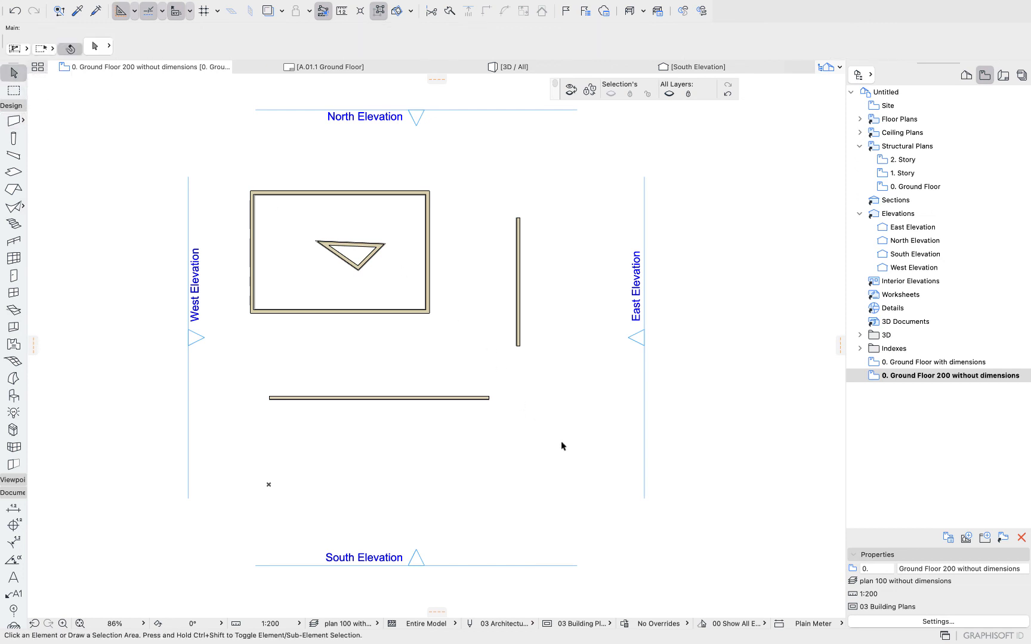
pyautogui.moveTo(561, 445); pyautogui.dragTo(466, 345)
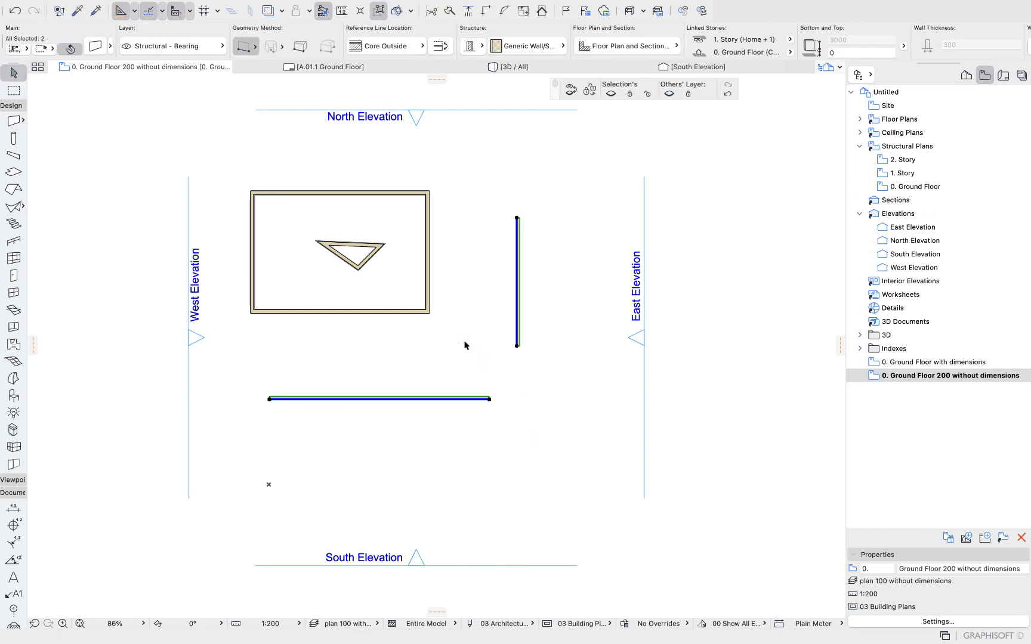
pyautogui.click(485, 14)
pyautogui.click(544, 220)
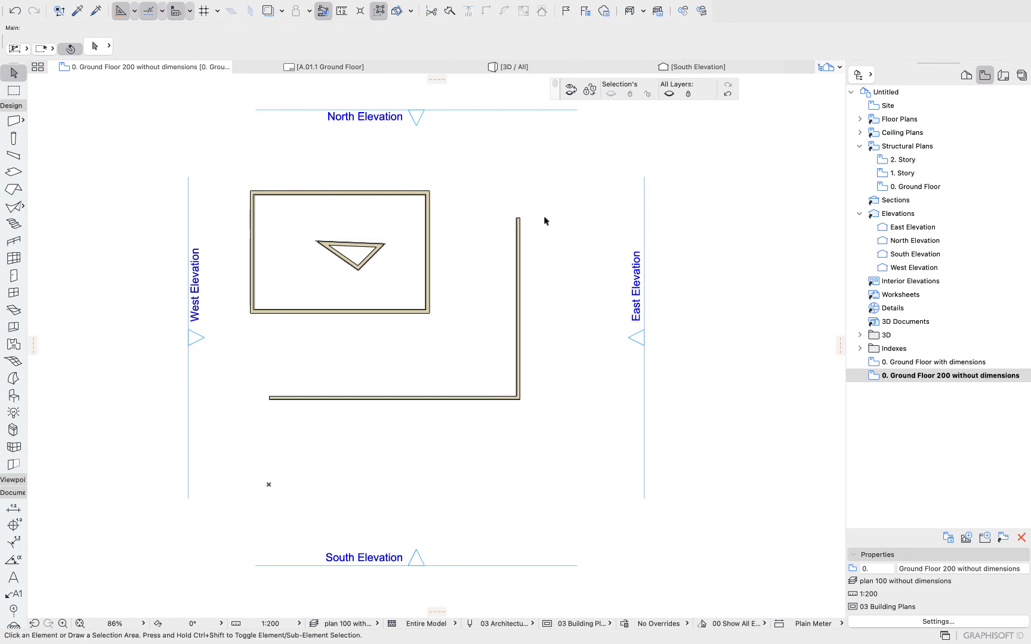
# Extend the vertical wall downward and the horizontal wall rightward so the two walls cross.
pyautogui.click(518, 296)
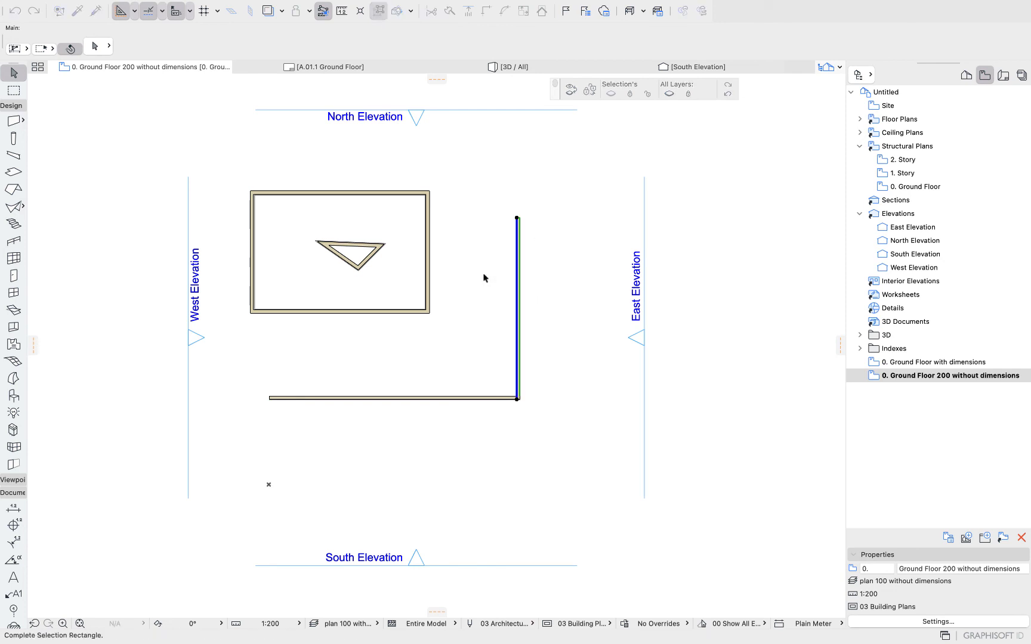
pyautogui.click(517, 399)
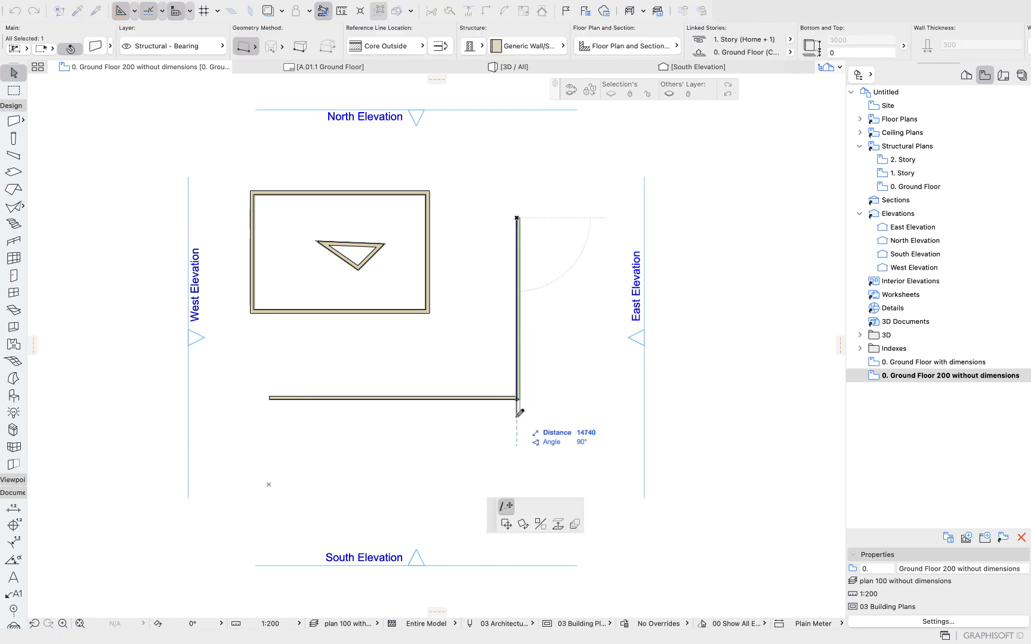
pyautogui.click(517, 459)
pyautogui.click(495, 398)
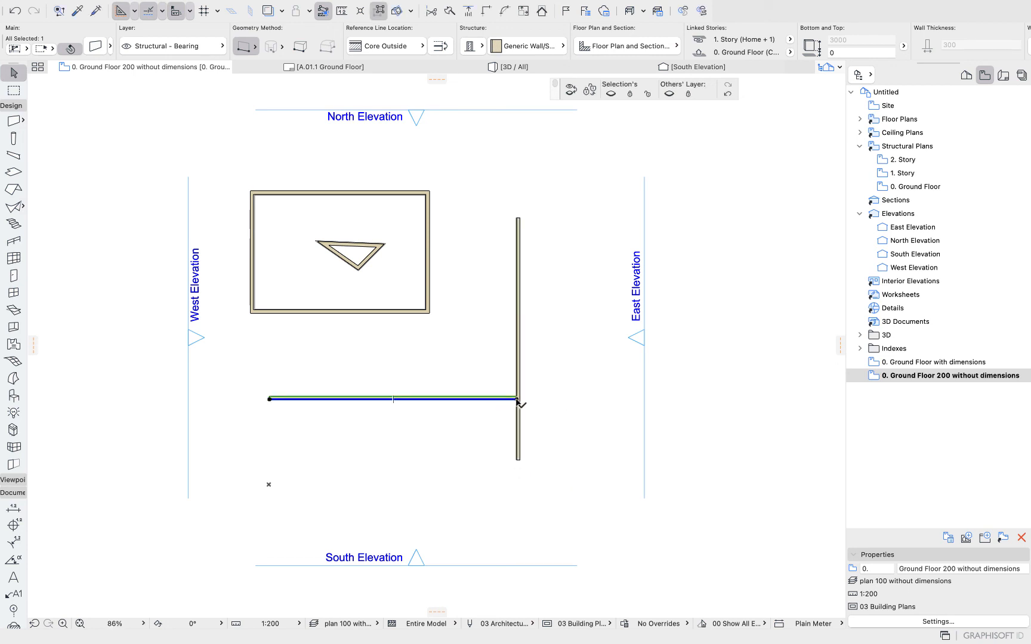
pyautogui.click(516, 399)
pyautogui.click(566, 399)
pyautogui.press('Escape')
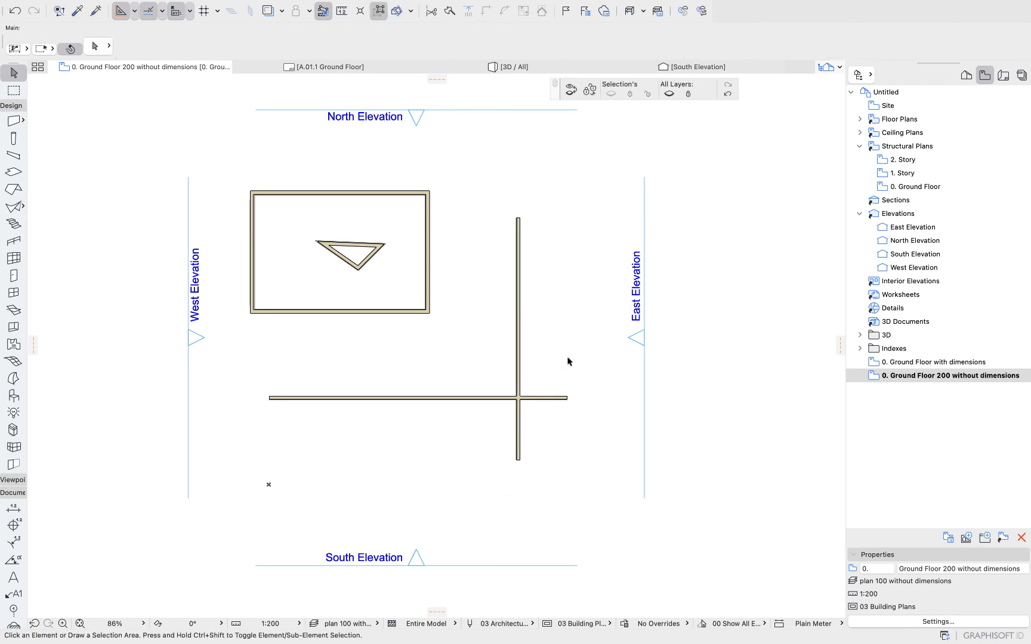
# Trim away the horizontal wall's end that sticks out beyond the vertical wall.
pyautogui.click(430, 14)
pyautogui.click(540, 398)
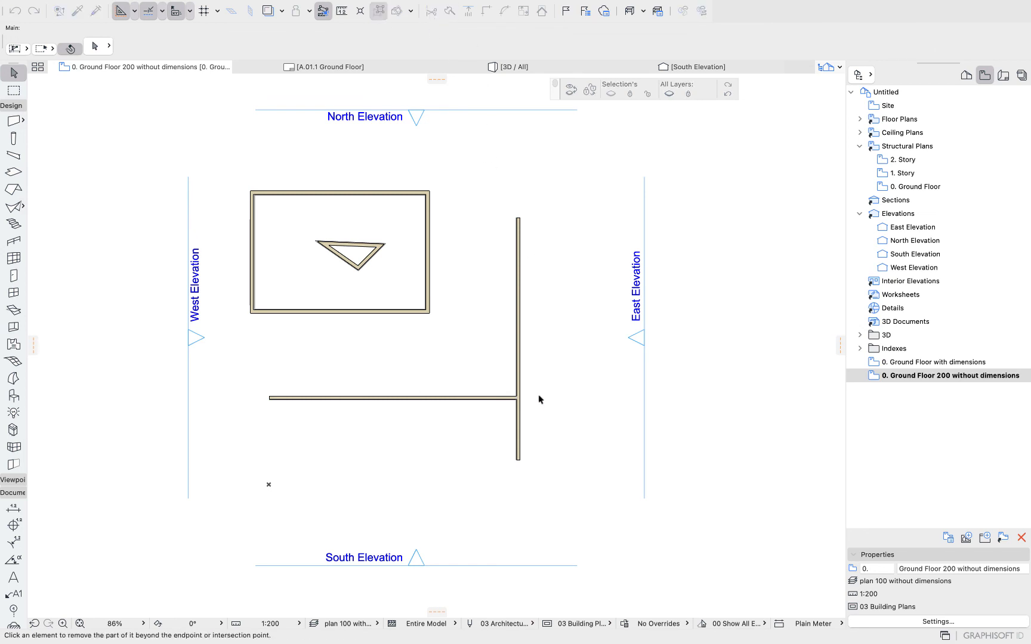
pyautogui.click(450, 12)
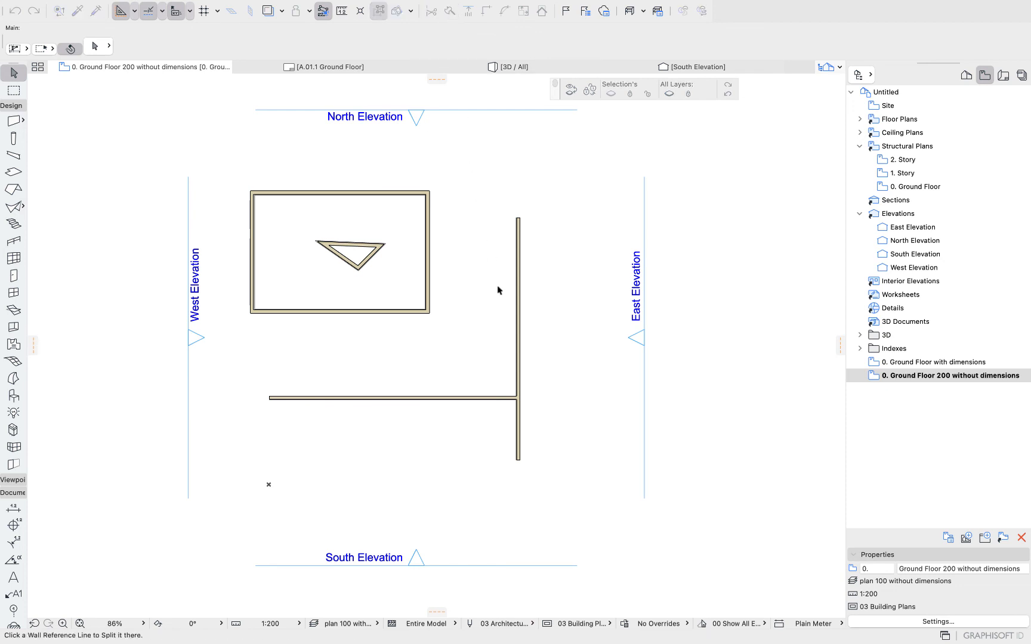
pyautogui.press('Escape')
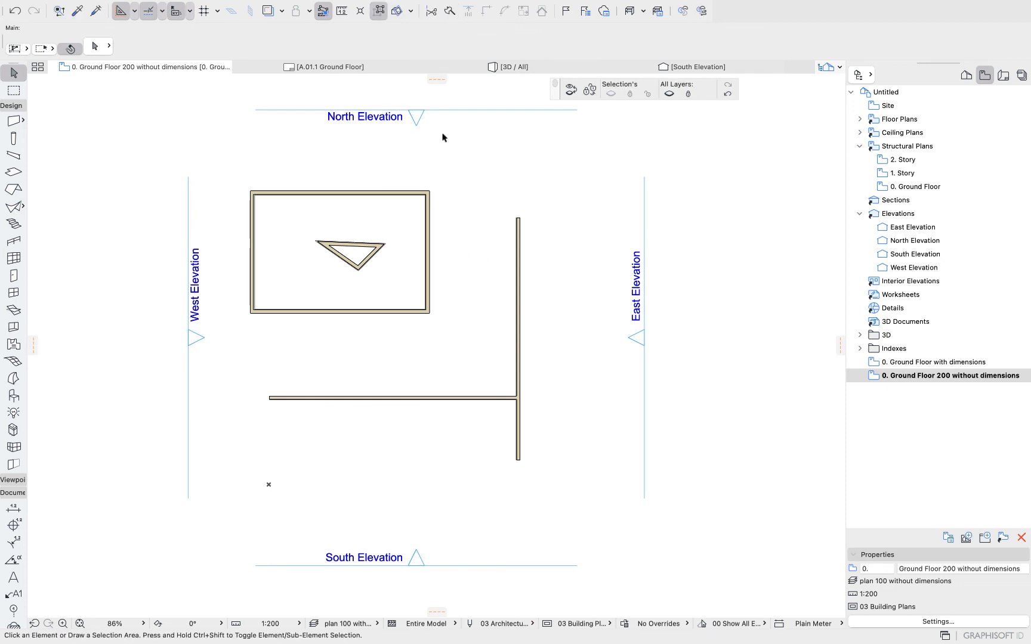
# Split the vertical wall with a horizontal split line and delete its upper segment.
pyautogui.moveTo(548, 238); pyautogui.dragTo(483, 198)
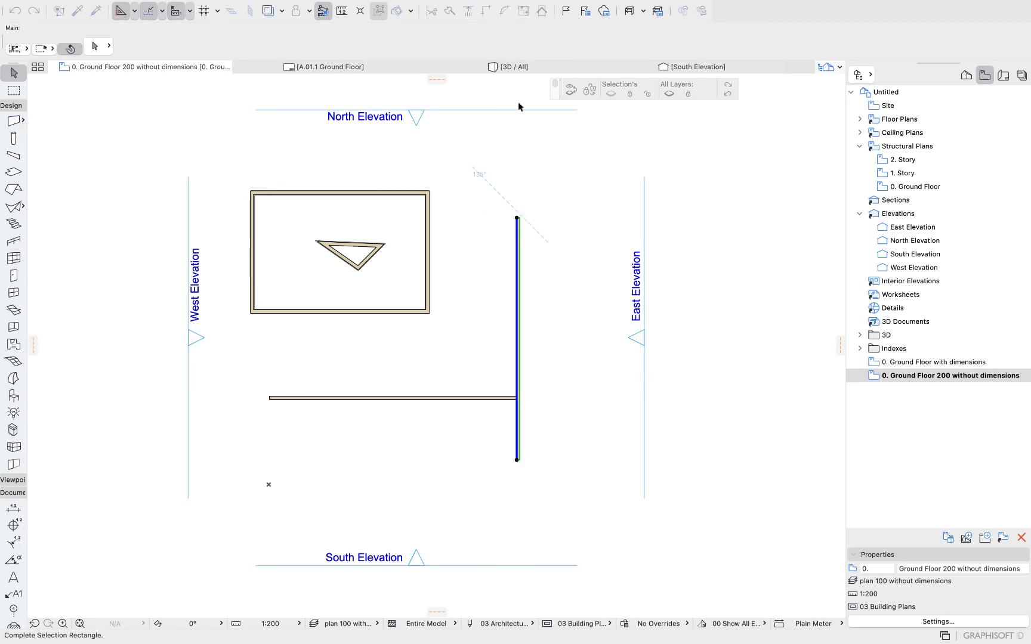
pyautogui.click(450, 12)
pyautogui.click(470, 322)
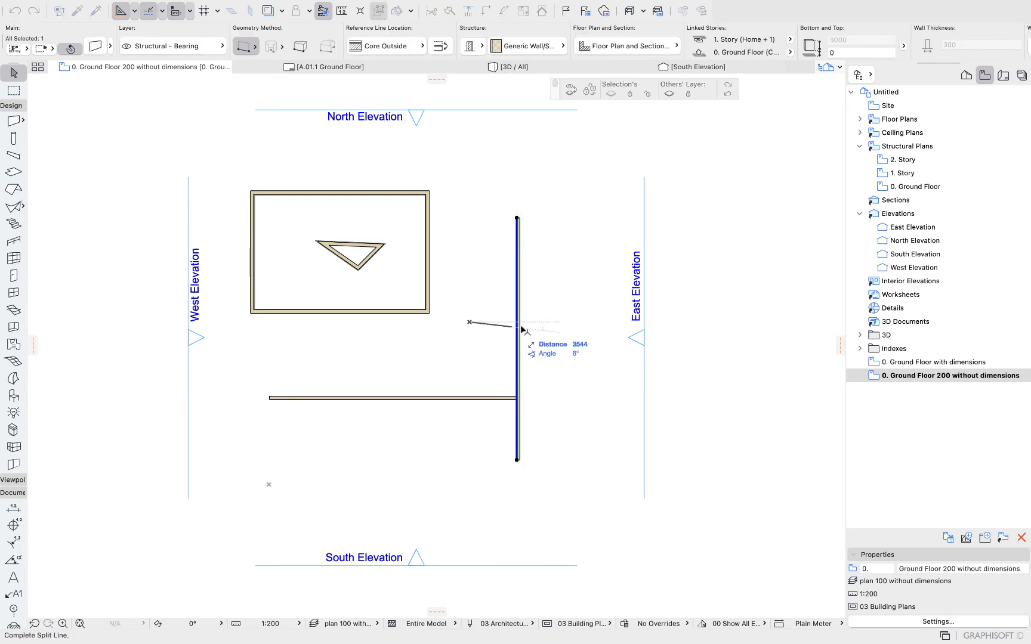
pyautogui.click(576, 322)
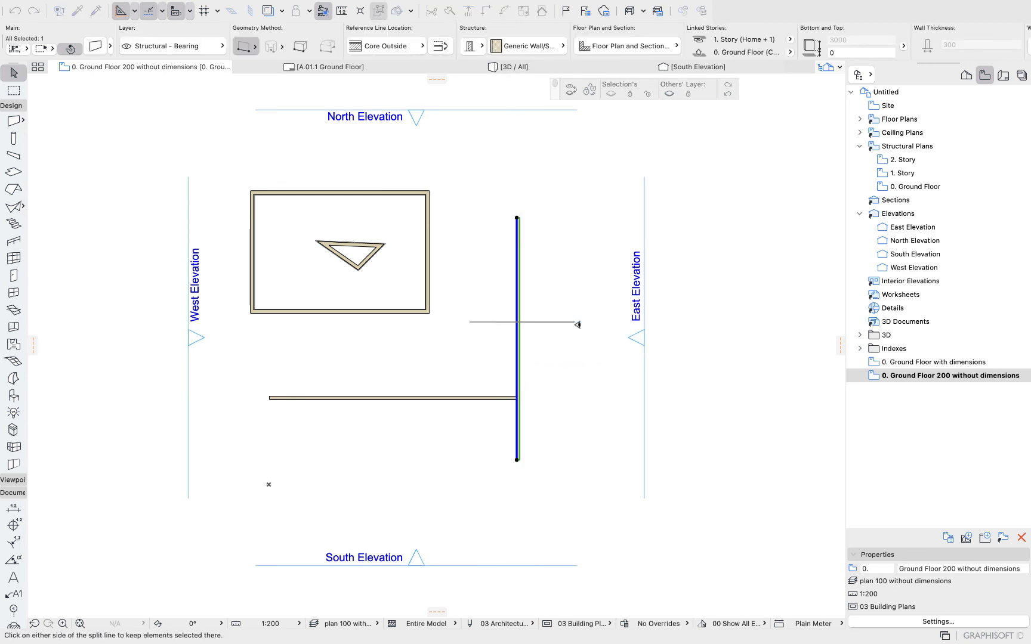
pyautogui.click(547, 303)
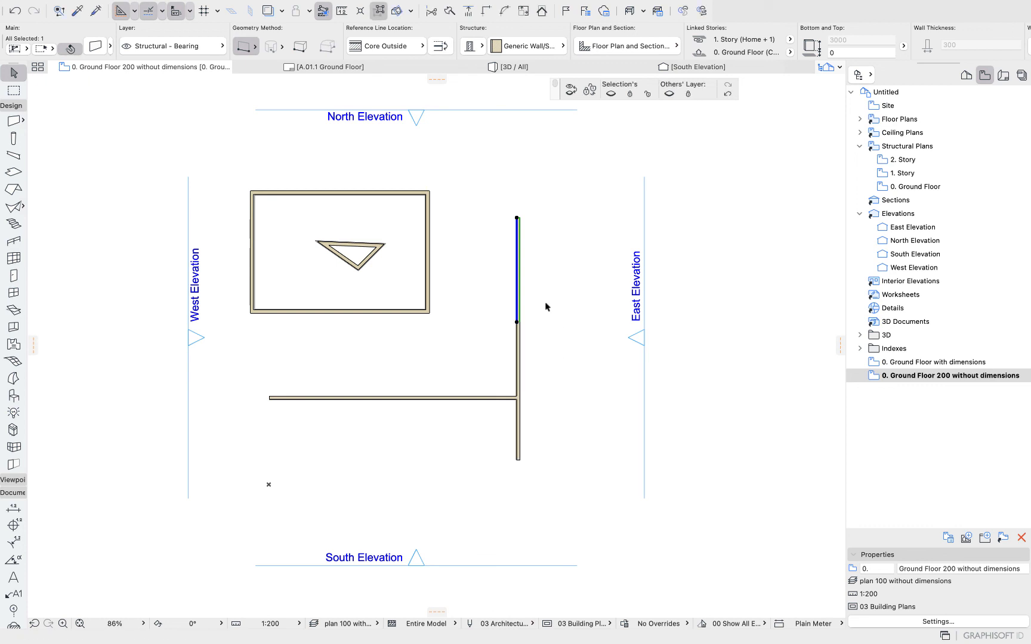
pyautogui.press('Delete')
# Shorten the horizontal wall, then Adjust it so it extends back to the vertical wall.
pyautogui.click(517, 398)
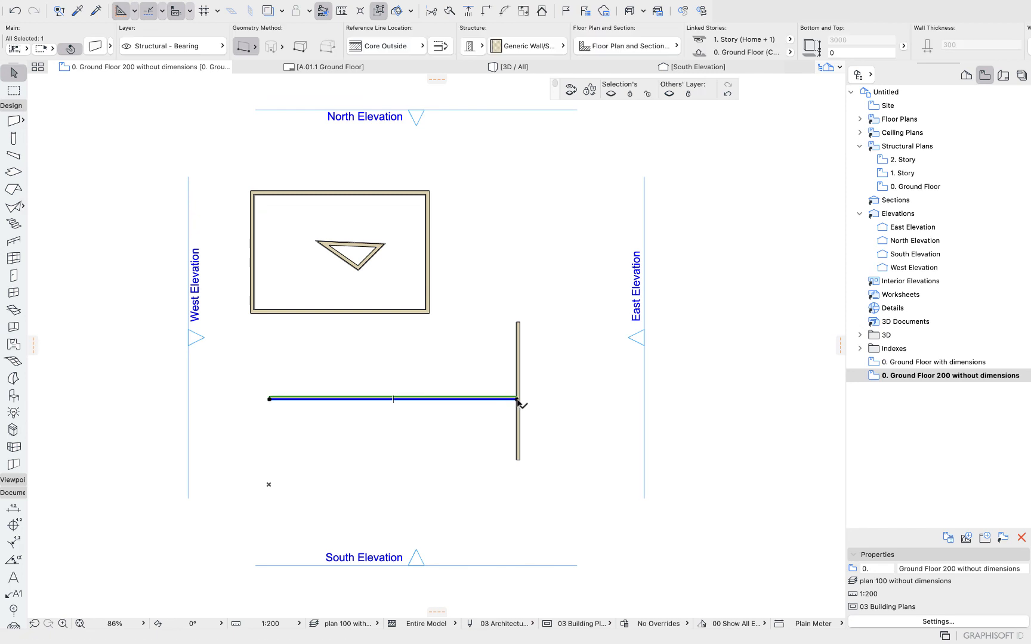
pyautogui.click(516, 398)
pyautogui.click(429, 398)
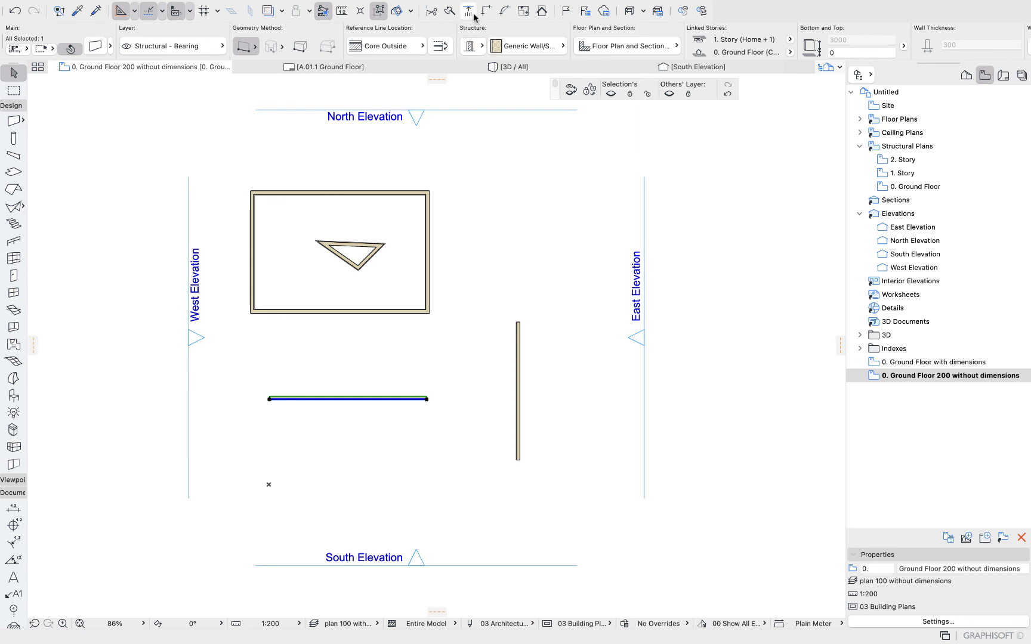
pyautogui.click(469, 12)
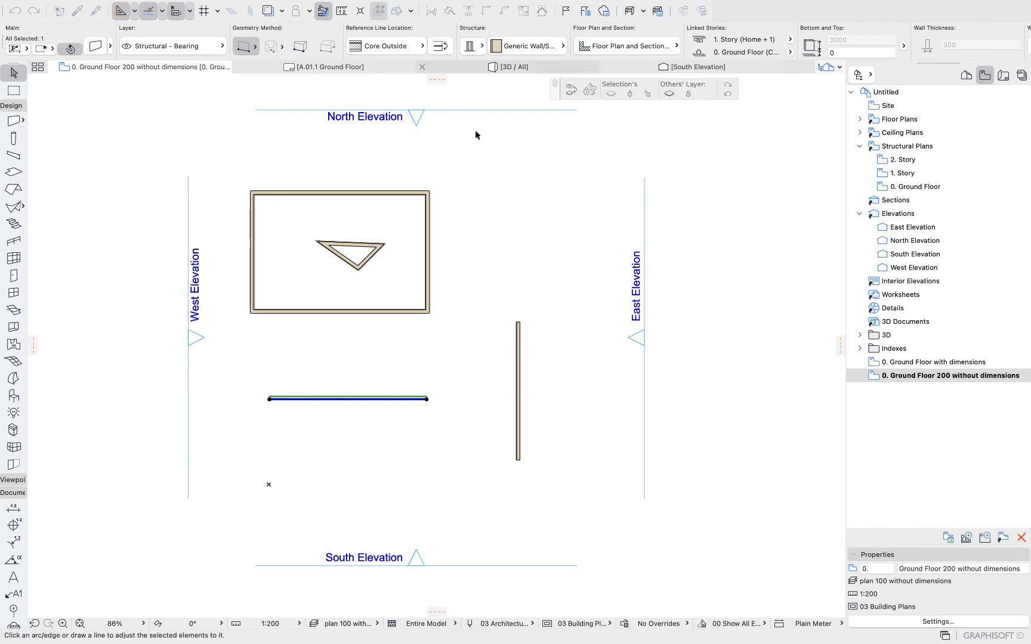
pyautogui.click(518, 389)
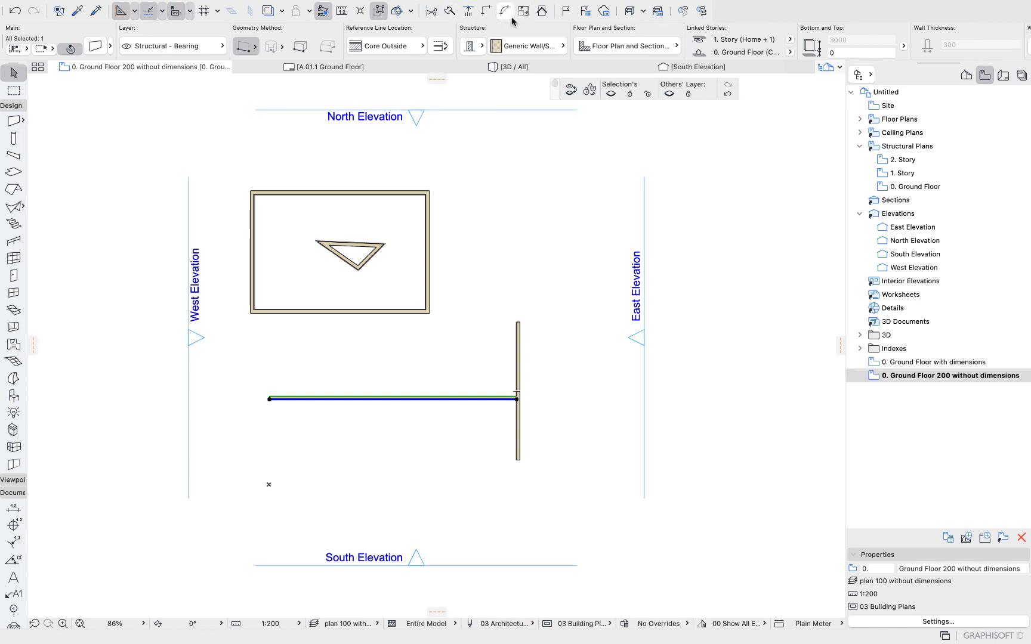
# Open the horizontal wall's context menu and review the Move submenu options.
pyautogui.click(459, 410)
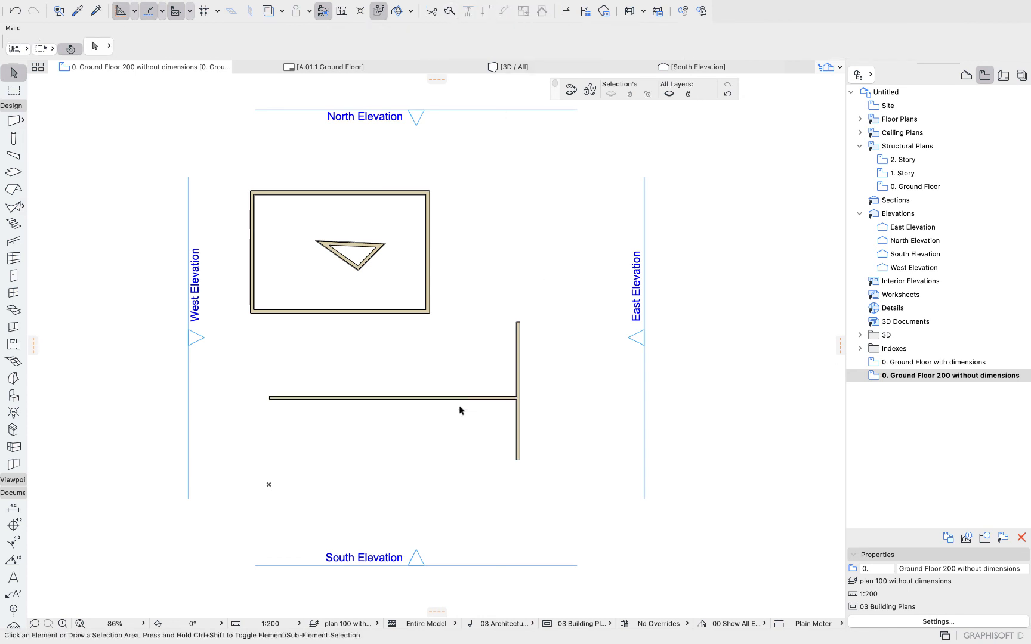
pyautogui.click(458, 397)
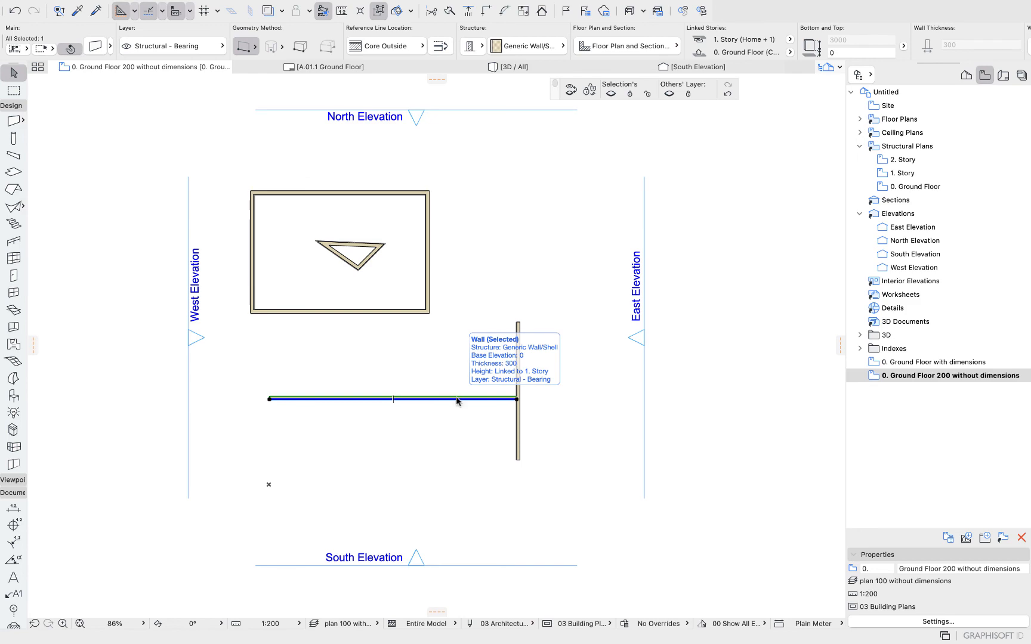
pyautogui.rightClick(457, 401)
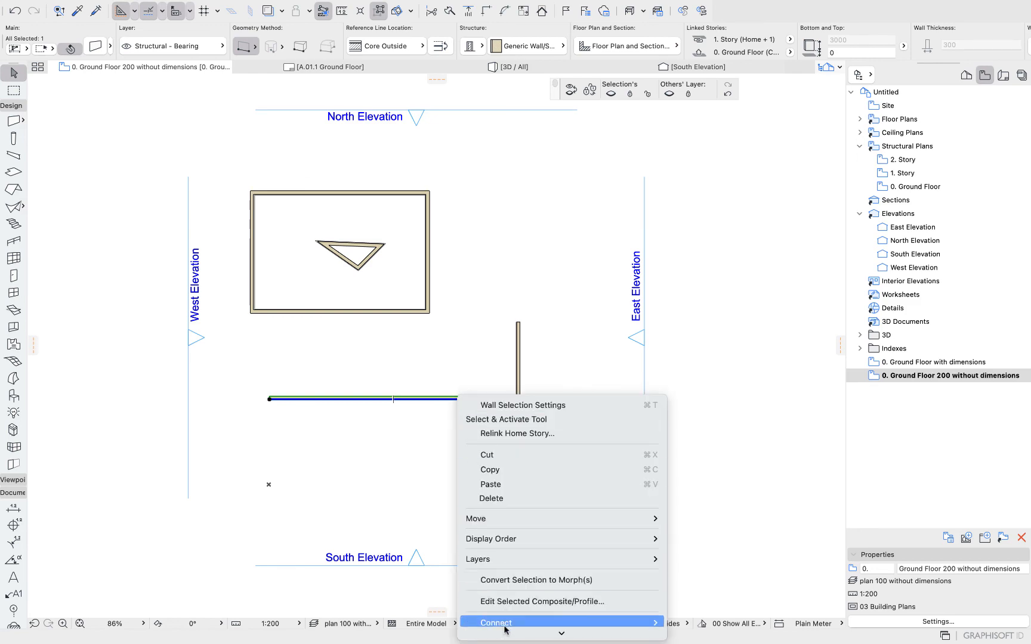
pyautogui.moveTo(504, 641)
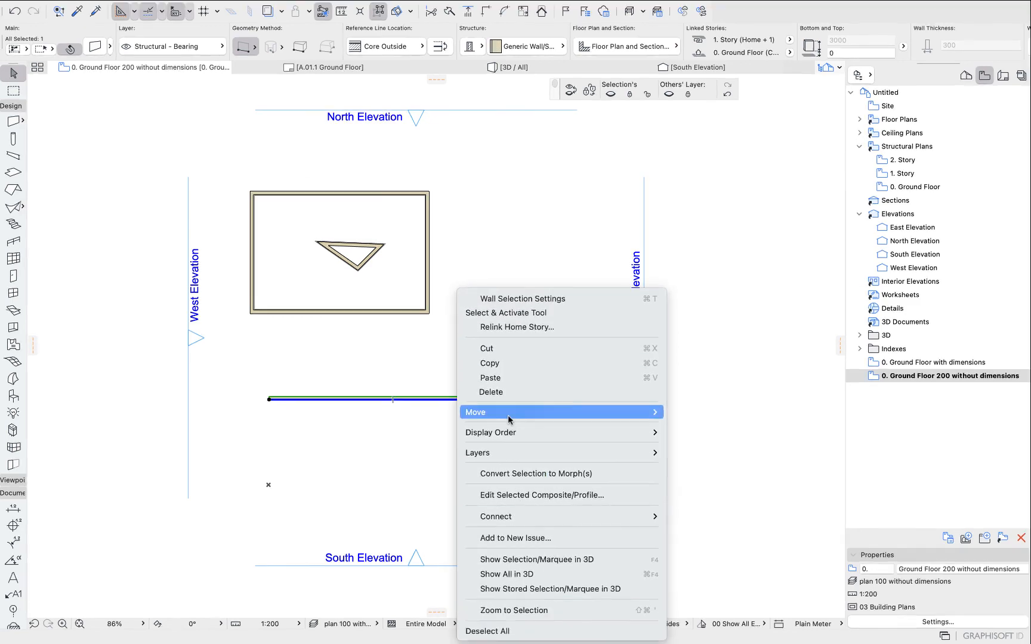
pyautogui.moveTo(507, 413)
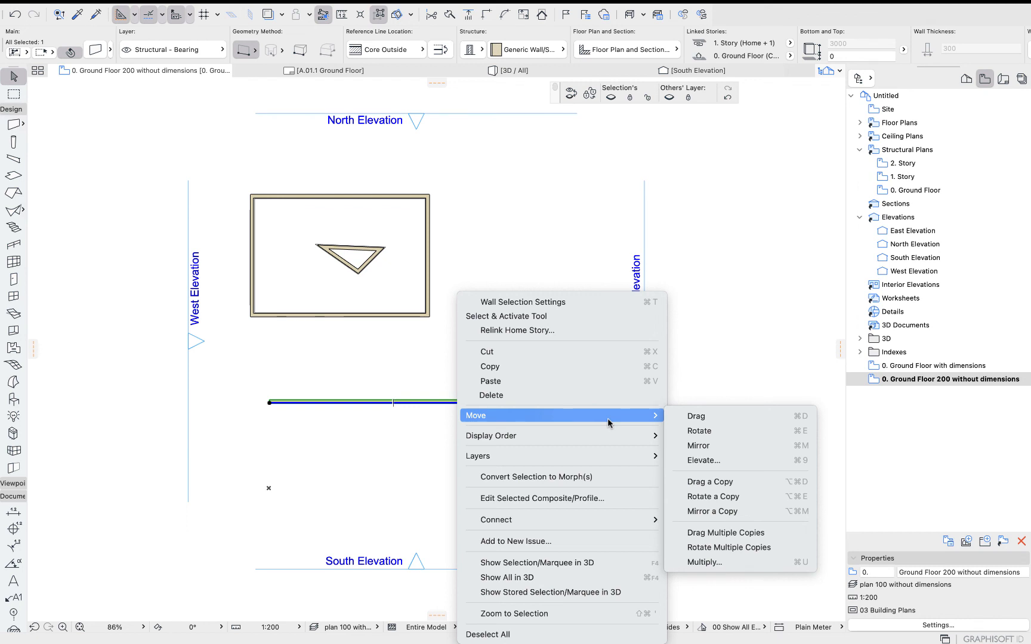
pyautogui.click(387, 356)
pyautogui.moveTo(65, 8)
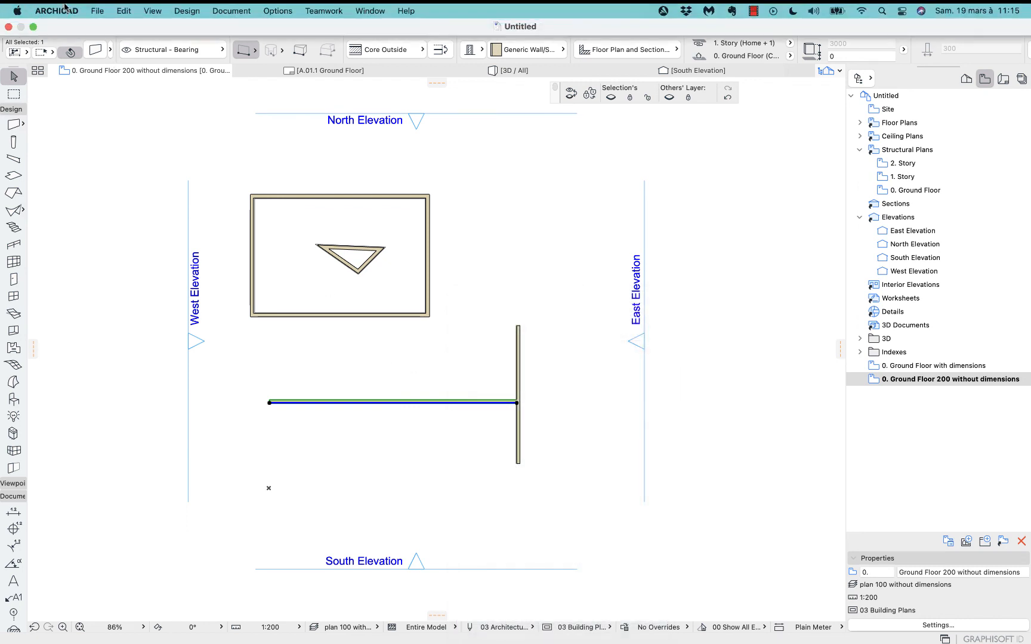
# Review the Move commands available for the selected wall from the main menu.
pyautogui.click(123, 11)
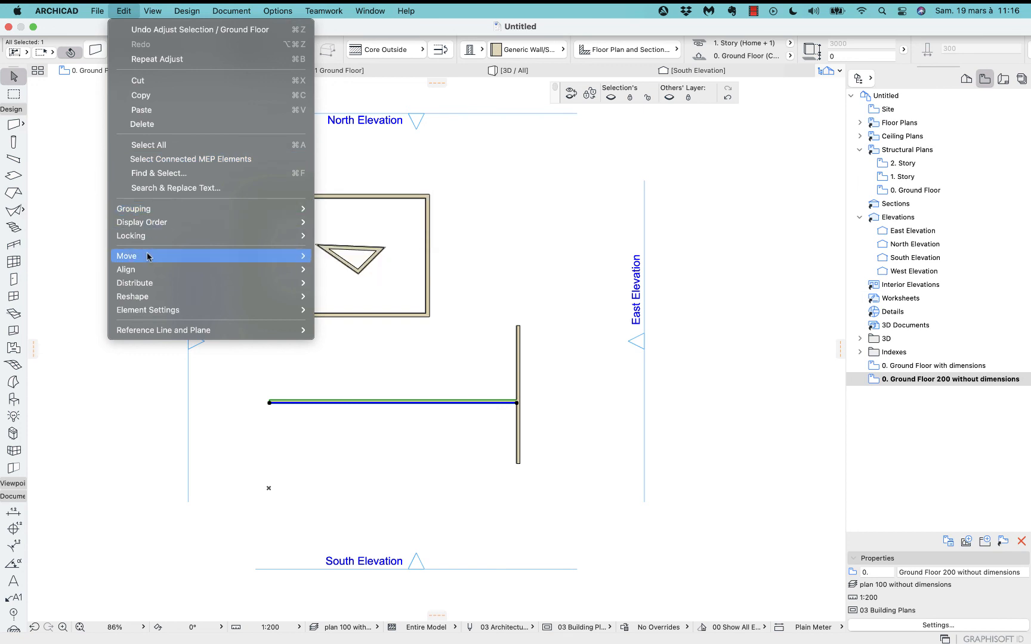
pyautogui.moveTo(146, 260)
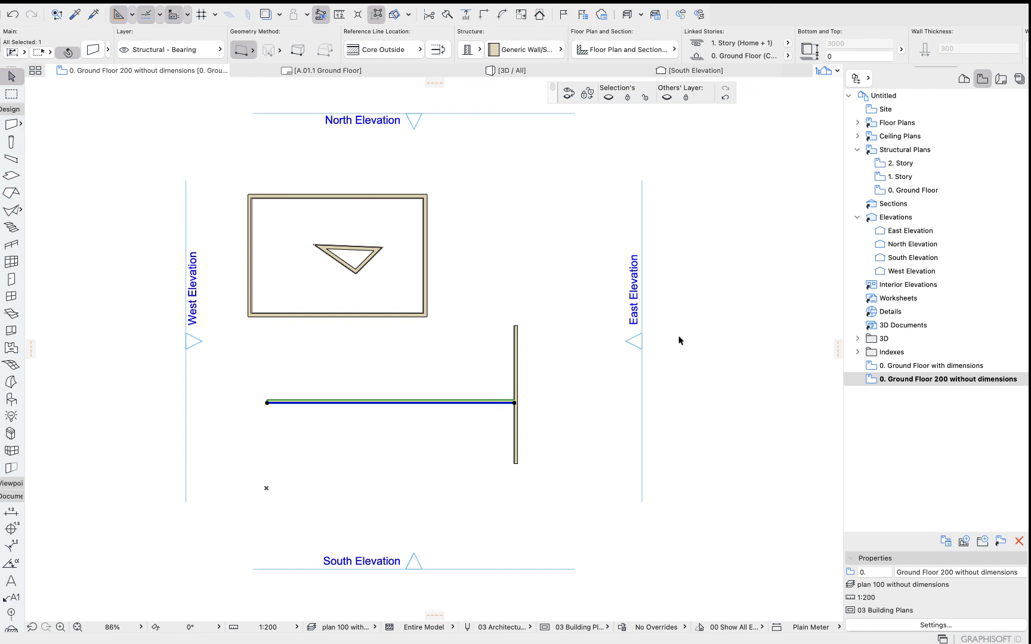
# Dock the Quick Layers palette at the top of the window and toggle the Quick Layers palette display.
pyautogui.moveTo(553, 96); pyautogui.dragTo(718, 14)
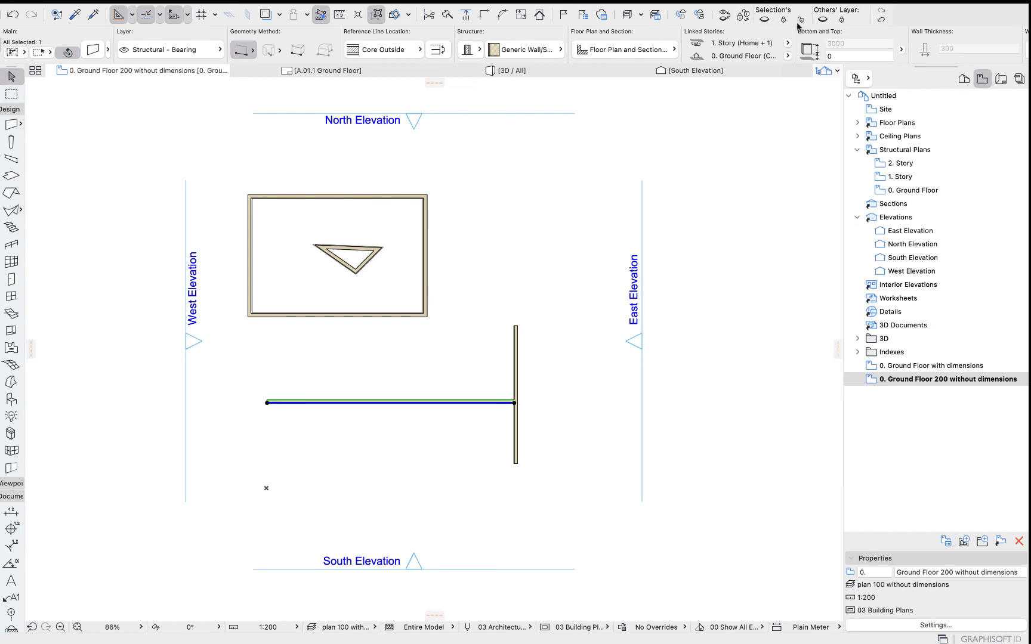
pyautogui.moveTo(314, 10)
pyautogui.click(361, 12)
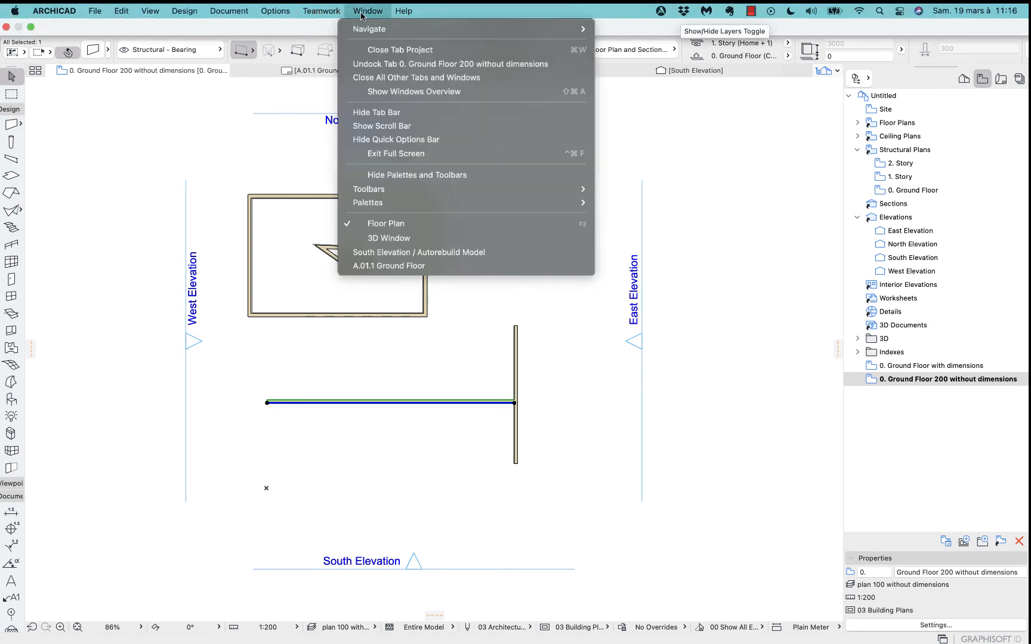
pyautogui.moveTo(396, 203)
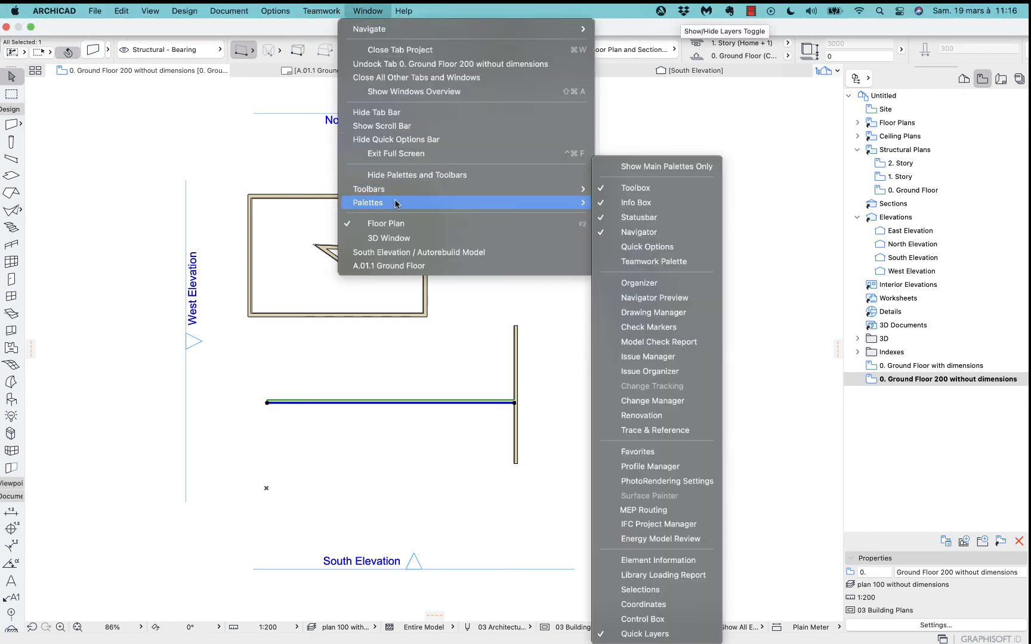
pyautogui.click(650, 634)
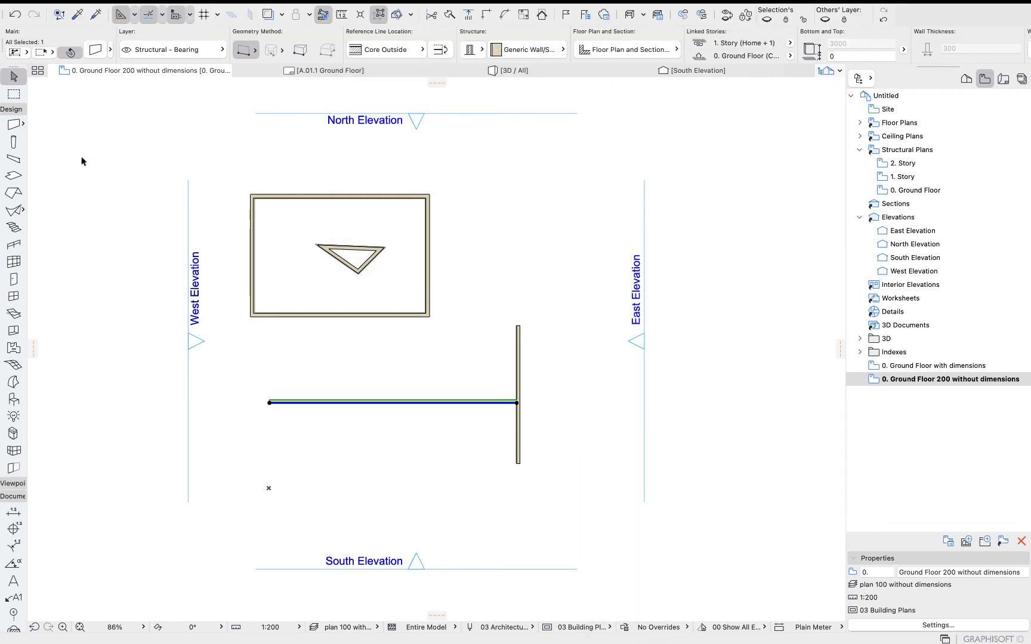
# Open the selected wall's settings dialog and cancel it without changes.
pyautogui.click(95, 51)
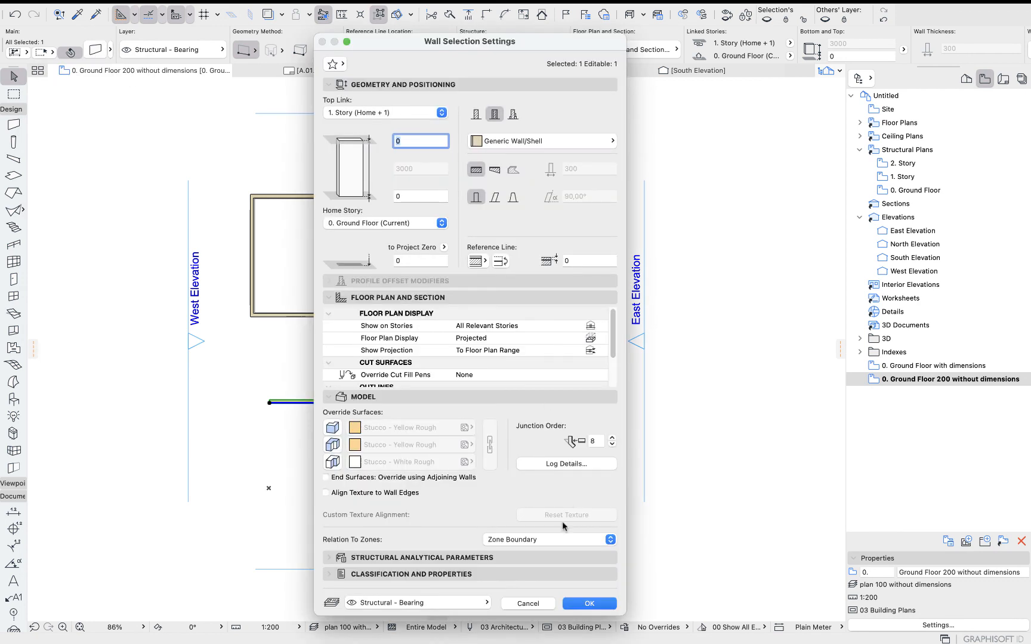
pyautogui.click(544, 603)
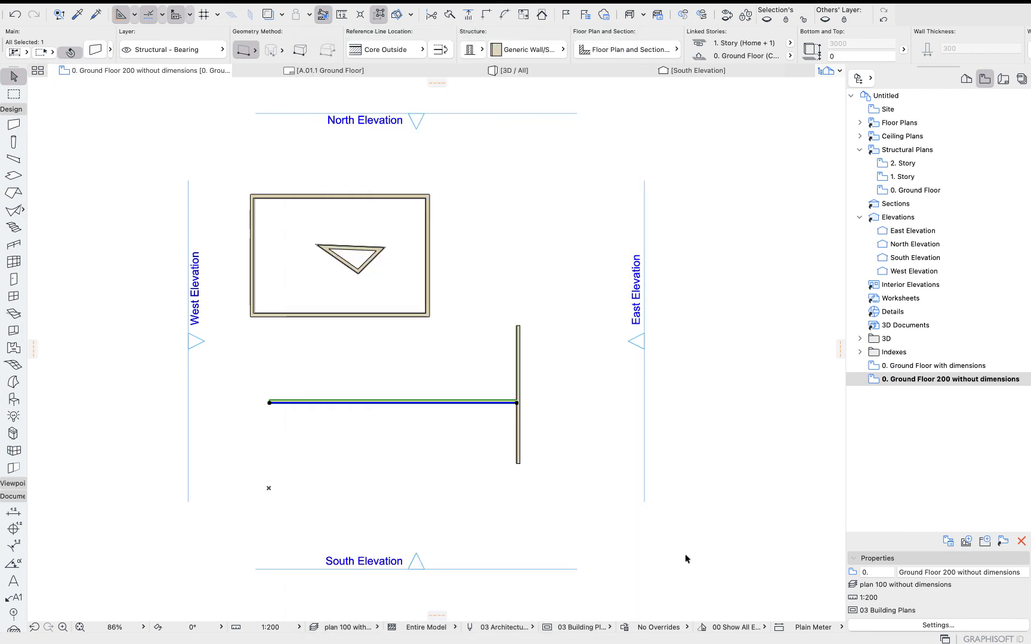